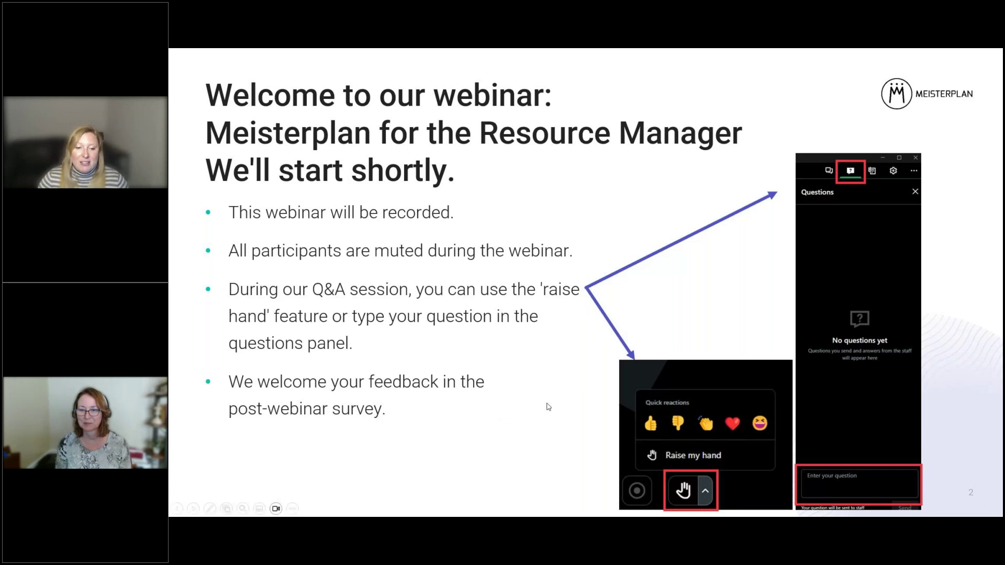
Step: Advance to slide 3, the Director of Customer Success introduction with contact links
{"action": "left_click", "coordinate": [544, 407]}
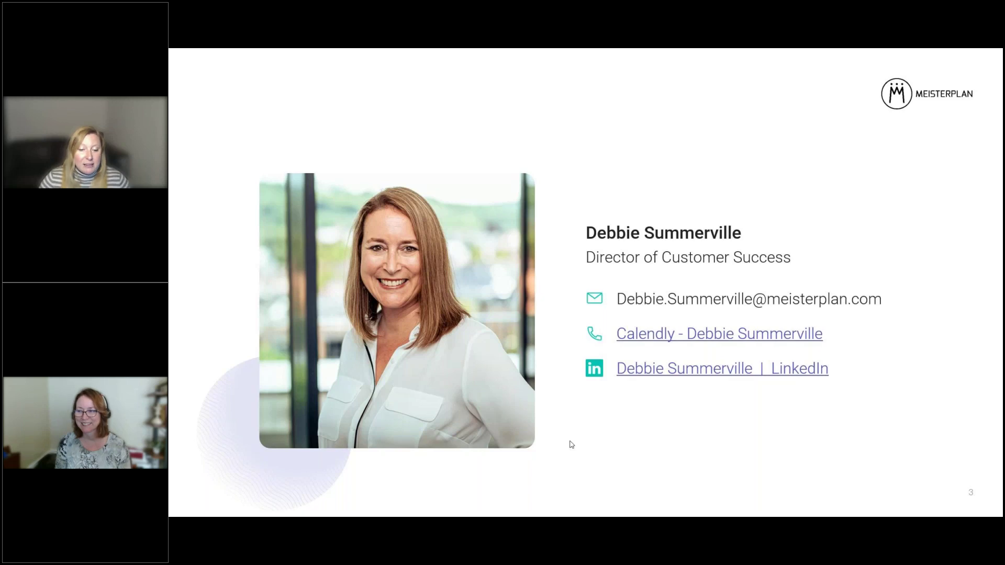
Step: Advance past the Agenda slide to slide 5, Different Tools Address Different Needs
{"action": "left_click", "coordinate": [615, 441]}
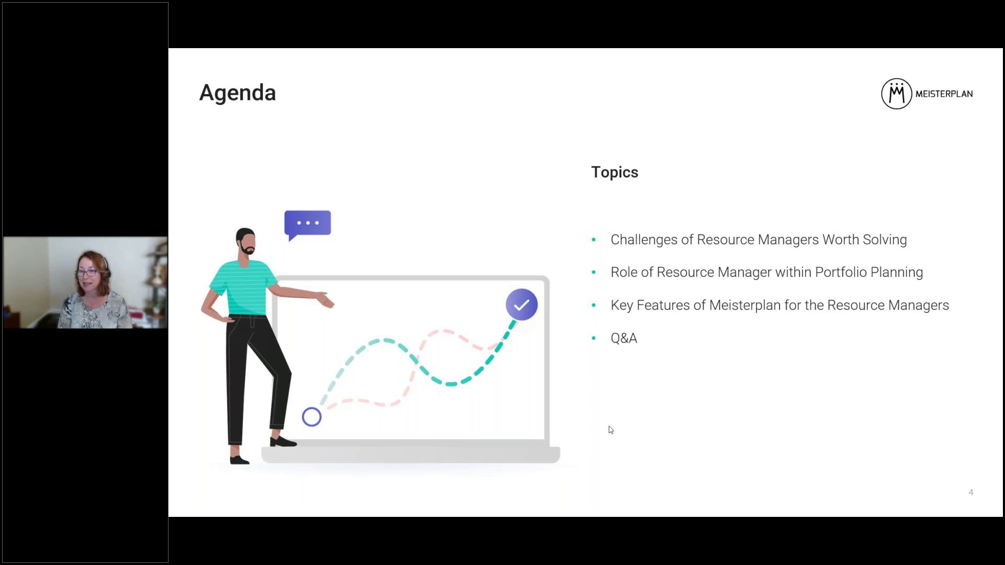
{"action": "left_click", "coordinate": [764, 426]}
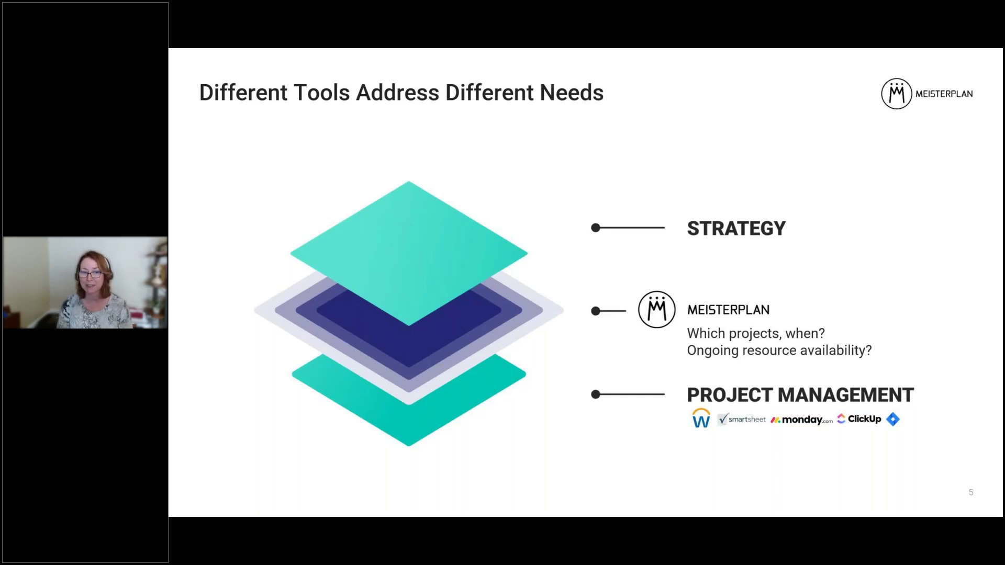
Step: Advance from slide 5 to the bar chart on dynamic resource reallocation increasing effectiveness 5X
{"action": "left_click", "coordinate": [581, 422]}
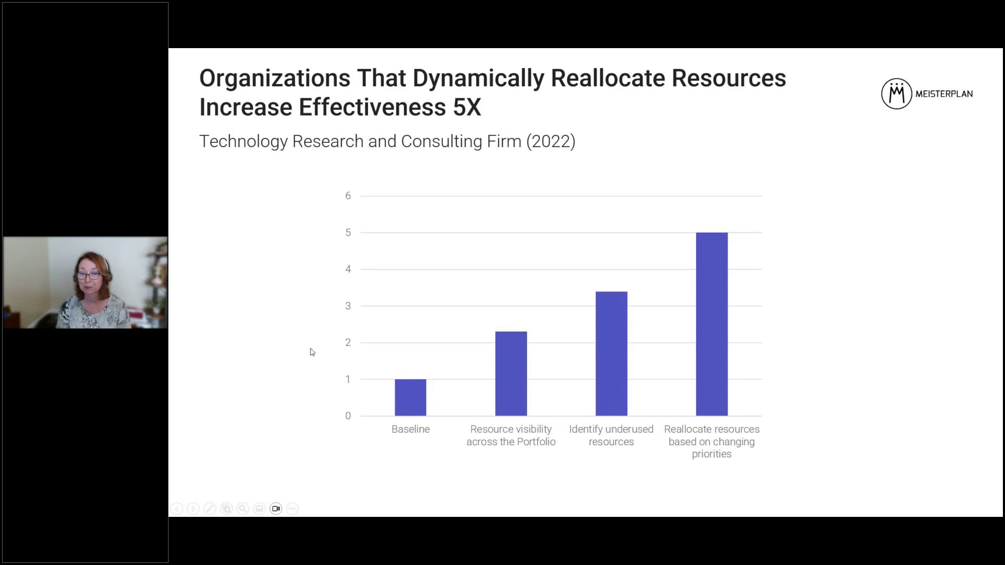
Step: Advance through Clear Responsibilities to slide 9, What Keeps Companies From Creating Value Today?
{"action": "key", "text": "Right"}
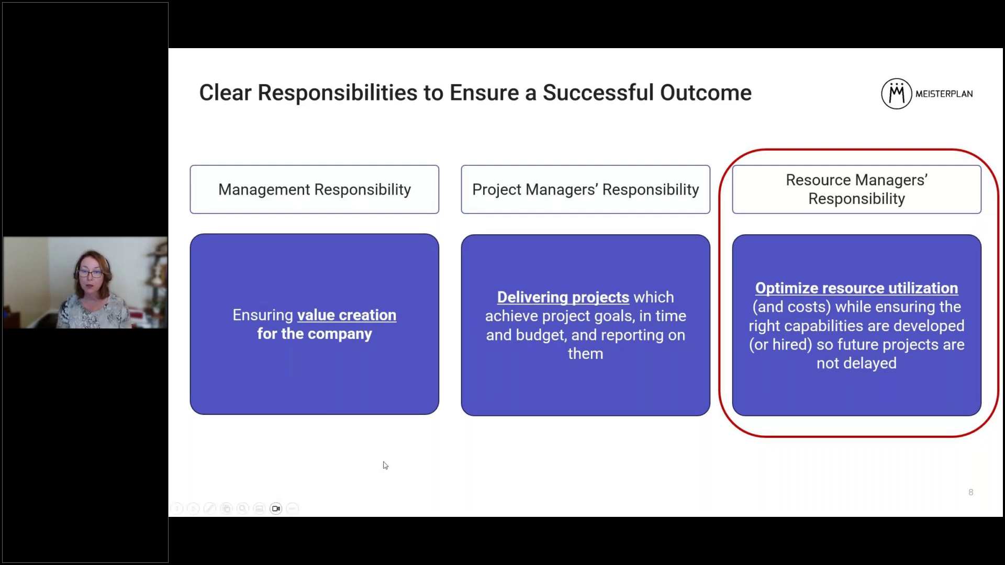
{"action": "key", "text": "Right"}
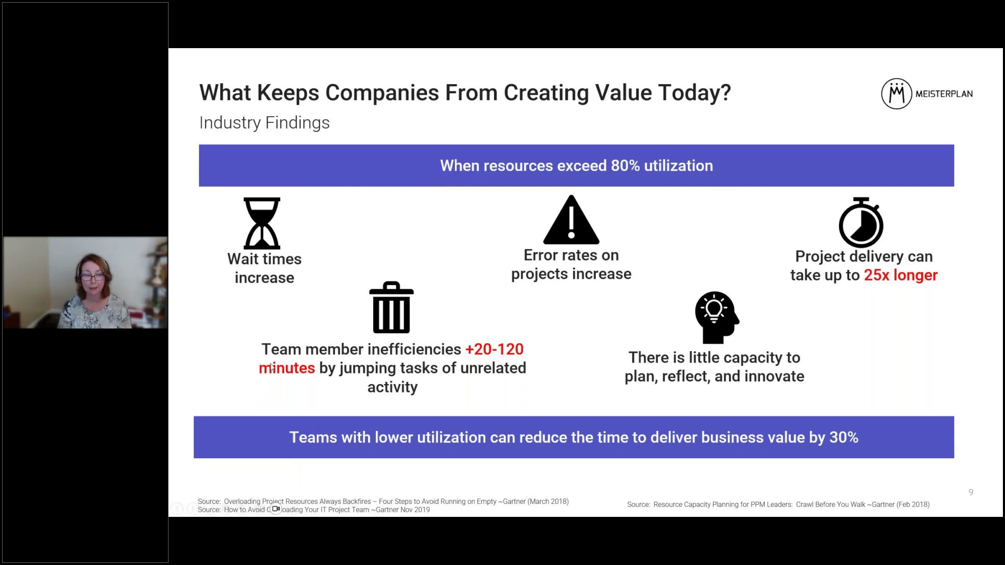
Step: Advance past the bottleneck diagram to slide 12, questions resource managers need to answer
{"action": "left_click", "coordinate": [317, 348]}
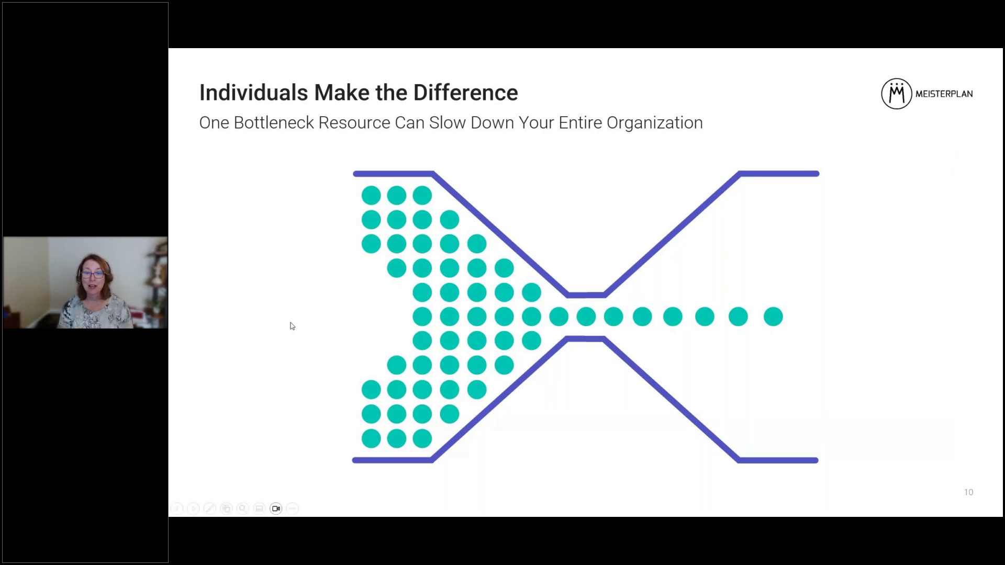
{"action": "key", "text": "Right"}
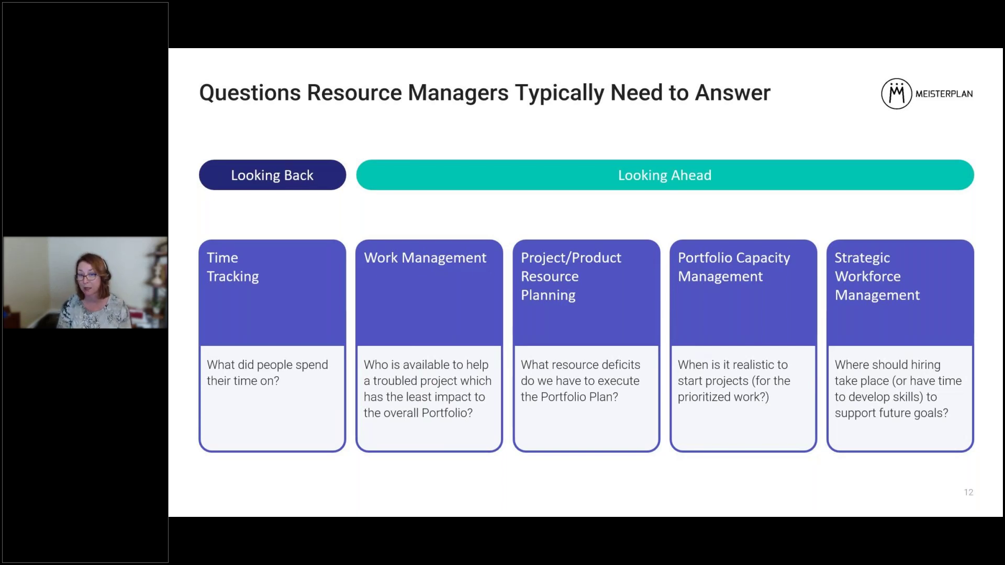
Step: Advance to the Portfolio Planning Should Happen No Matter how Work is Managed chart slide
{"action": "key", "text": "Right"}
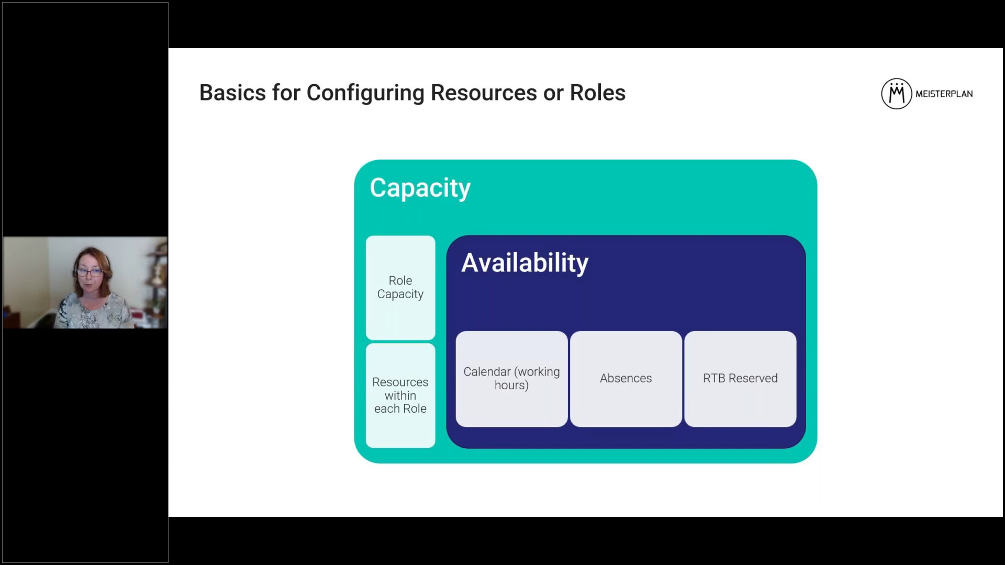
Step: Advance to slide 18, Configurational Elements around Capacity, covering roles and resources
{"action": "left_click", "coordinate": [283, 356]}
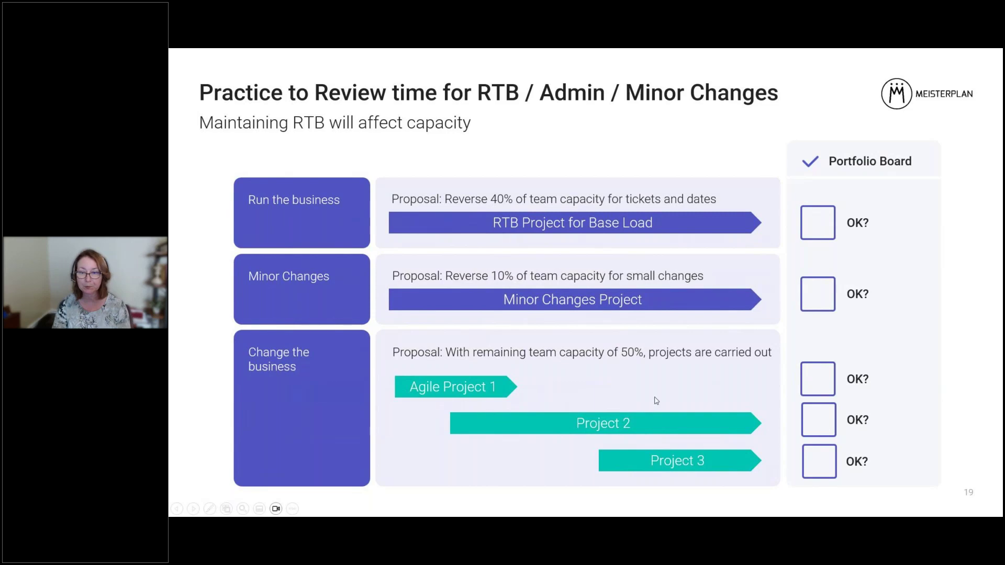
Step: Advance to slide 20, Where Project Demands are Entered: Portfolio Designer vs Team Planner
{"action": "left_click", "coordinate": [656, 401]}
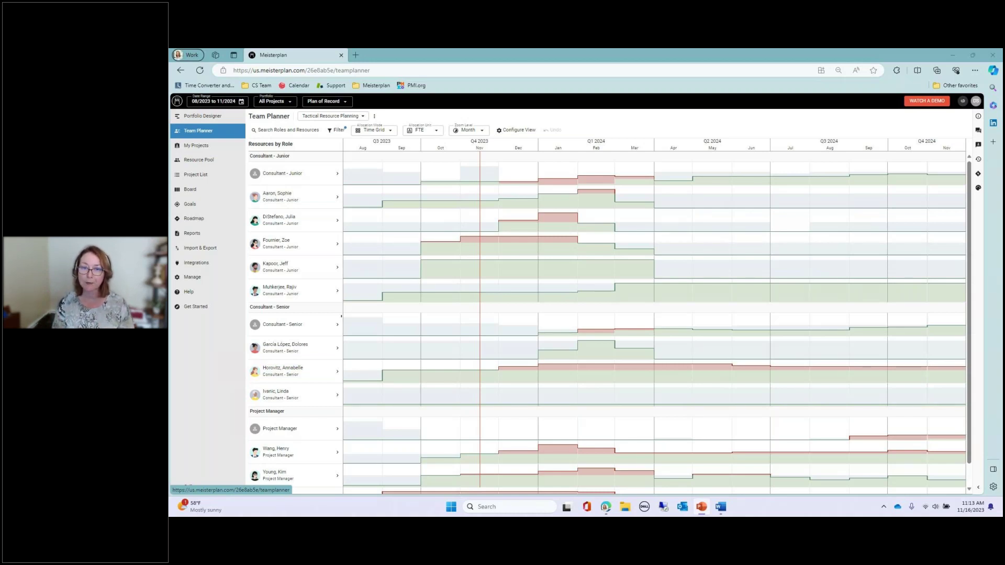
Step: Show the Team Planner's filter bar, review the Resource Manager filter values, and list other filterable fields
{"action": "left_click", "coordinate": [336, 132]}
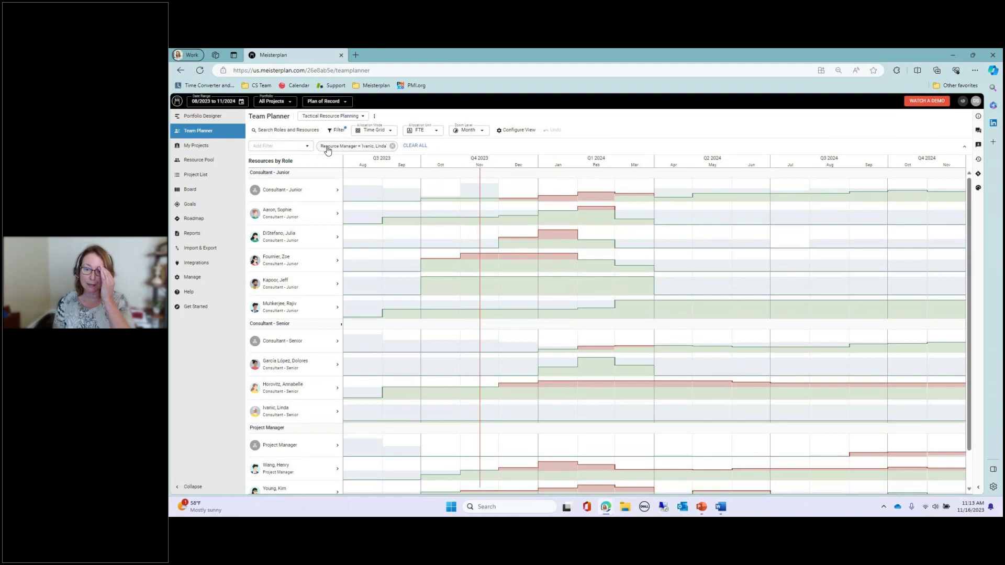
{"action": "left_click", "coordinate": [328, 148]}
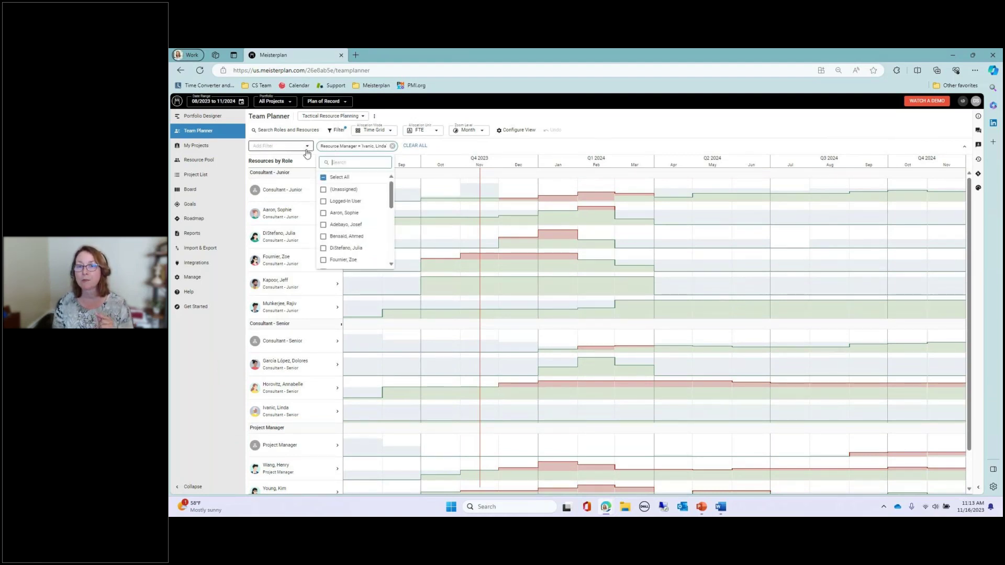
{"action": "left_click", "coordinate": [307, 151]}
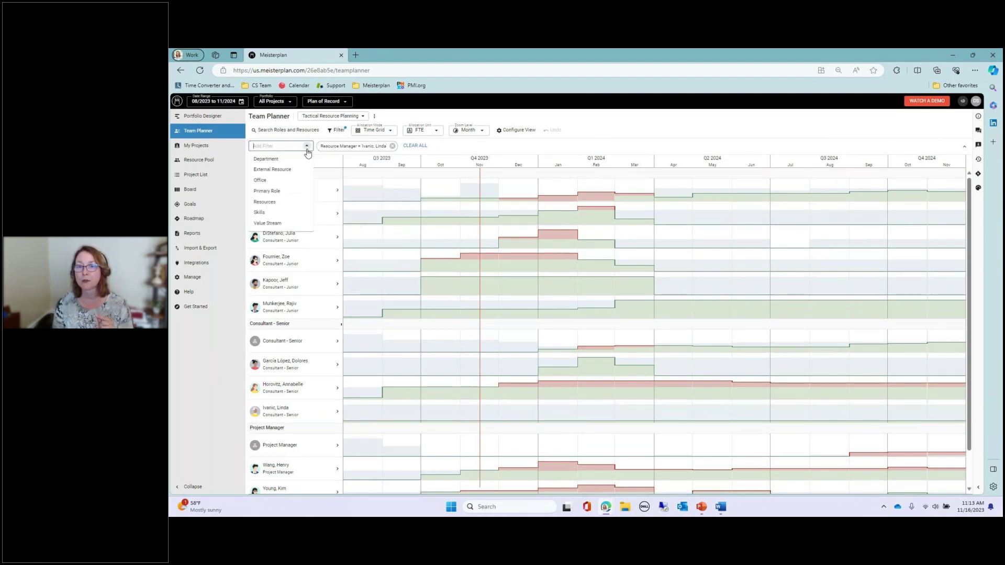
{"action": "left_click", "coordinate": [354, 148]}
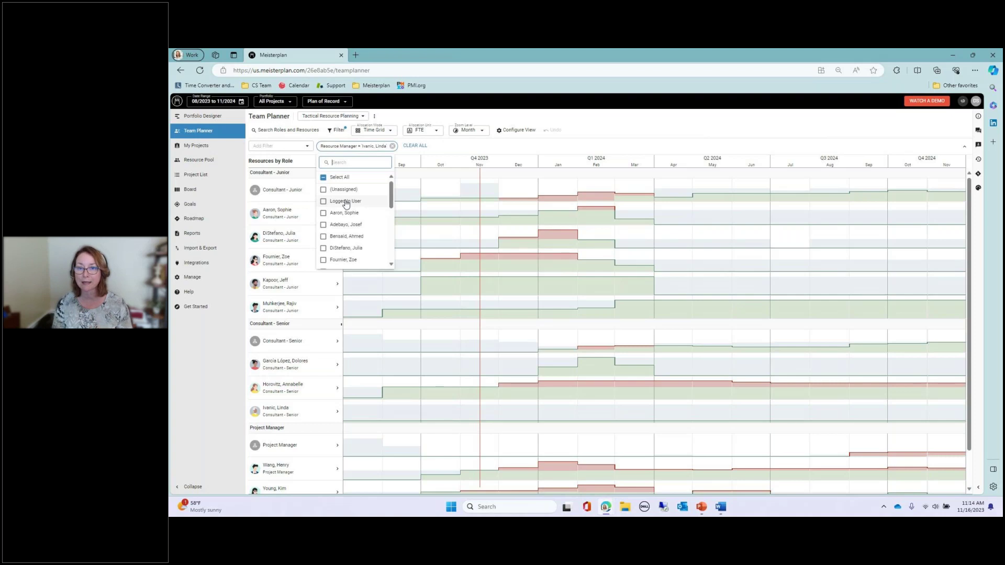
Step: Add a Primary Role filter set to Consultant - Junior, then hide the filter bar and check the FTE unit options
{"action": "left_click", "coordinate": [279, 146]}
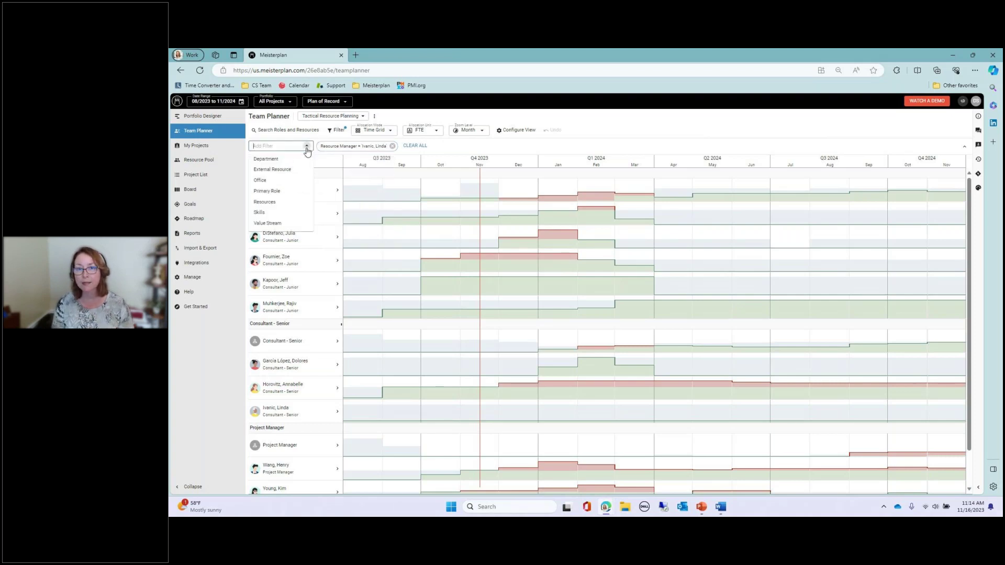
{"action": "left_click", "coordinate": [268, 192]}
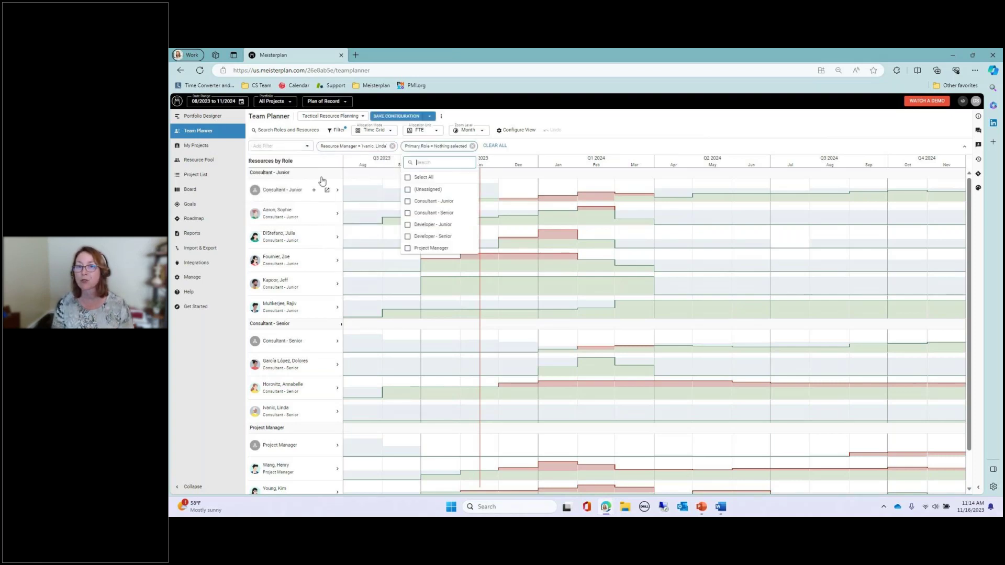
{"action": "left_click", "coordinate": [408, 202]}
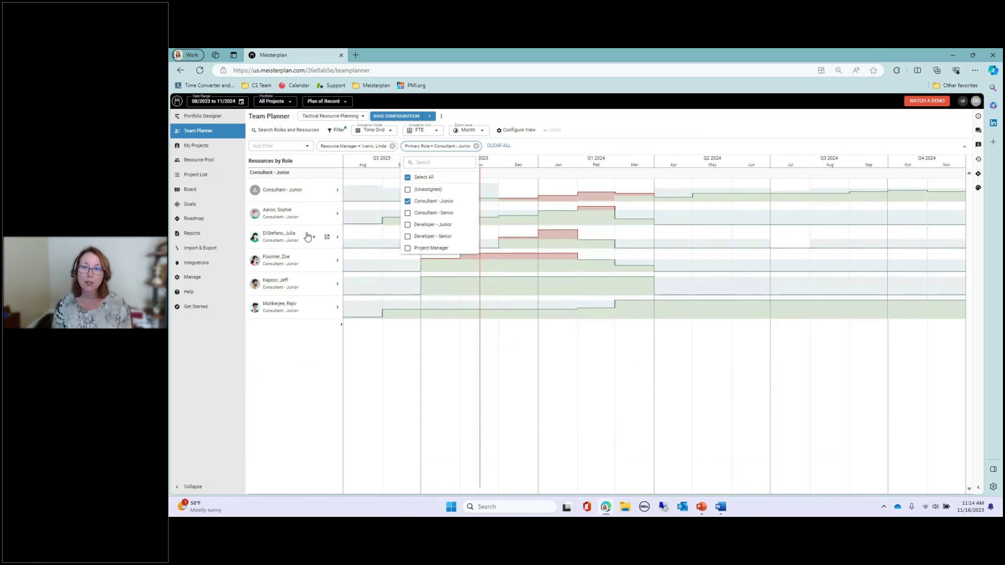
{"action": "left_click", "coordinate": [338, 135]}
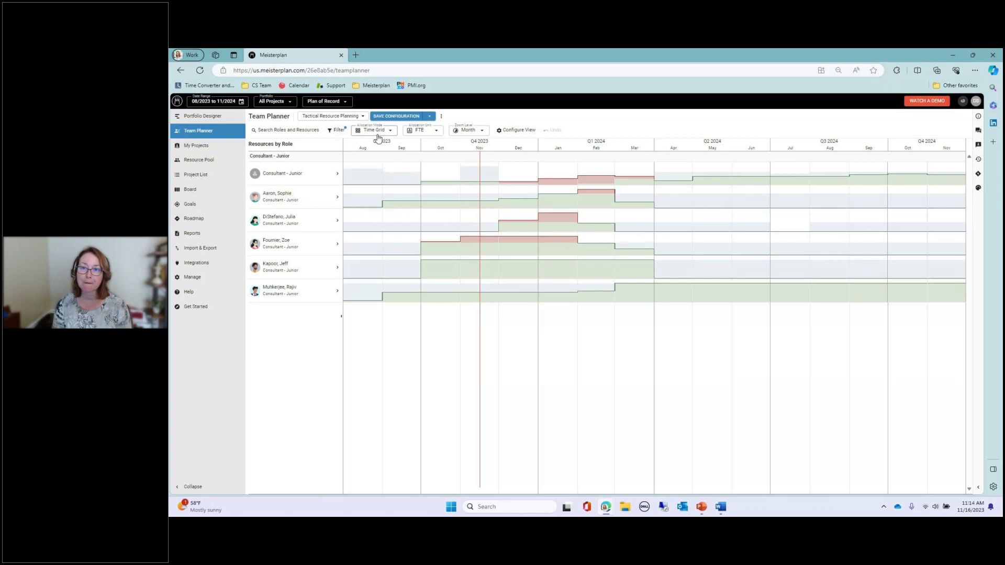
{"action": "left_click", "coordinate": [424, 135]}
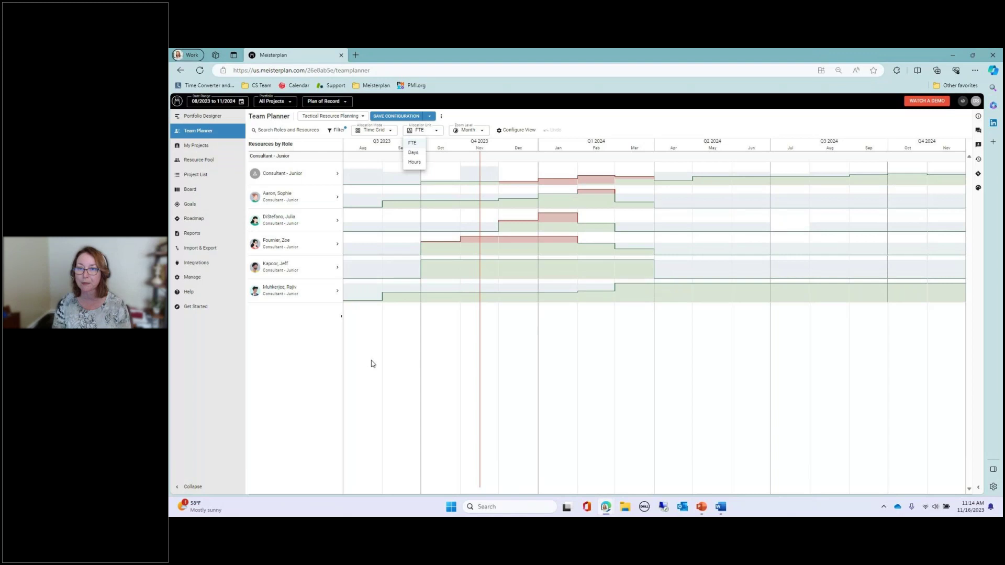
{"action": "left_click", "coordinate": [470, 130]}
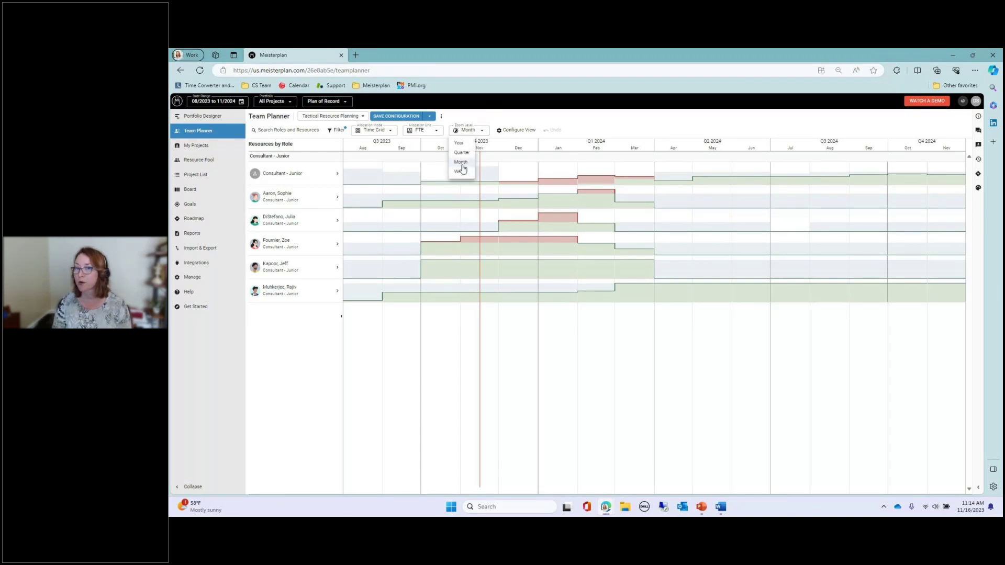
{"action": "left_click", "coordinate": [444, 324]}
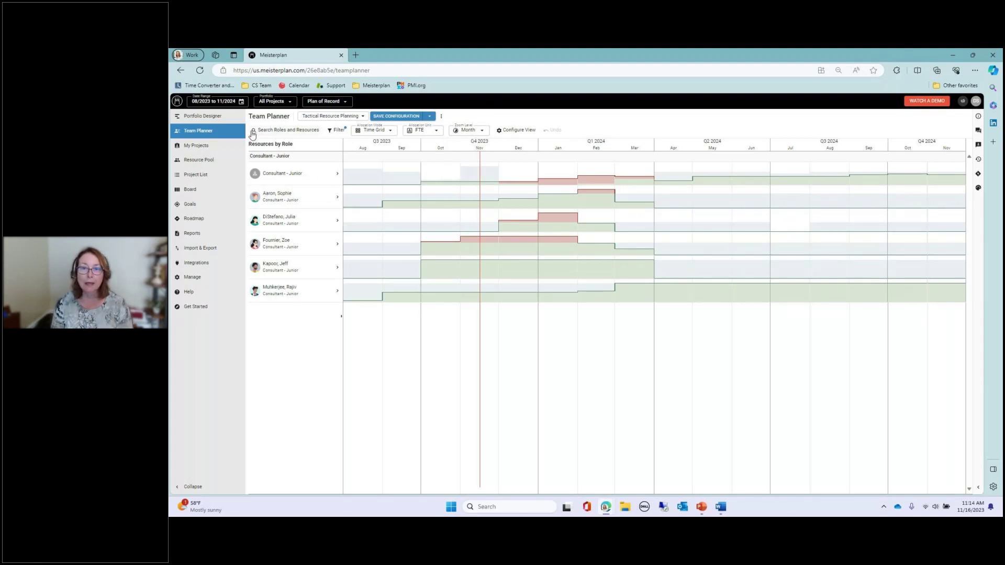
Step: Search the resources for 'soph', clear the search, then expand the Consultant - Junior role
{"action": "left_click", "coordinate": [270, 131]}
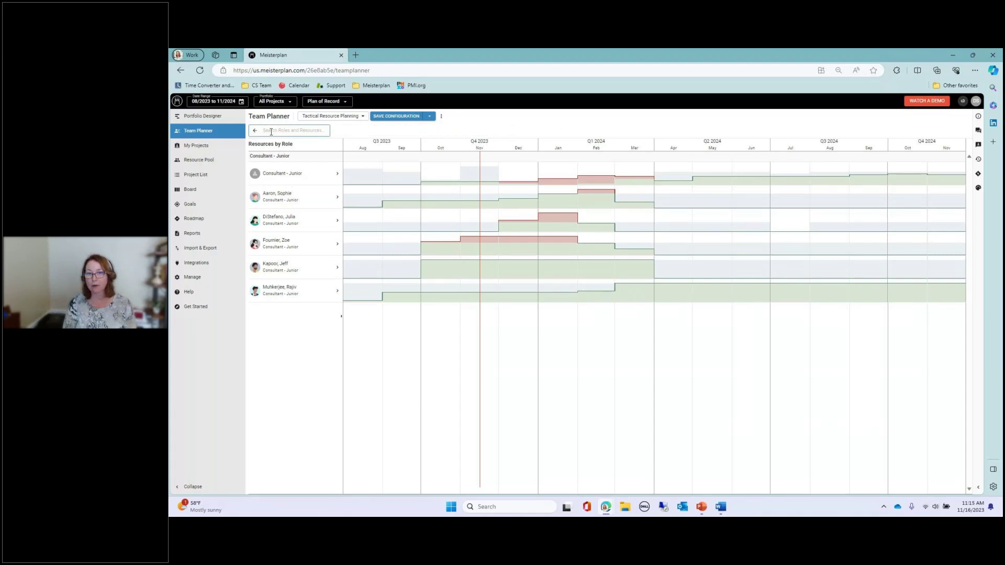
{"action": "type", "text": "sop"}
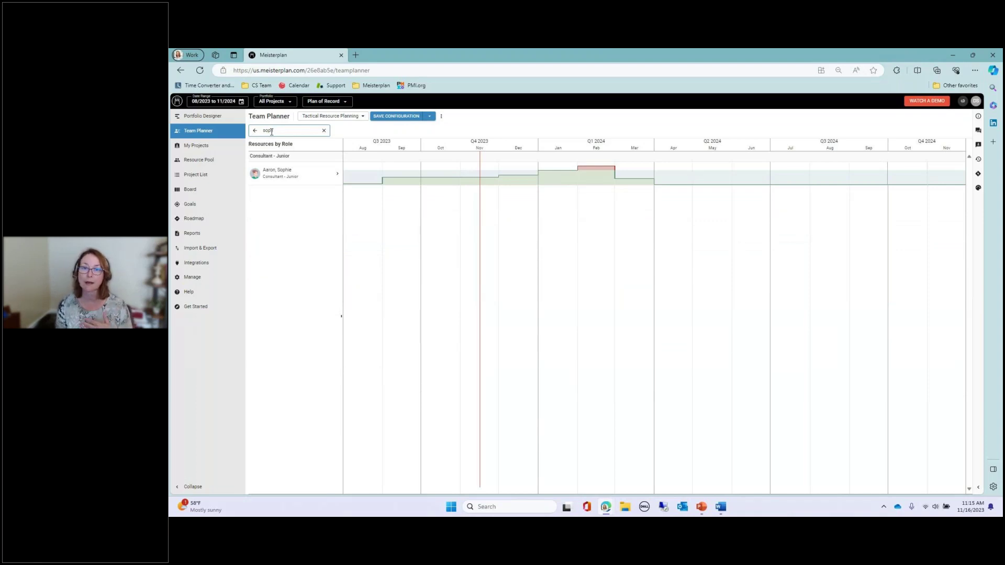
{"action": "type", "text": "h"}
{"action": "mouse_move", "coordinate": [583, 187]}
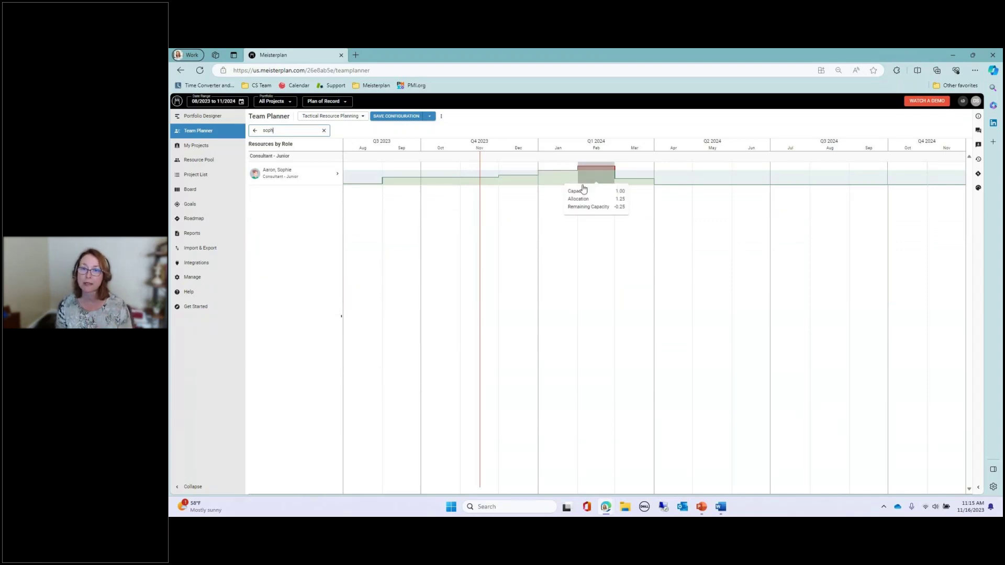
{"action": "left_click", "coordinate": [325, 131]}
{"action": "left_click", "coordinate": [254, 131]}
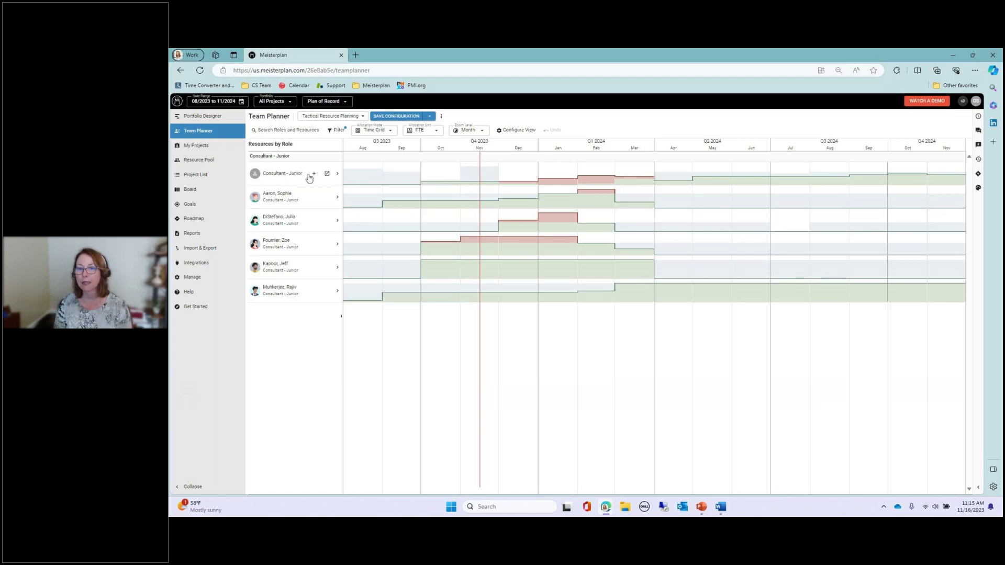
{"action": "left_click", "coordinate": [338, 176]}
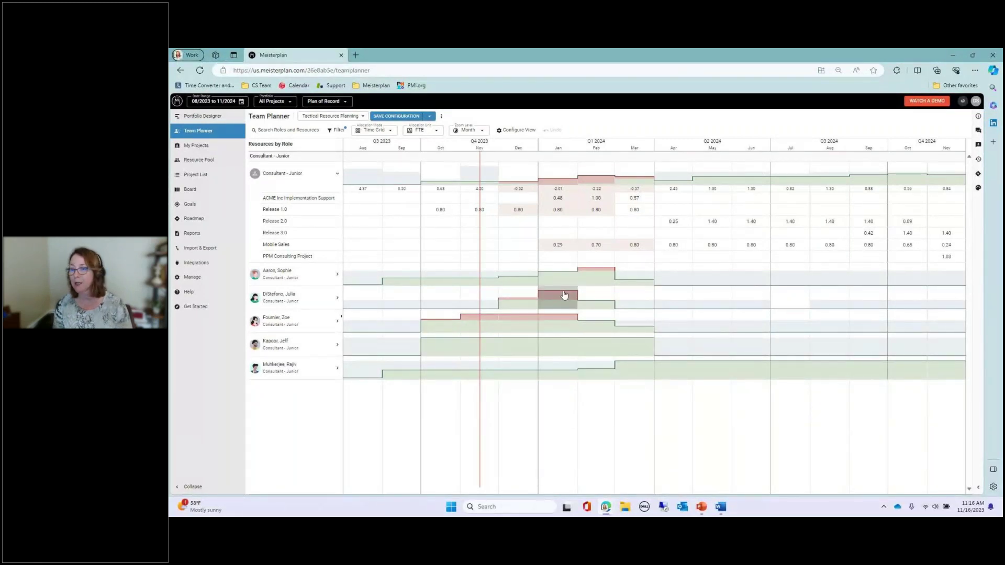
Step: Inspect Consultant - Junior capacity bars and the Mobile Sales January allocation, noting negative remaining capacity Dec–Mar
{"action": "mouse_move", "coordinate": [563, 186]}
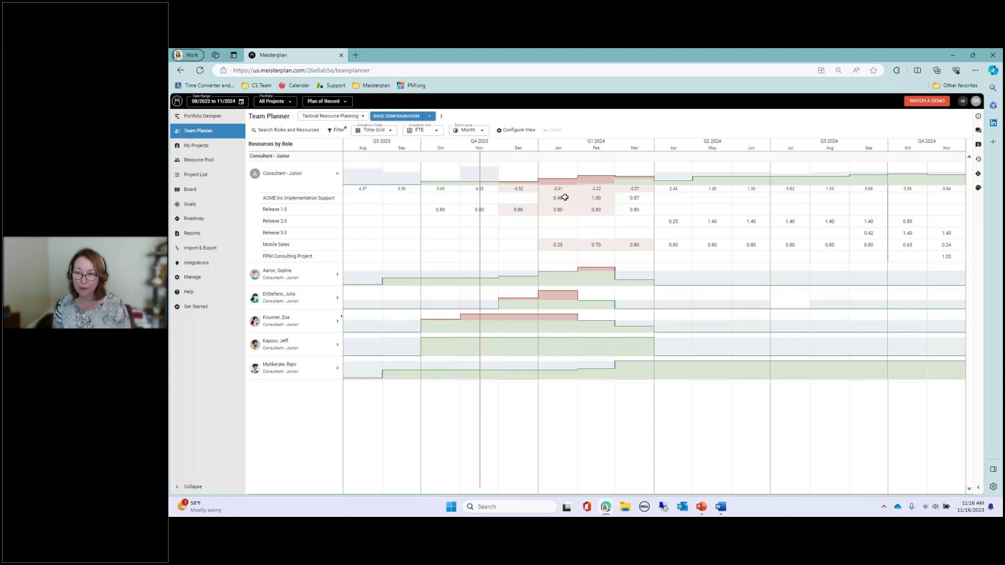
{"action": "left_click", "coordinate": [562, 246]}
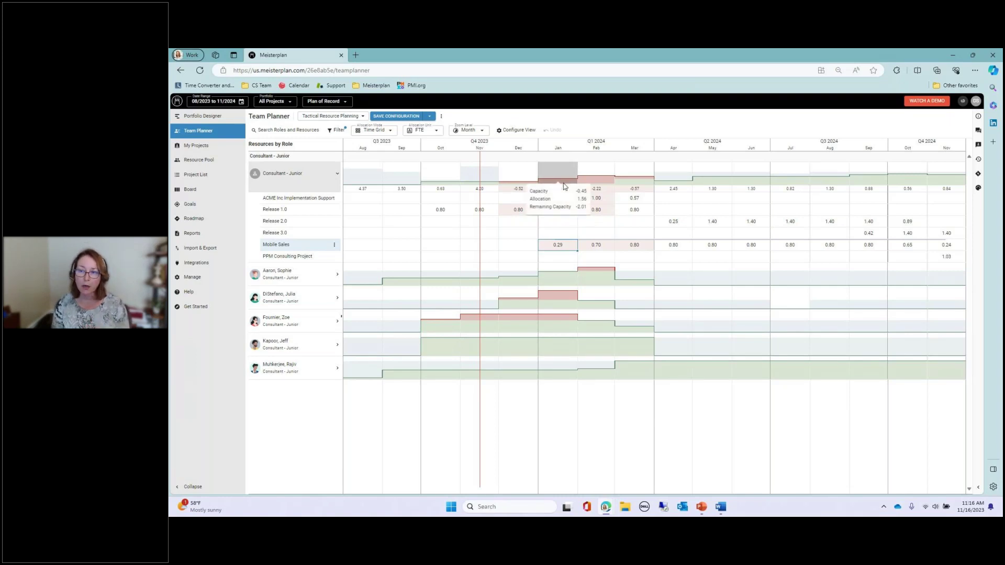
{"action": "mouse_move", "coordinate": [594, 186]}
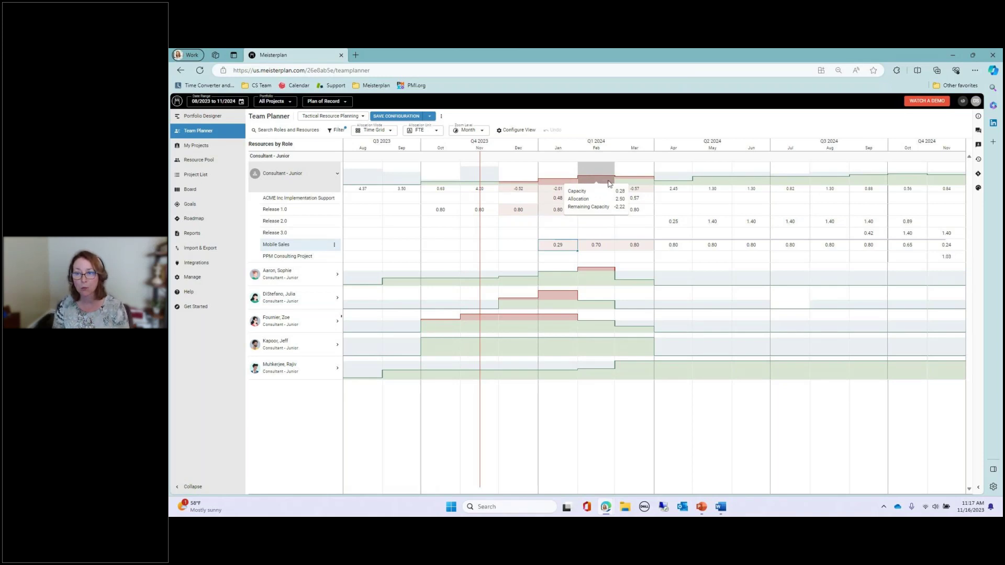
{"action": "mouse_move", "coordinate": [714, 183]}
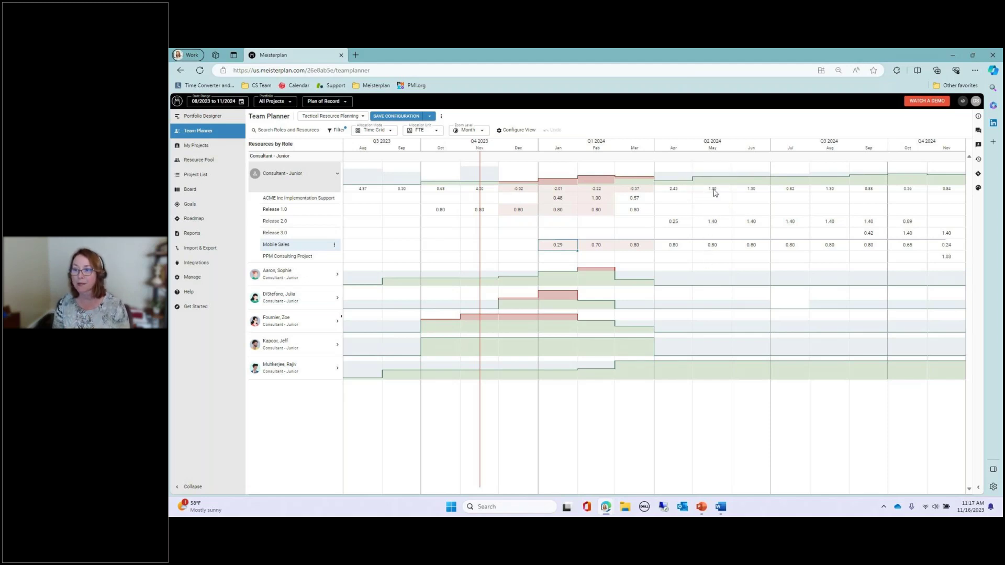
{"action": "mouse_move", "coordinate": [715, 189]}
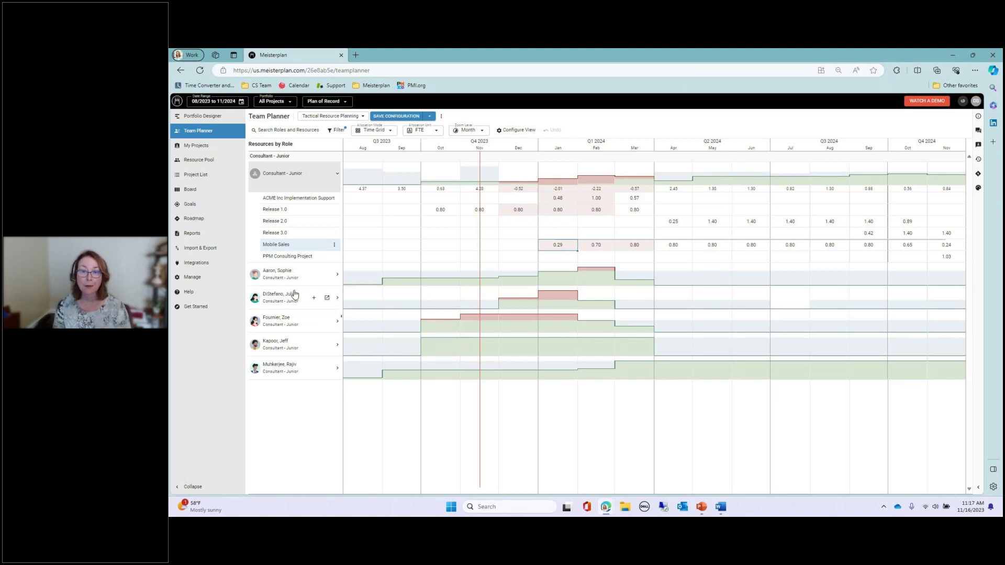
Step: Expand the first junior consultant to show her Research, ACME Inc Implementation Support and Rollout SAP HR rows
{"action": "left_click", "coordinate": [590, 277]}
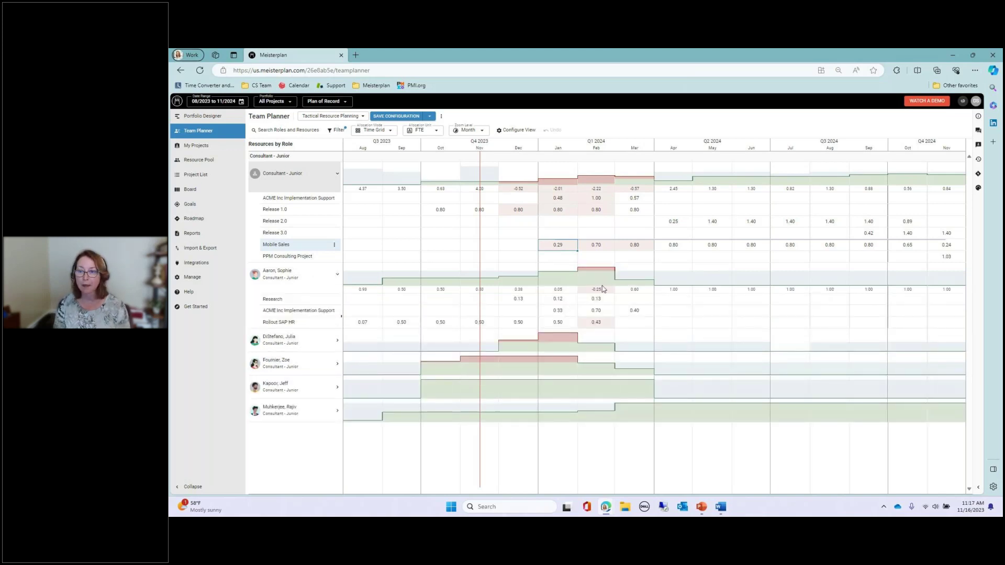
{"action": "mouse_move", "coordinate": [586, 283]}
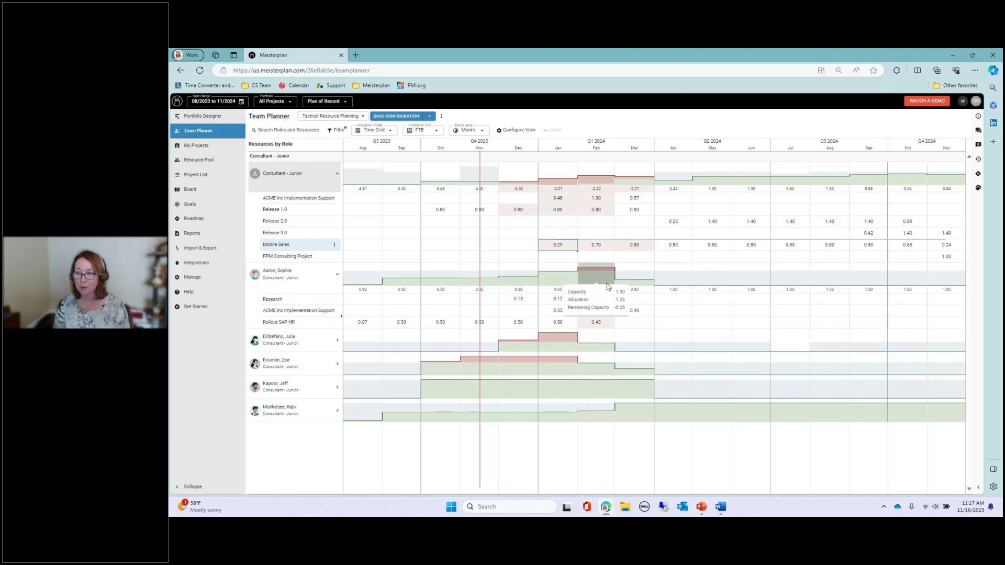
{"action": "left_click", "coordinate": [337, 274]}
{"action": "left_click", "coordinate": [337, 276]}
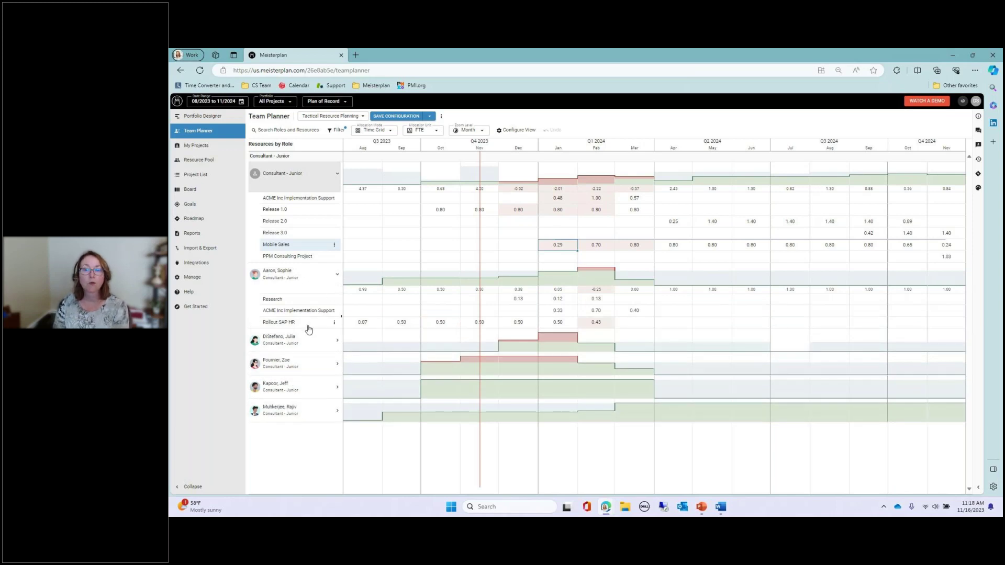
Step: Set her December Research allocation to 0.13 and view the Rollout SAP HR project overview
{"action": "left_click", "coordinate": [517, 297]}
{"action": "type", "text": "0.13"}
{"action": "key", "text": "Return"}
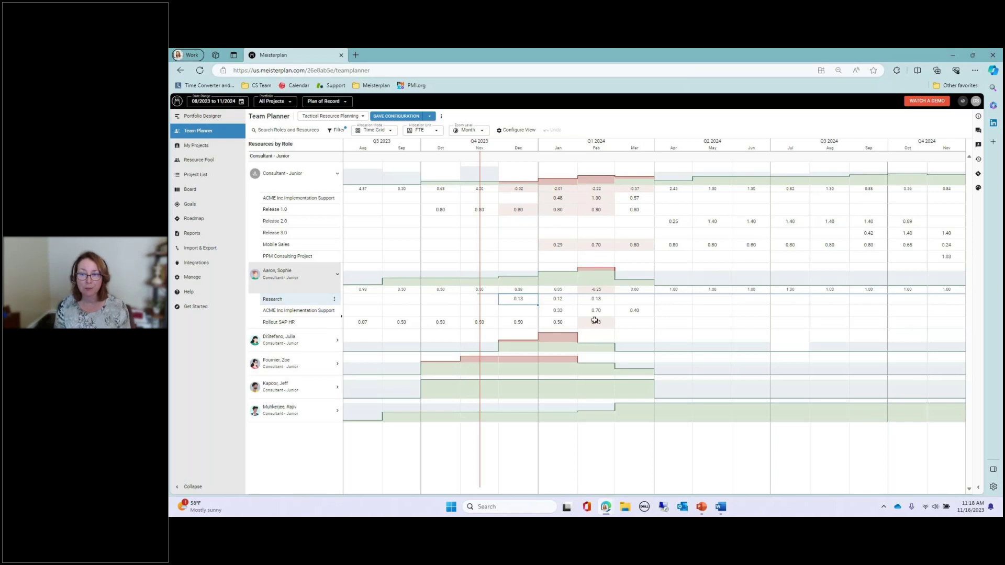
{"action": "left_click", "coordinate": [569, 312]}
{"action": "left_click", "coordinate": [521, 322]}
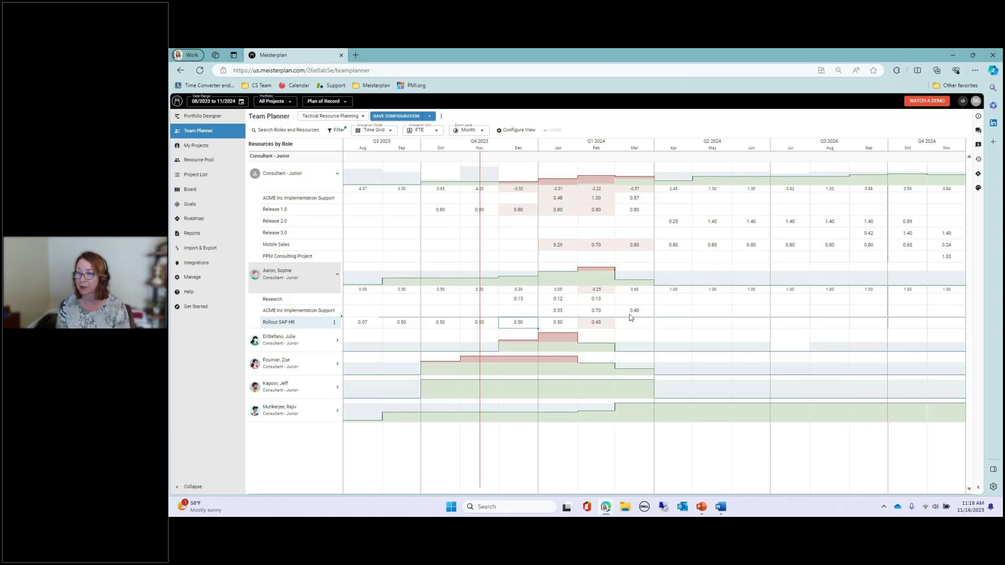
{"action": "left_click", "coordinate": [977, 117]}
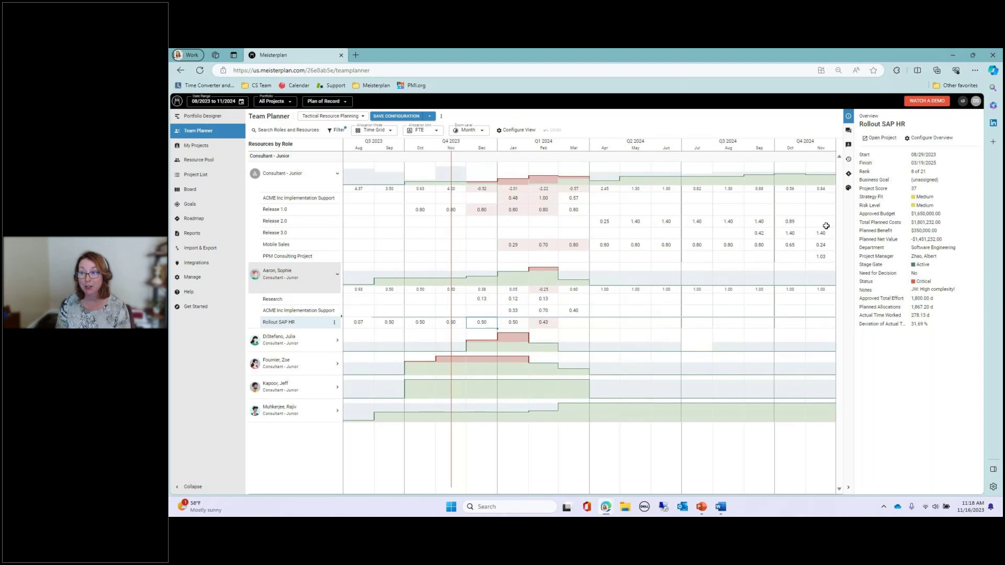
{"action": "left_click", "coordinate": [848, 116]}
{"action": "left_click", "coordinate": [977, 117]}
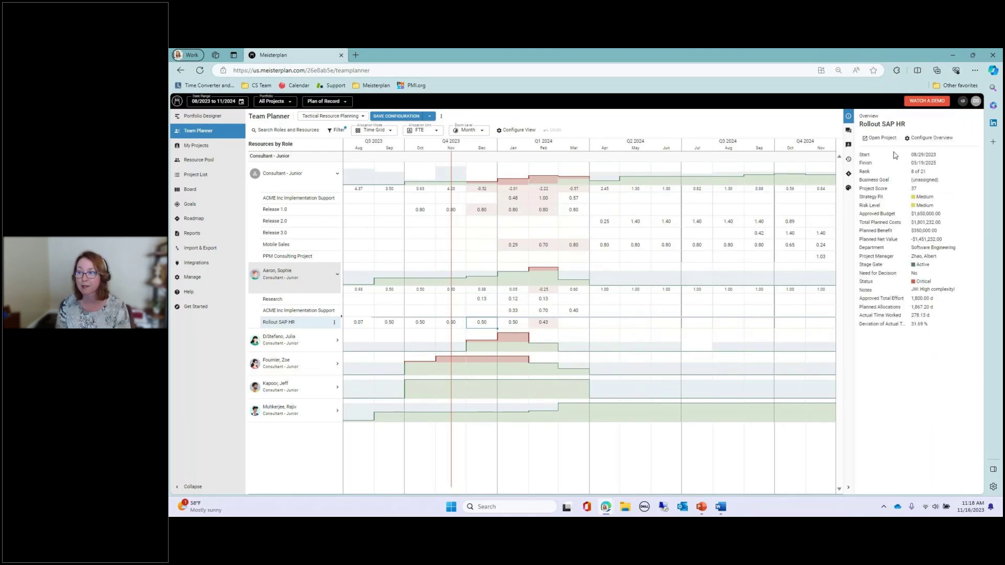
{"action": "left_click_drag", "start_coordinate": [910, 155], "coordinate": [936, 164]}
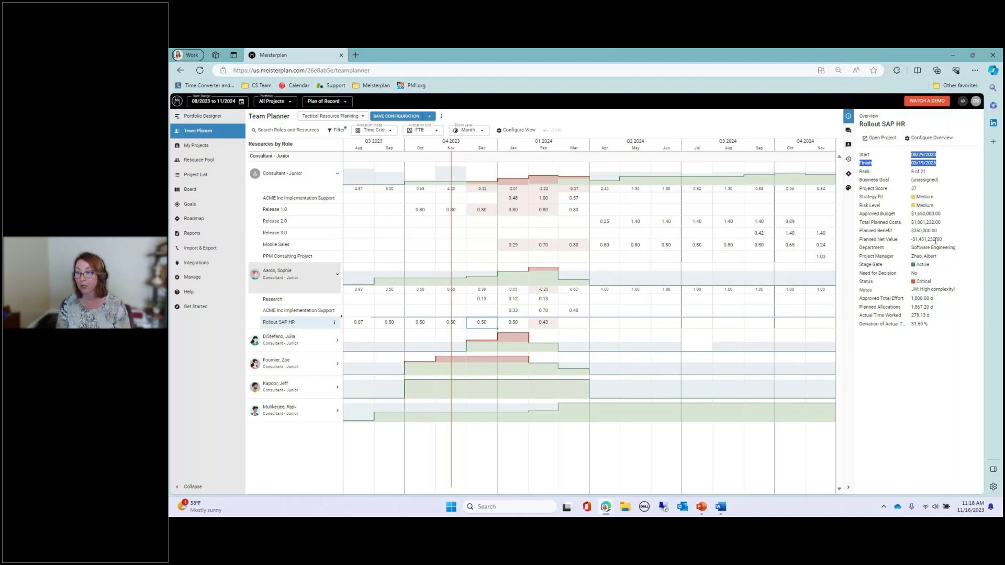
{"action": "left_click", "coordinate": [850, 120]}
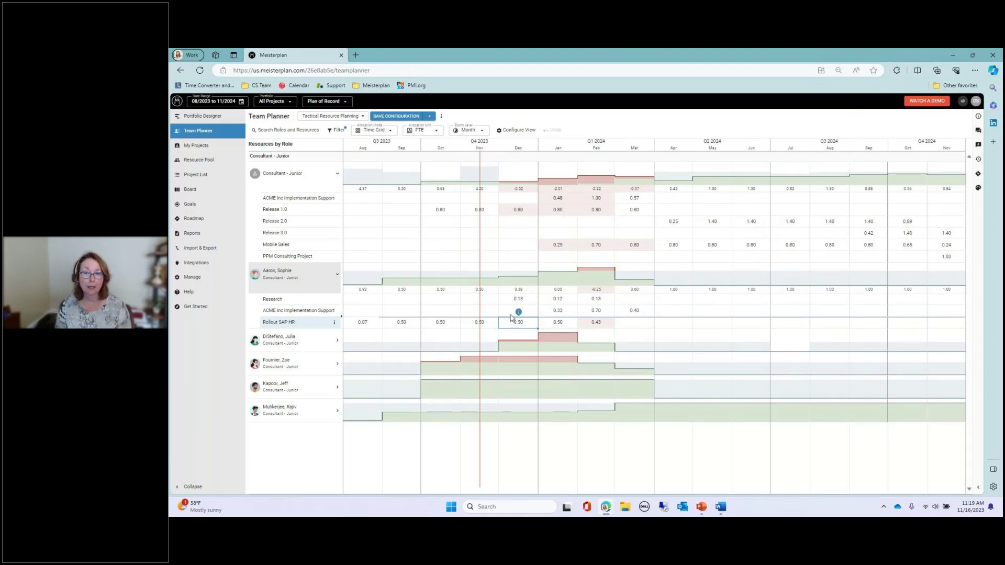
Step: Switch the allocation unit from FTE to Hours
{"action": "left_click", "coordinate": [512, 301]}
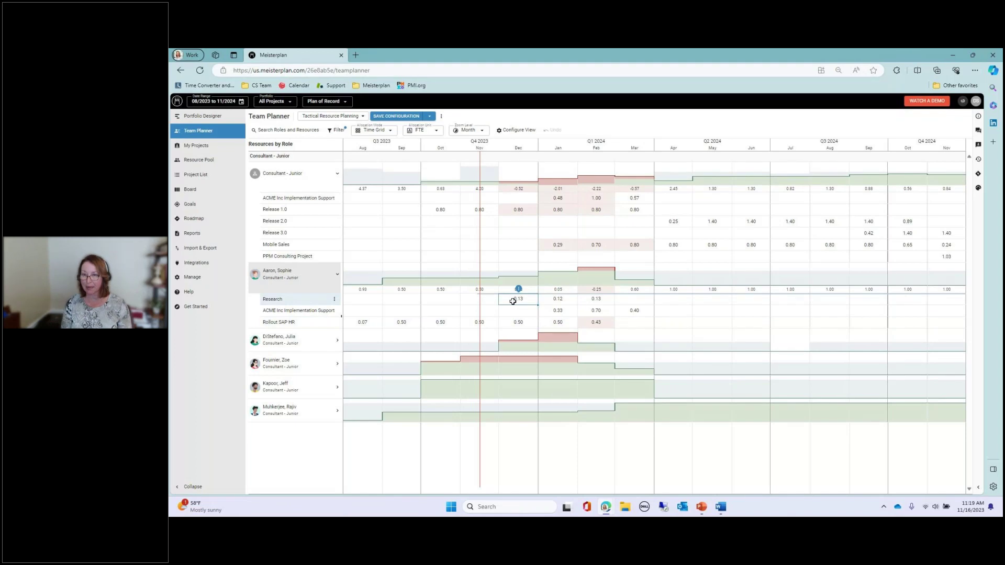
{"action": "left_click", "coordinate": [421, 130]}
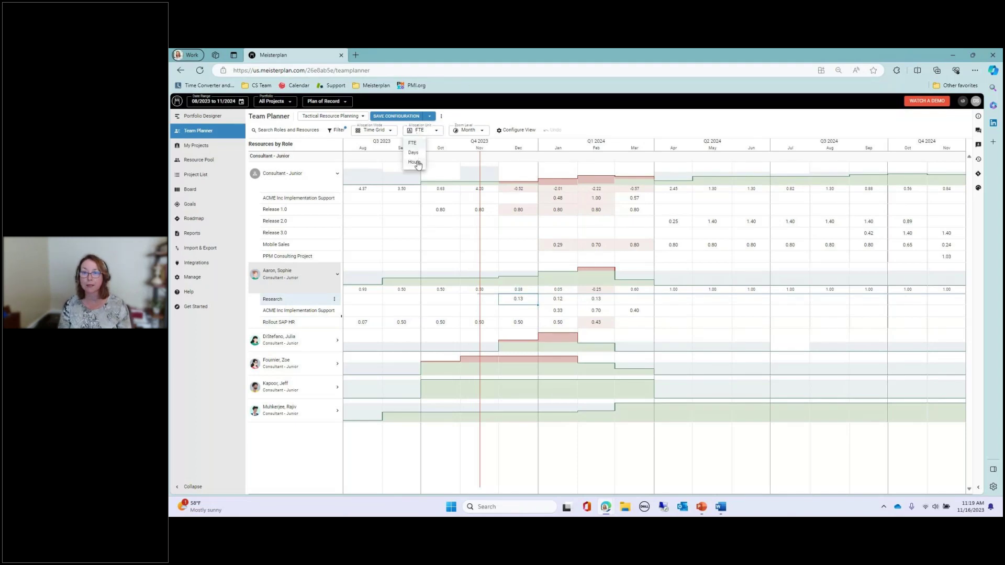
{"action": "left_click", "coordinate": [414, 162]}
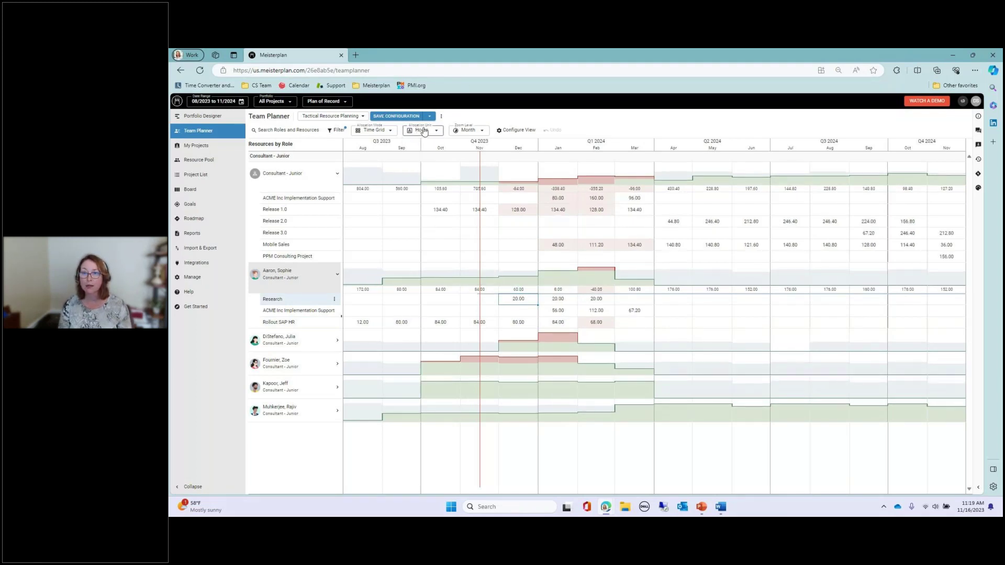
Step: Set Research hours to 15 for December and 25 for January
{"action": "double_click", "coordinate": [536, 302]}
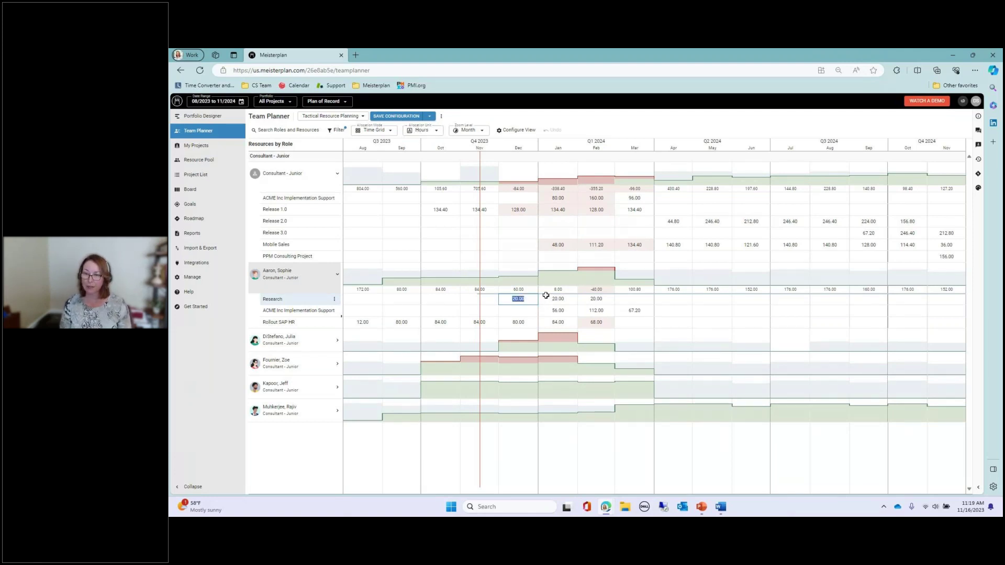
{"action": "type", "text": "19"}
{"action": "key", "text": "Return"}
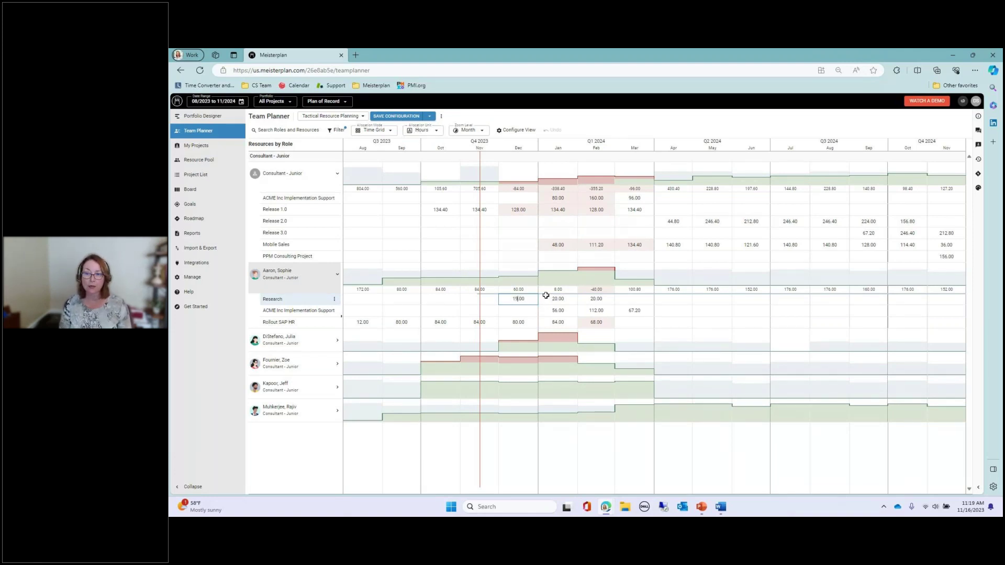
{"action": "key", "text": "BackSpace"}
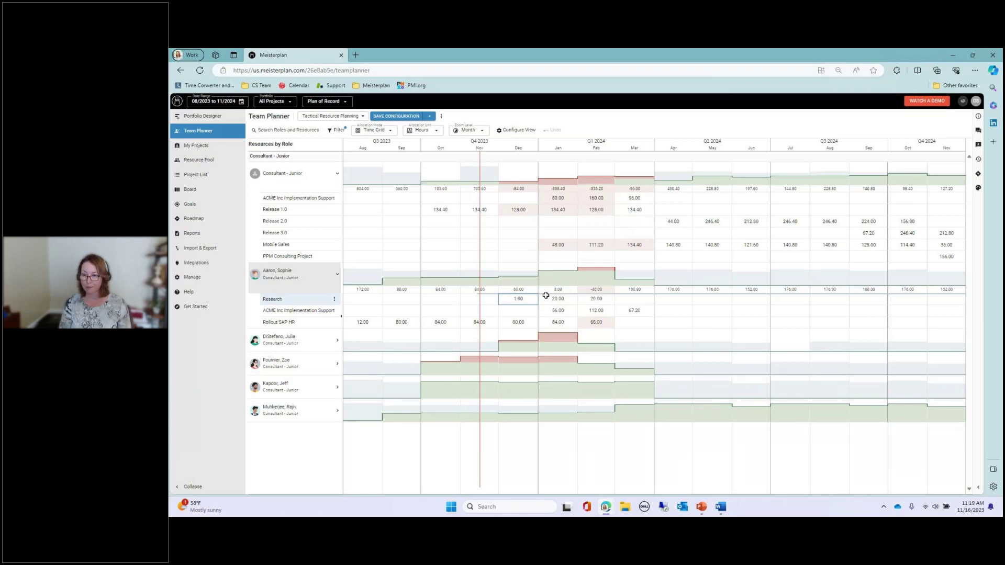
{"action": "type", "text": "5"}
{"action": "left_click", "coordinate": [545, 295]}
{"action": "type", "text": "25"}
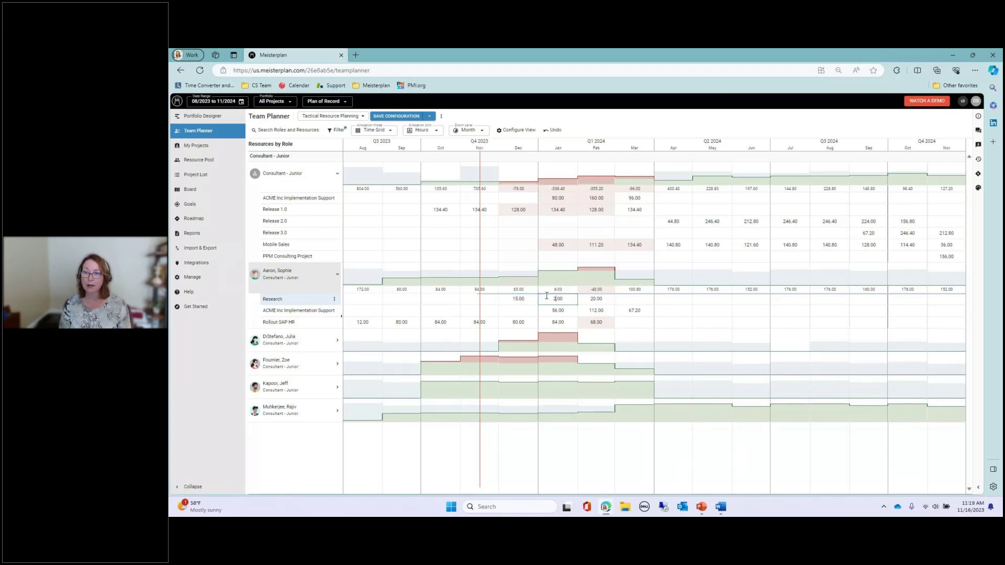
{"action": "key", "text": "Tab"}
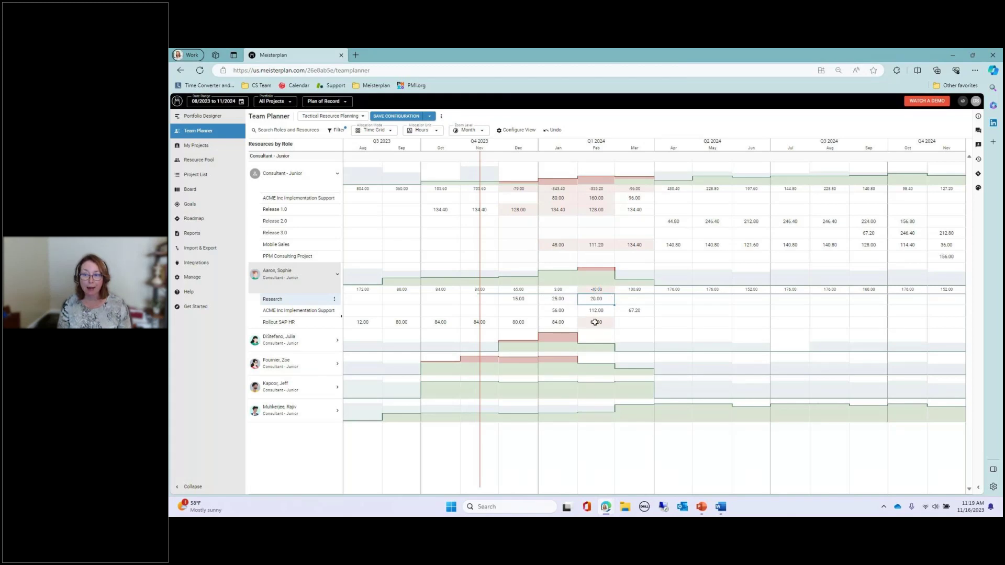
{"action": "left_click", "coordinate": [595, 321]}
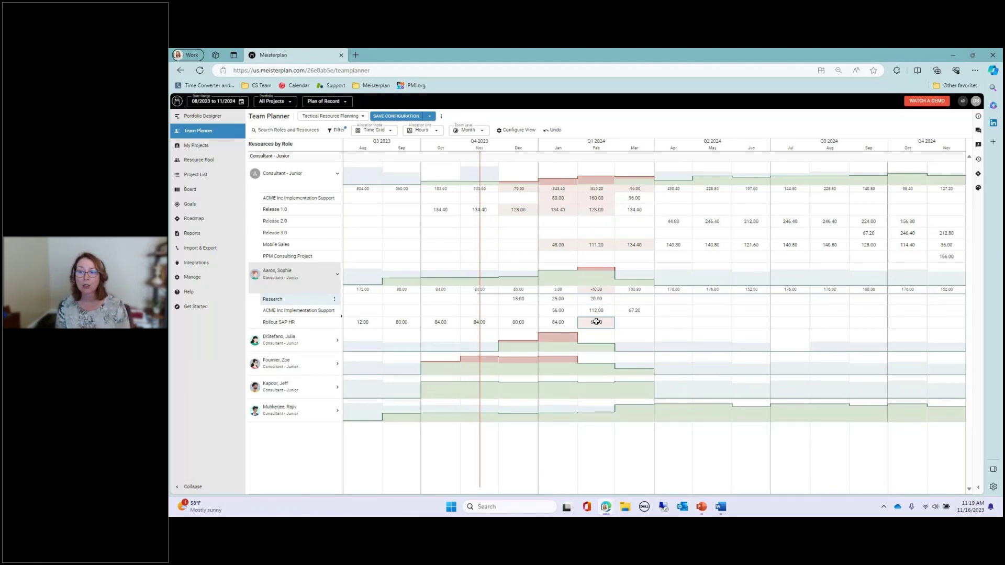
Step: Enter 20 hours for Rollout SAP HR in February and March
{"action": "mouse_move", "coordinate": [600, 285]}
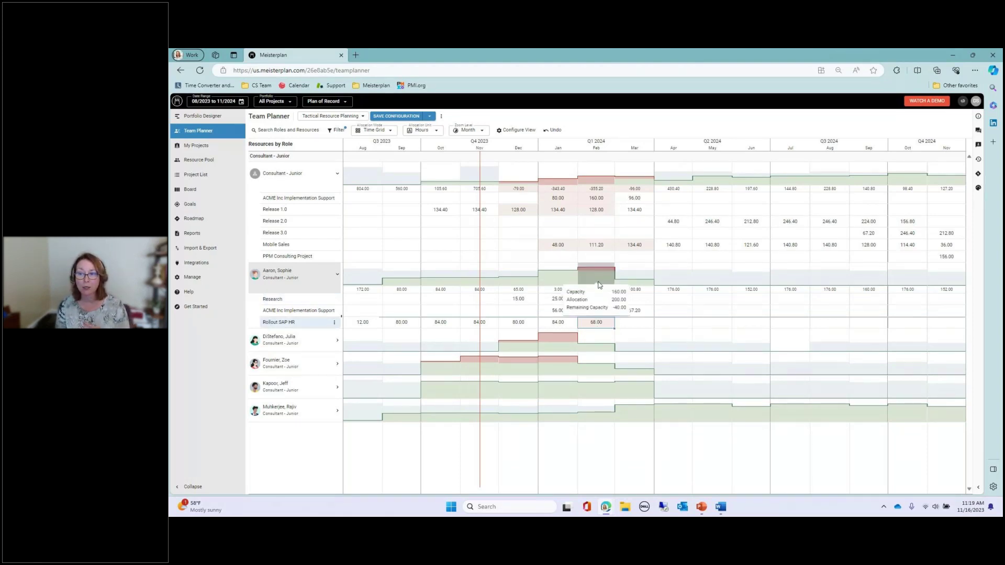
{"action": "double_click", "coordinate": [590, 324]}
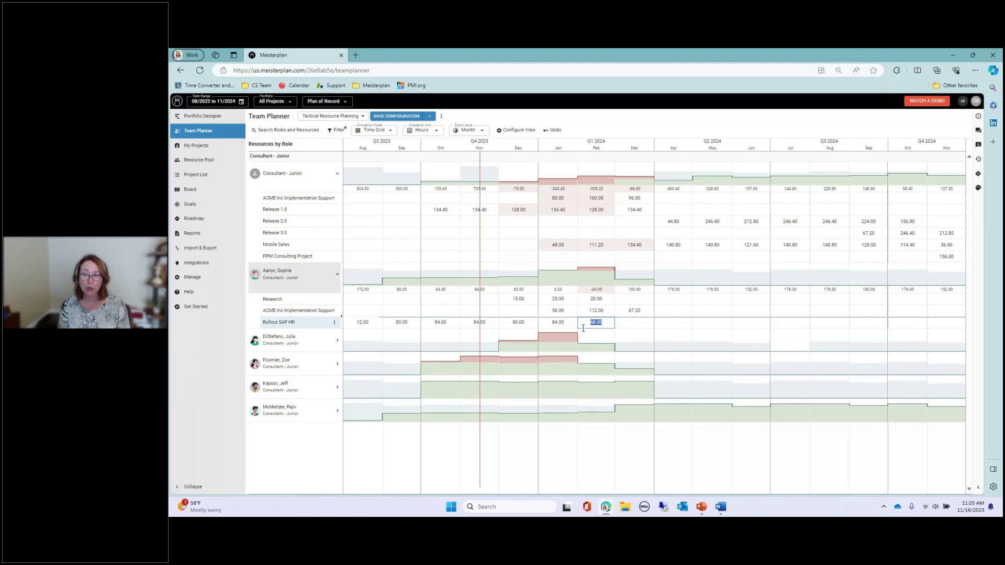
{"action": "type", "text": "20"}
{"action": "key", "text": "Tab"}
{"action": "type", "text": "20"}
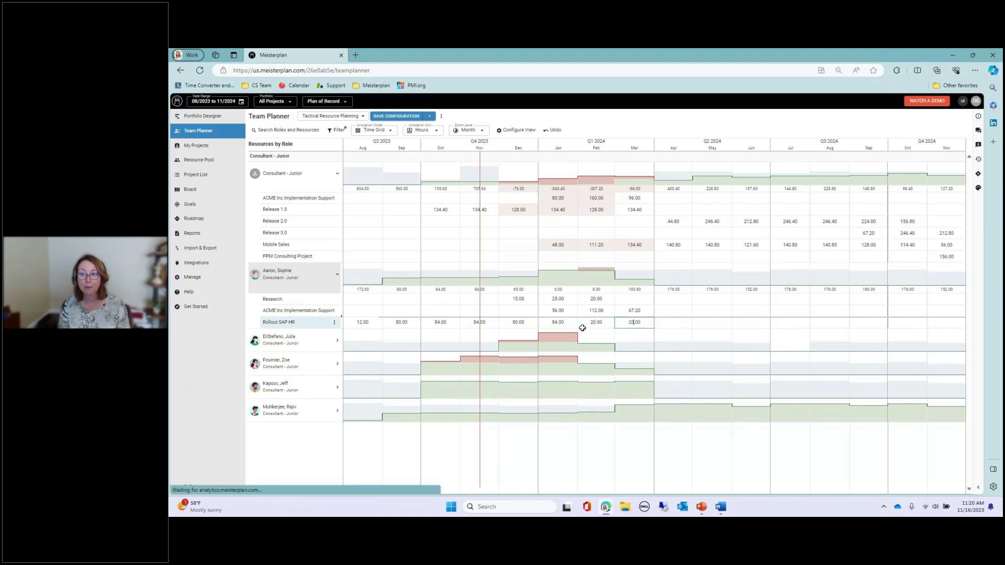
{"action": "key", "text": "Return"}
Step: Copy February's Rollout SAP HR value into March and April, giving 25.00 hours each
{"action": "left_click", "coordinate": [597, 323]}
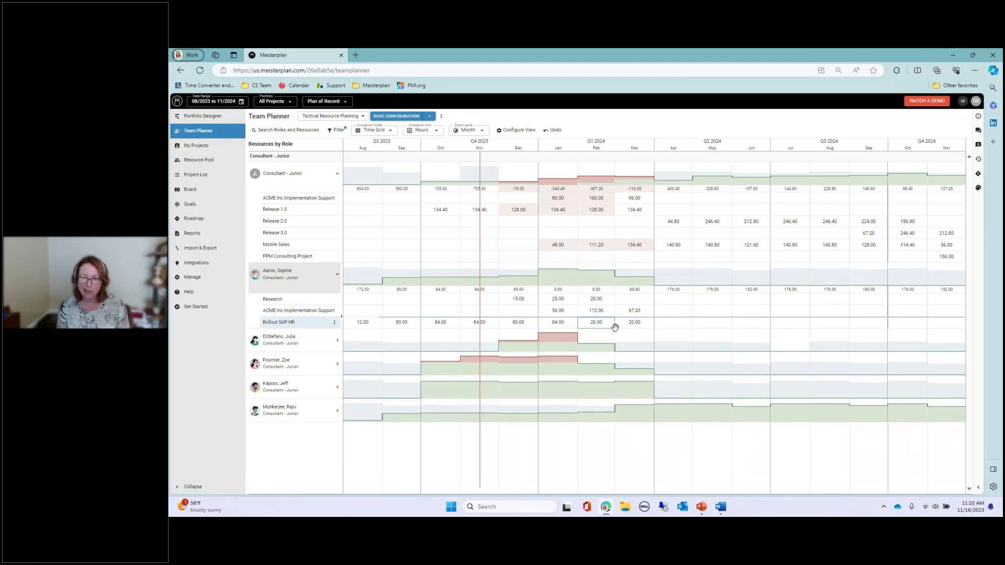
{"action": "left_click_drag", "start_coordinate": [614, 327], "coordinate": [683, 327]}
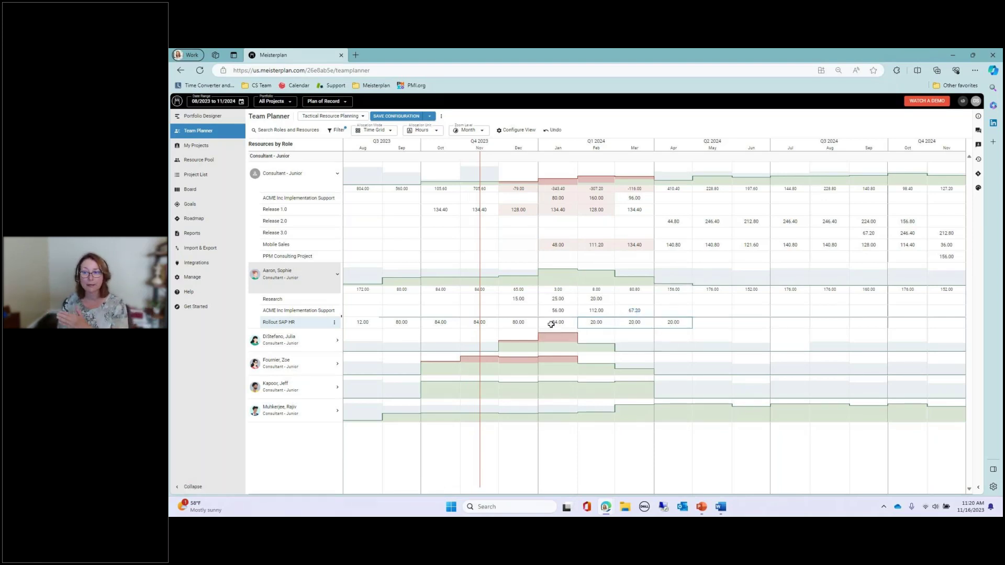
{"action": "left_click", "coordinate": [596, 322]}
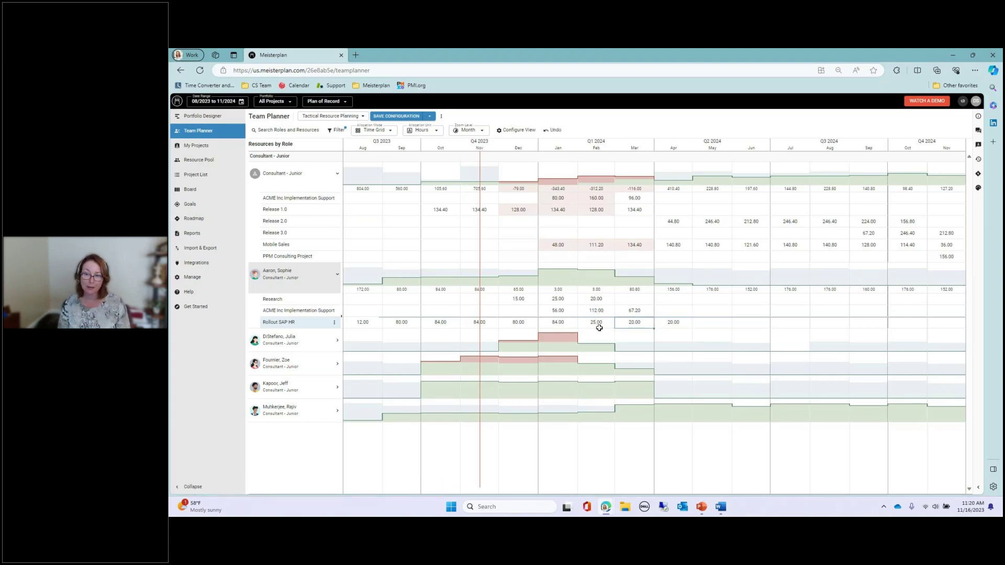
{"action": "key", "text": "ctrl+c"}
{"action": "left_click", "coordinate": [631, 322]}
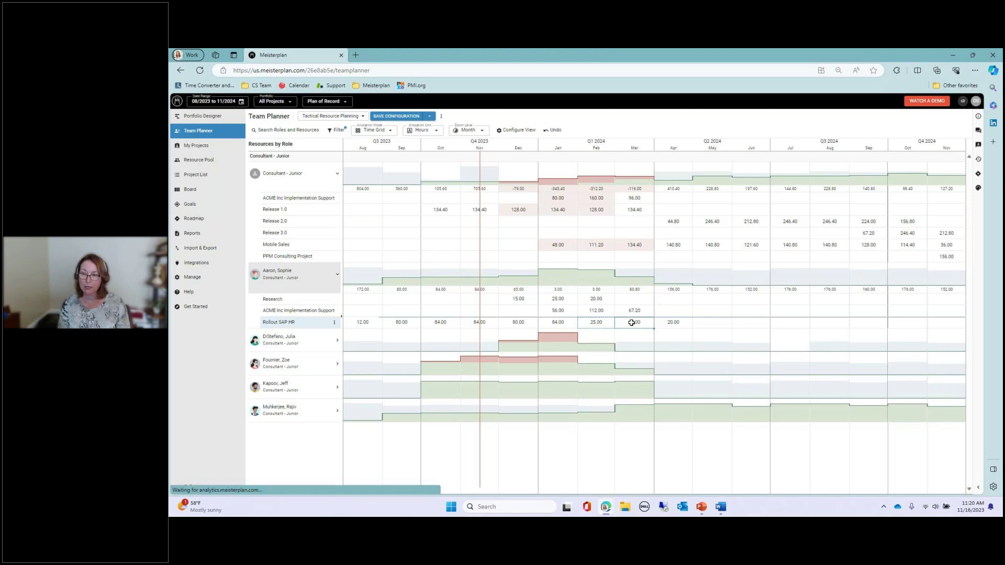
{"action": "key", "text": "ctrl+v"}
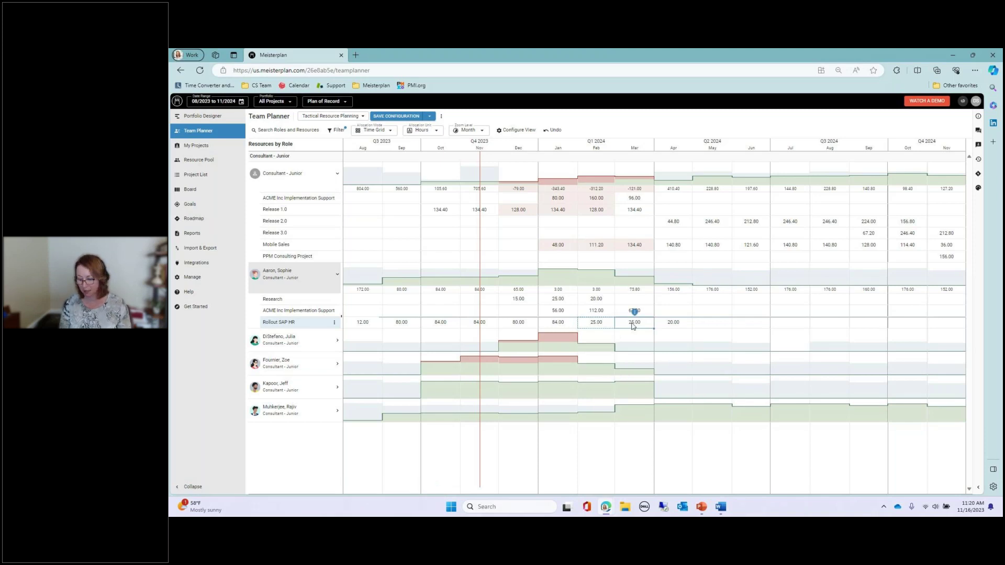
{"action": "key", "text": "Right"}
{"action": "key", "text": "ctrl+v"}
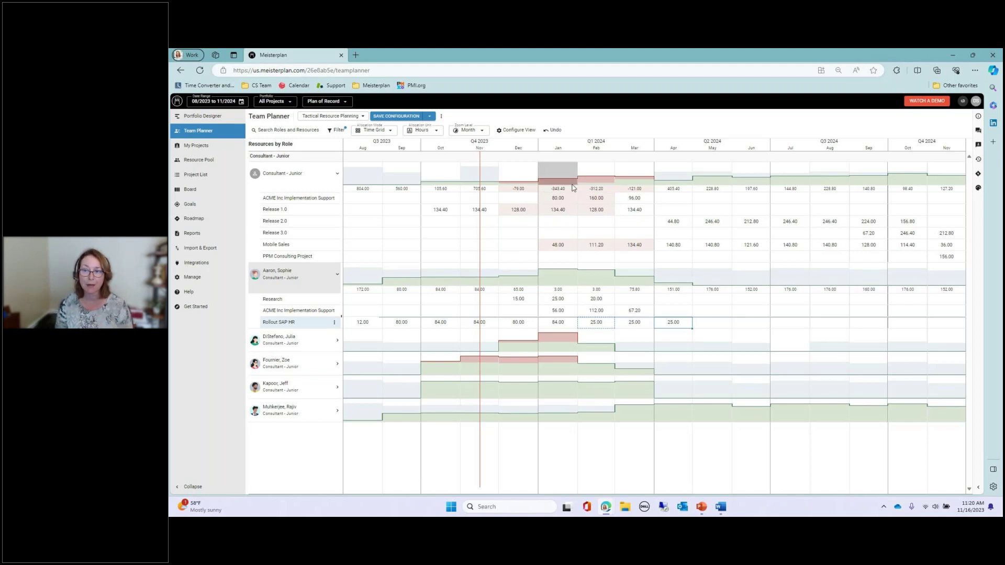
Step: Check the role's capacity chart and select the Research December cell
{"action": "mouse_move", "coordinate": [570, 186]}
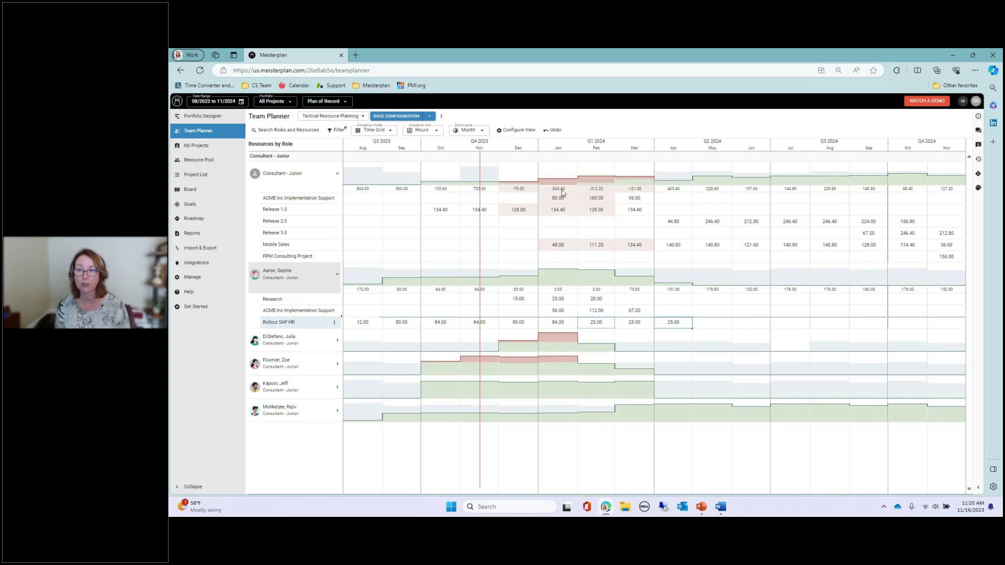
{"action": "mouse_move", "coordinate": [564, 187]}
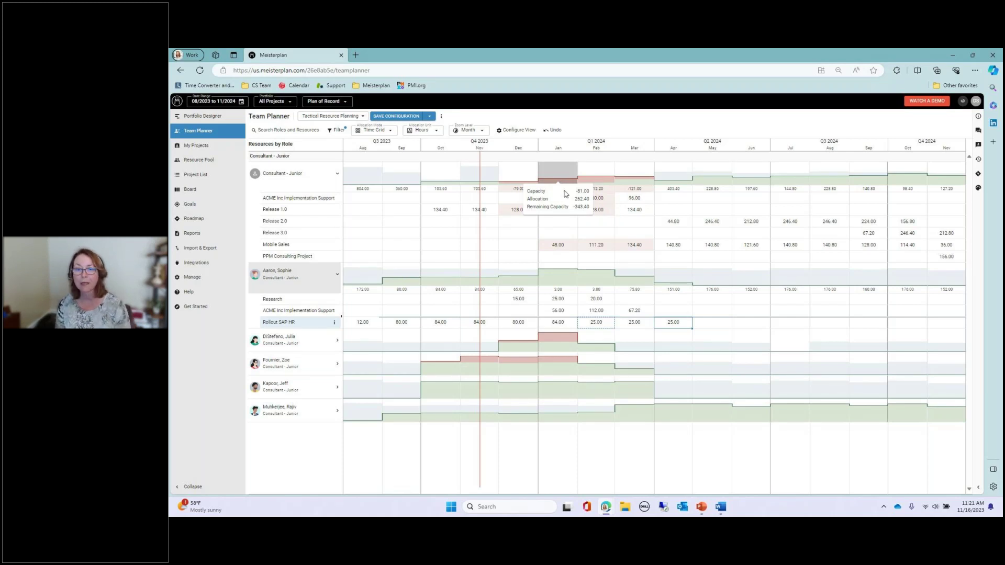
{"action": "left_click", "coordinate": [511, 301]}
Step: Add the Professional Services project to the consultant, found by searching 'run'
{"action": "left_click_drag", "start_coordinate": [511, 300], "coordinate": [597, 299]}
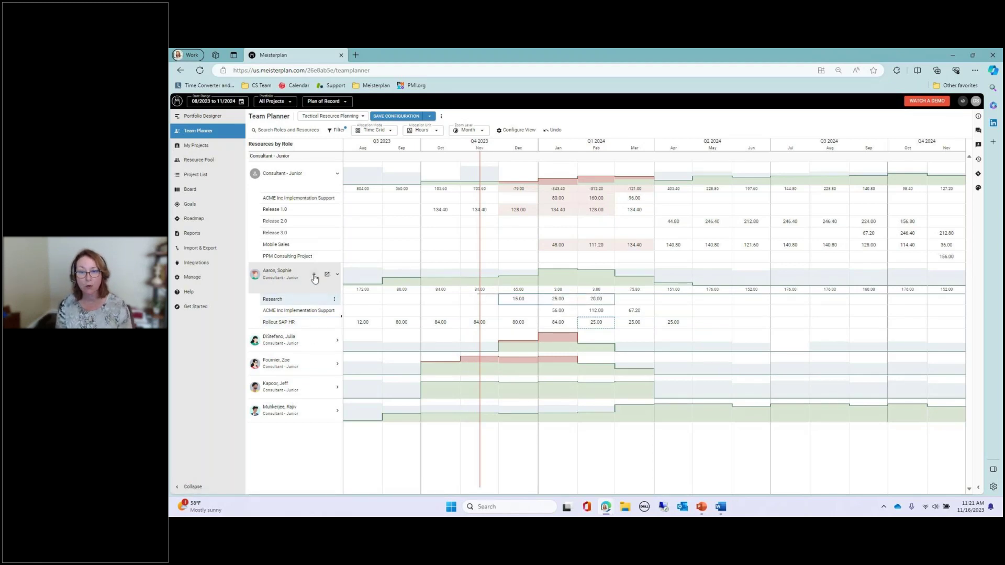
{"action": "left_click", "coordinate": [315, 278]}
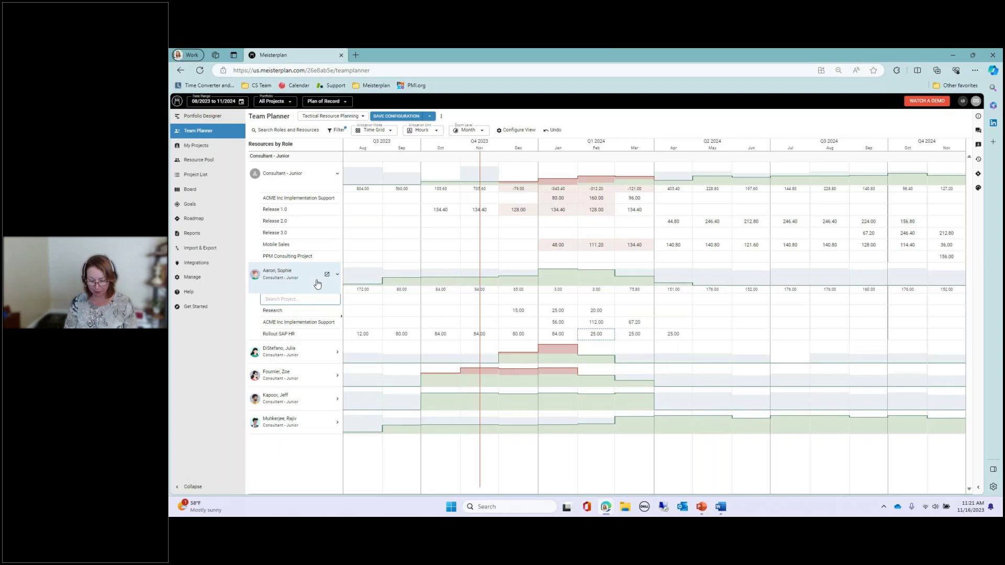
{"action": "type", "text": "run"}
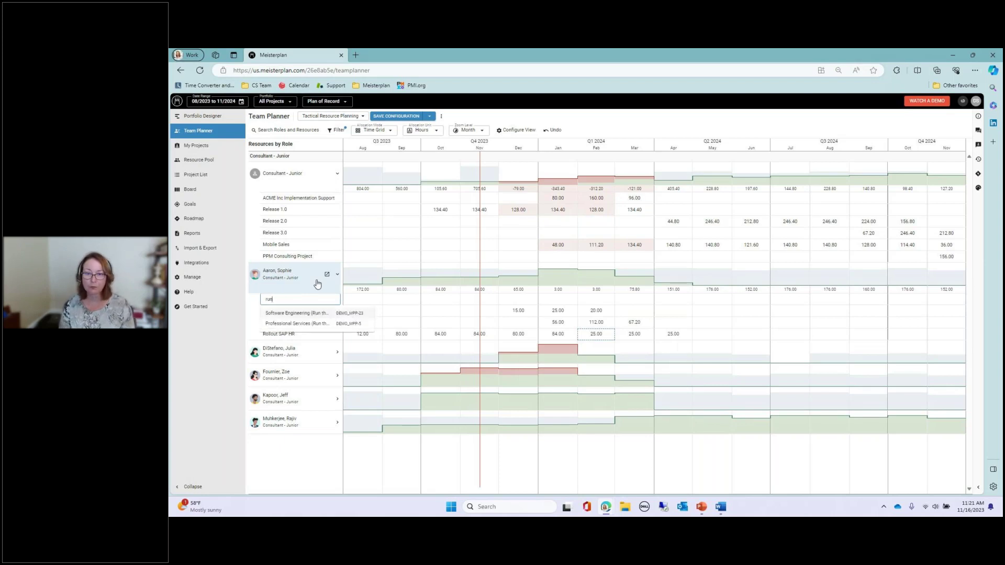
{"action": "left_click", "coordinate": [301, 324]}
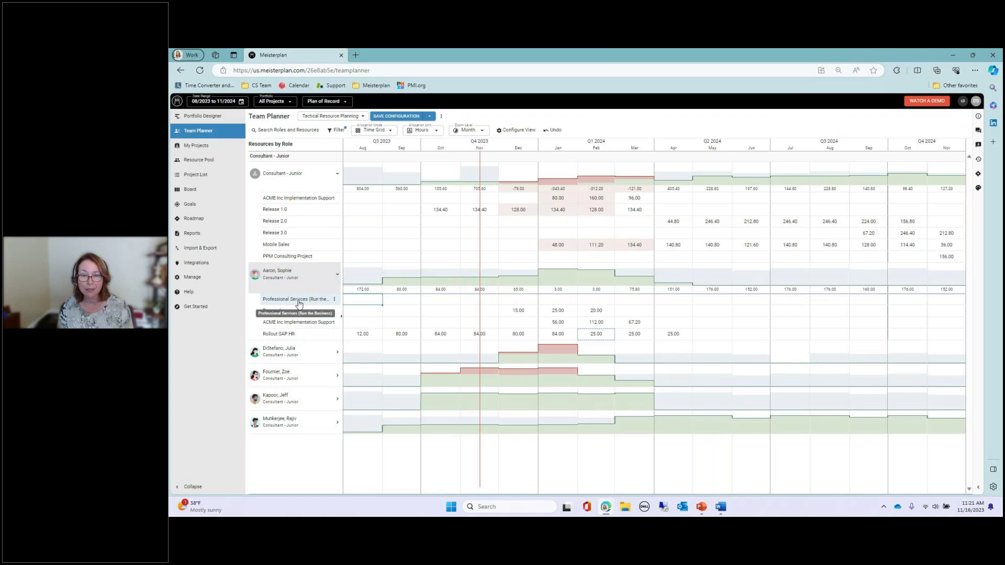
Step: Enter 15 hours for March and 10 hours for April on Professional Services
{"action": "left_click", "coordinate": [521, 299]}
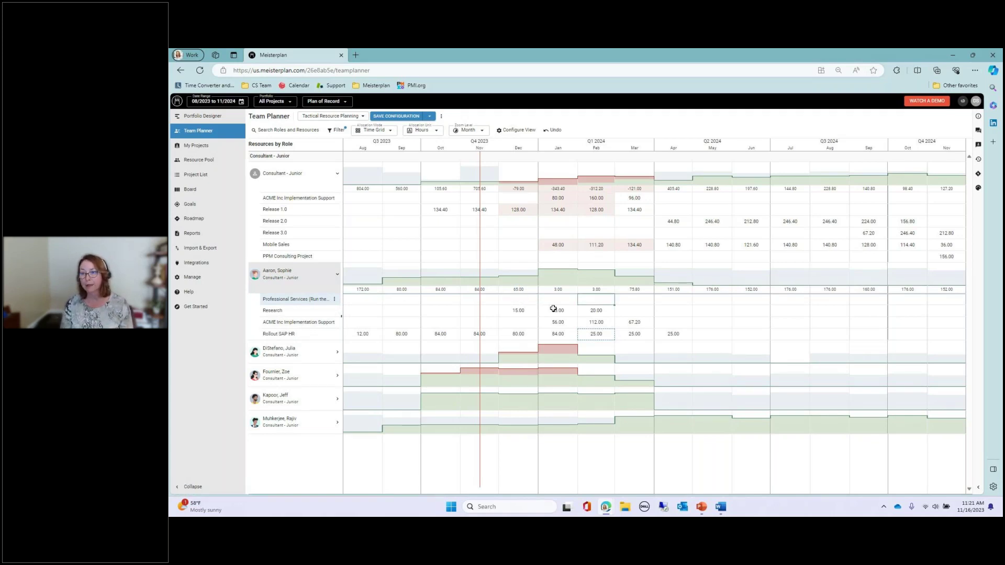
{"action": "left_click", "coordinate": [630, 302]}
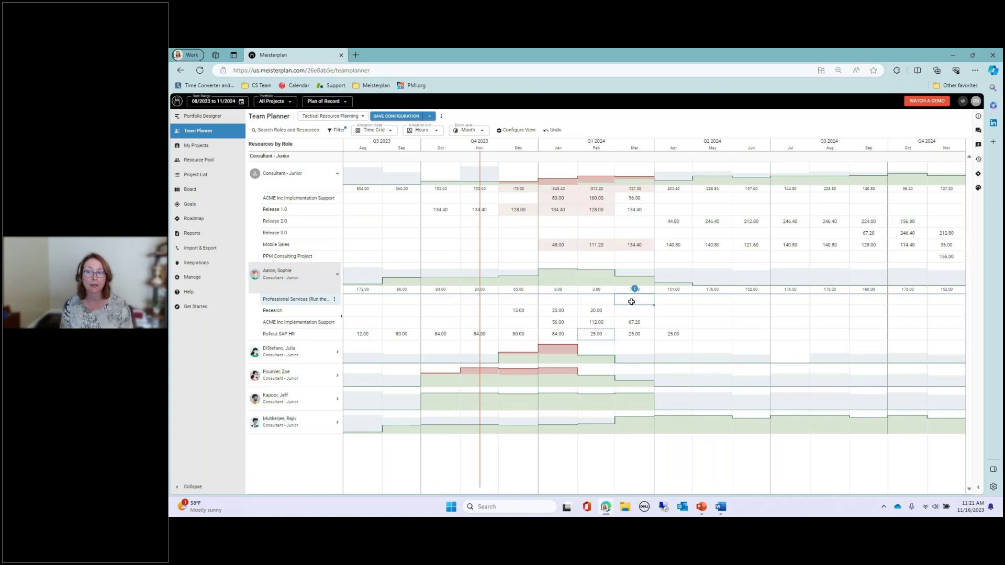
{"action": "type", "text": "15"}
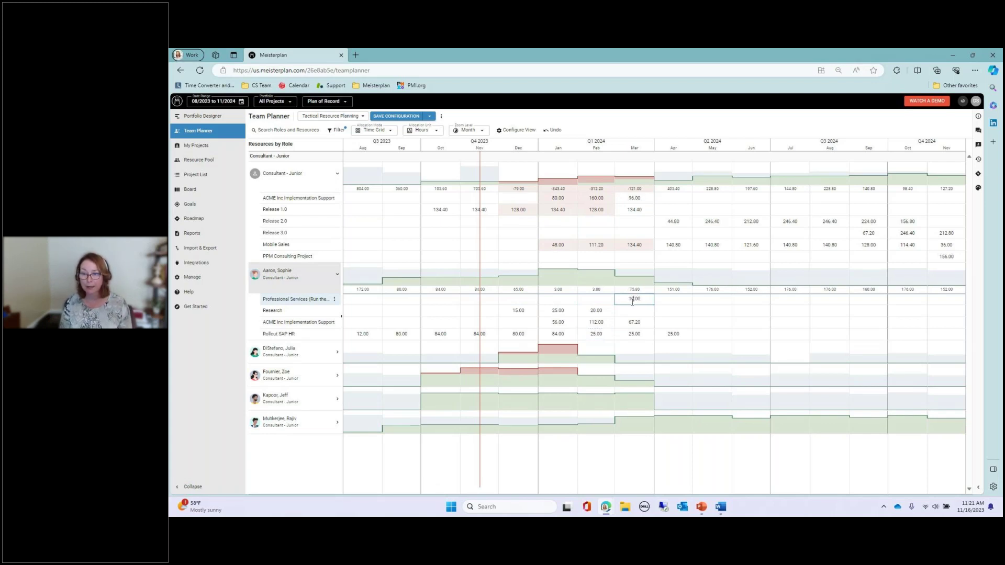
{"action": "key", "text": "Tab"}
{"action": "type", "text": "10"}
{"action": "key", "text": "Tab"}
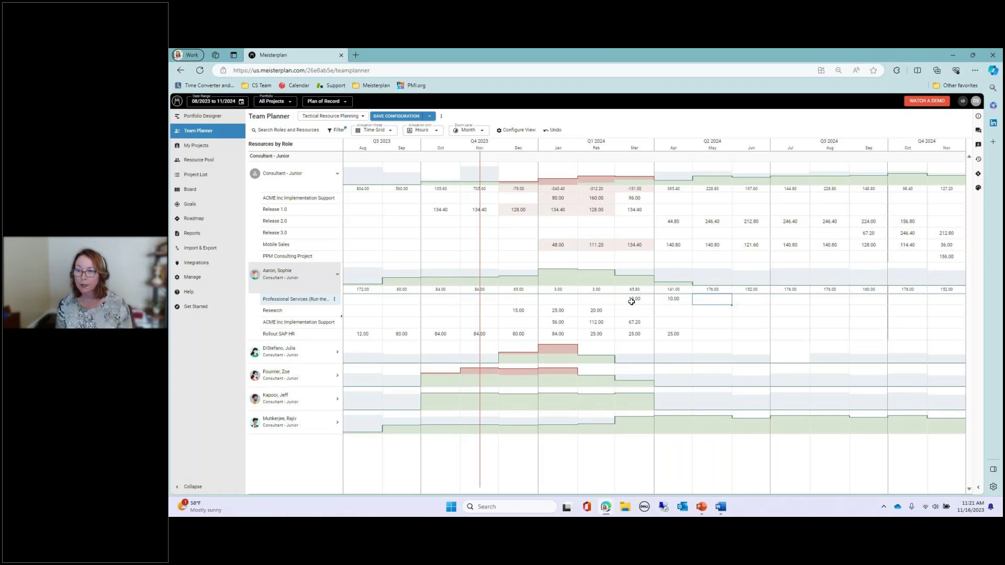
Step: Begin adding another project, then bring up the Configure View settings
{"action": "mouse_move", "coordinate": [320, 281]}
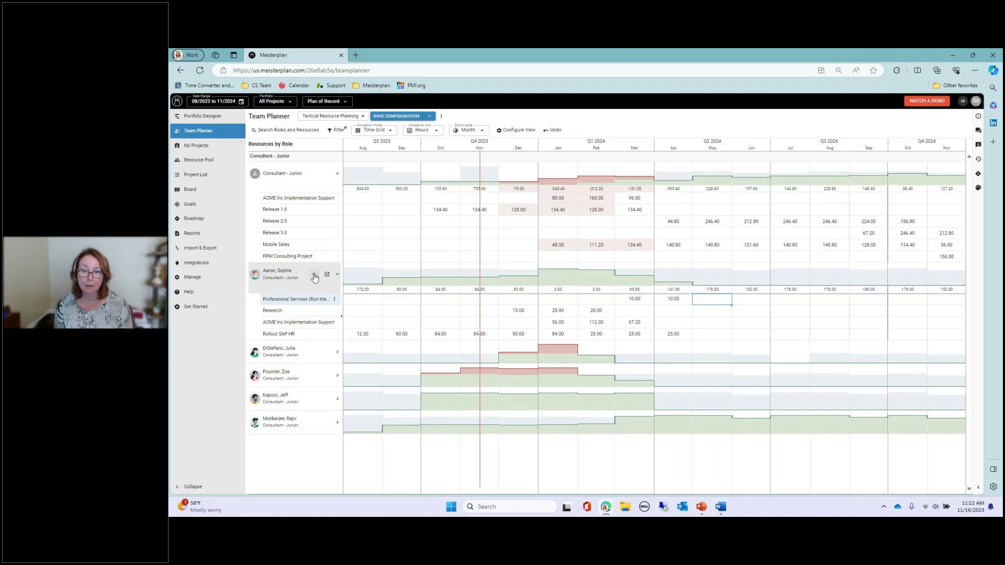
{"action": "left_click", "coordinate": [314, 277]}
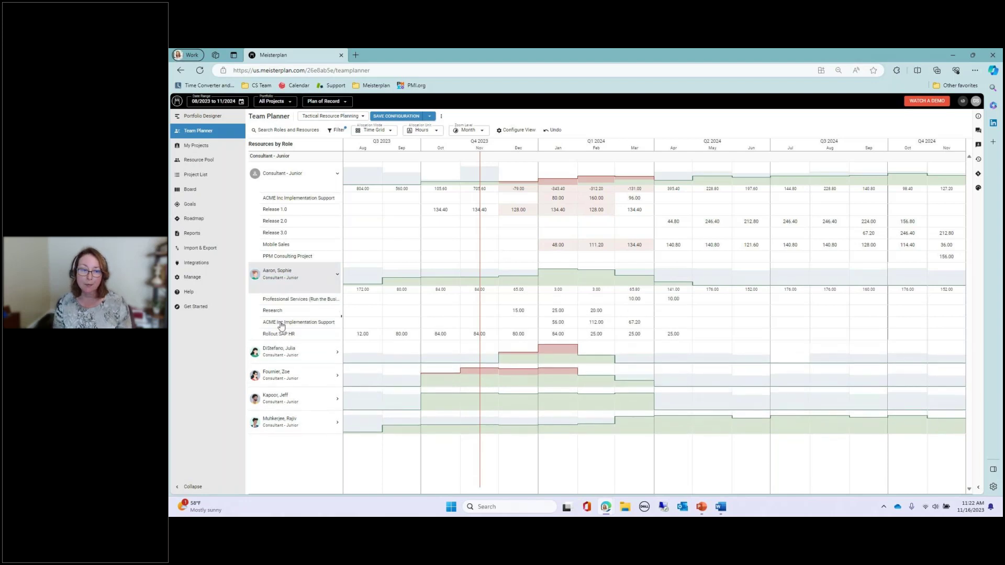
{"action": "mouse_move", "coordinate": [644, 280]}
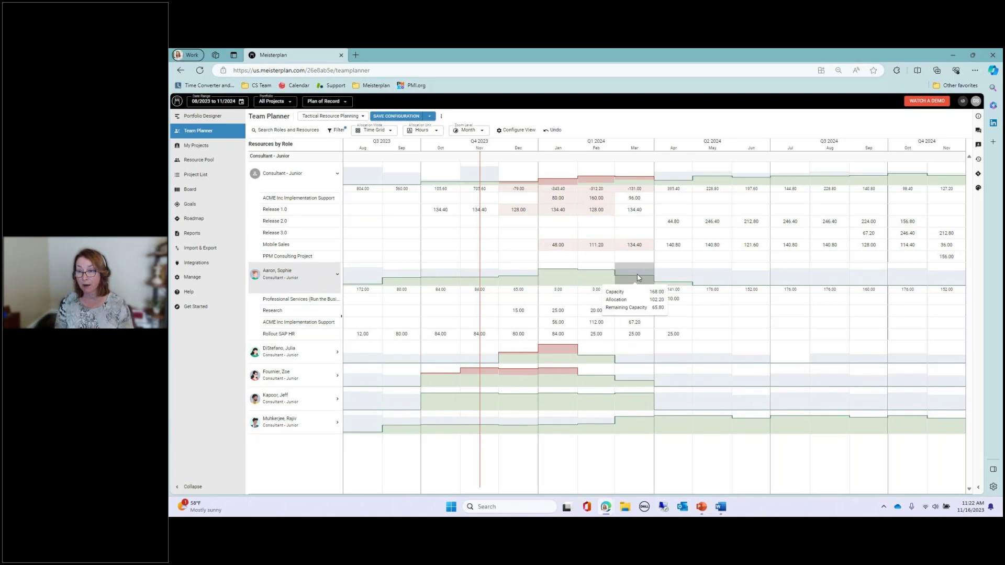
{"action": "left_click", "coordinate": [518, 131]}
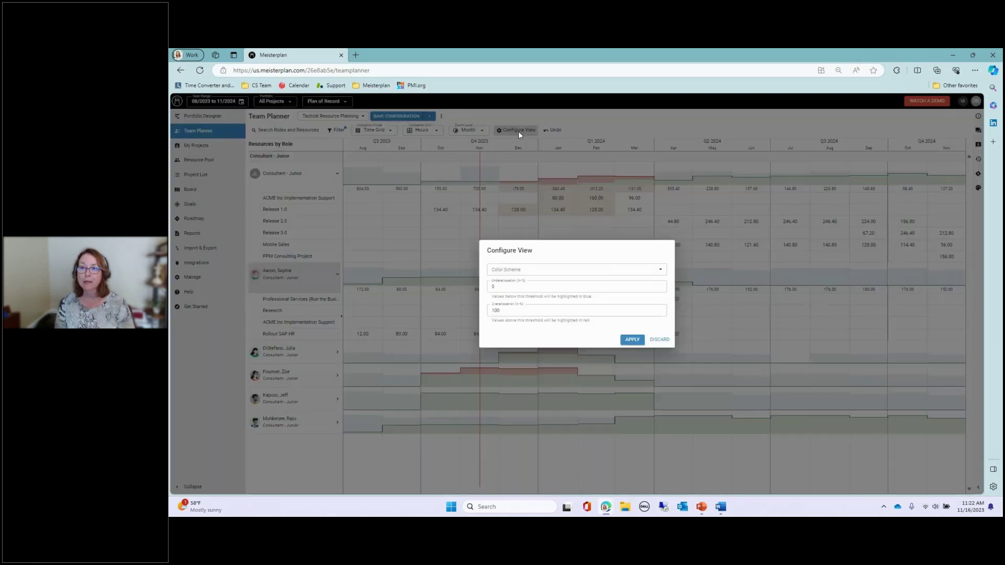
Step: Change the Overallocation threshold from 110 to 100 percent and apply it
{"action": "left_click", "coordinate": [511, 319]}
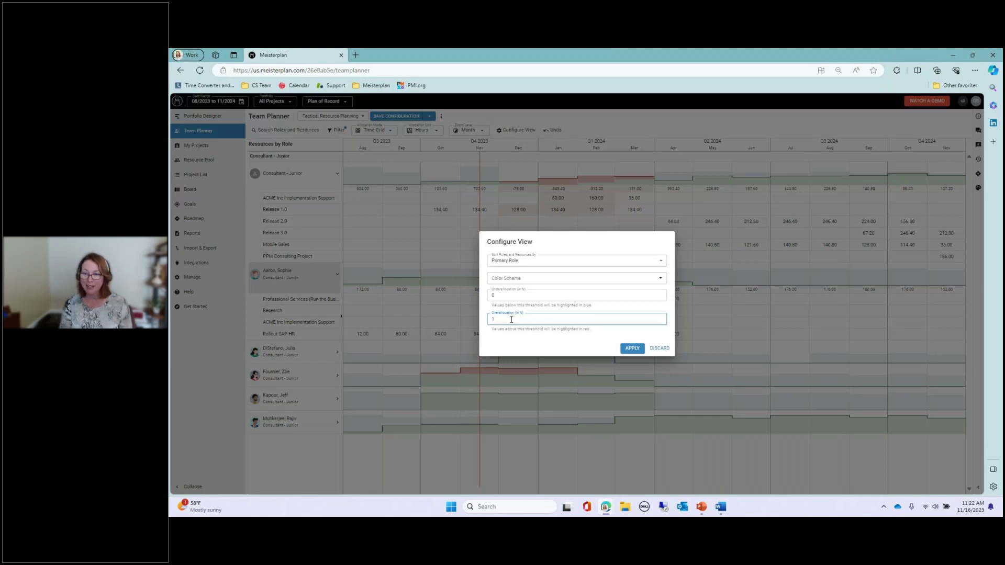
{"action": "type", "text": "0"}
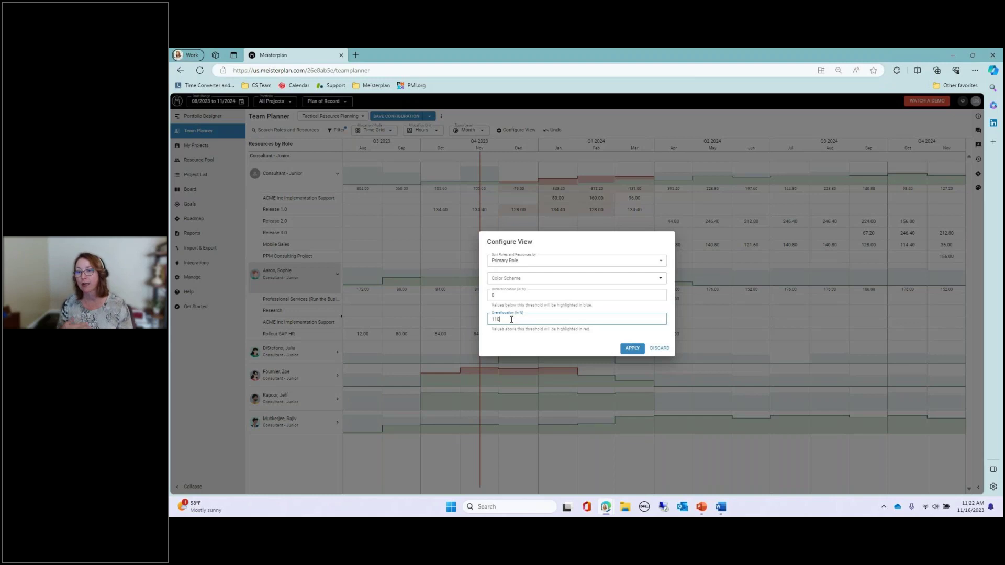
{"action": "left_click", "coordinate": [631, 350]}
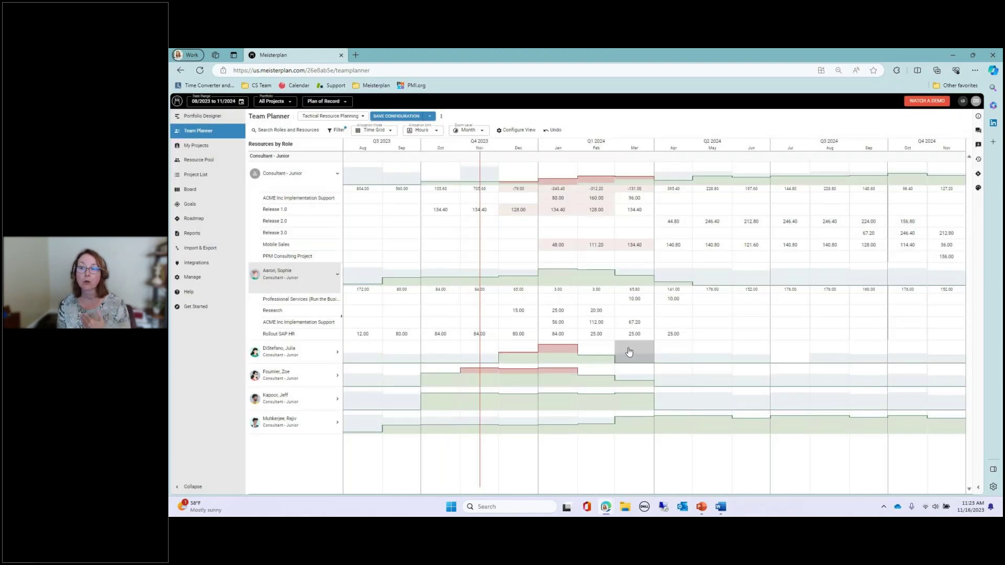
{"action": "mouse_move", "coordinate": [555, 362]}
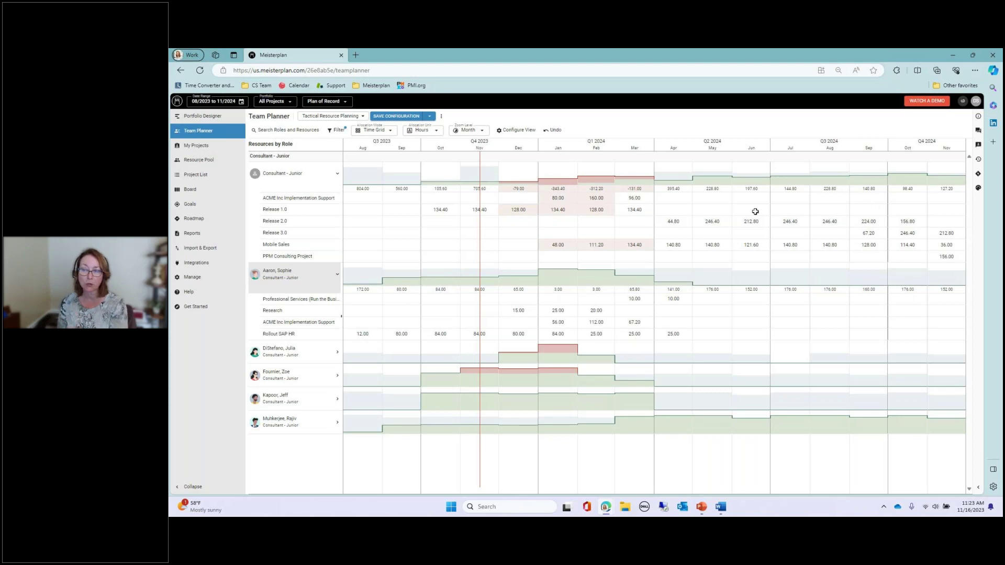
{"action": "left_click", "coordinate": [514, 134]}
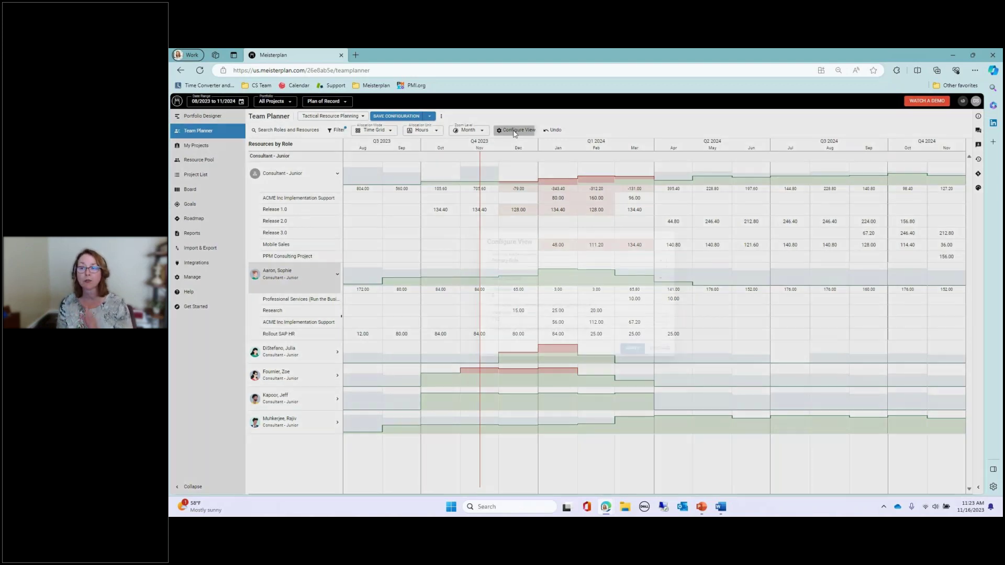
{"action": "left_click", "coordinate": [509, 319]}
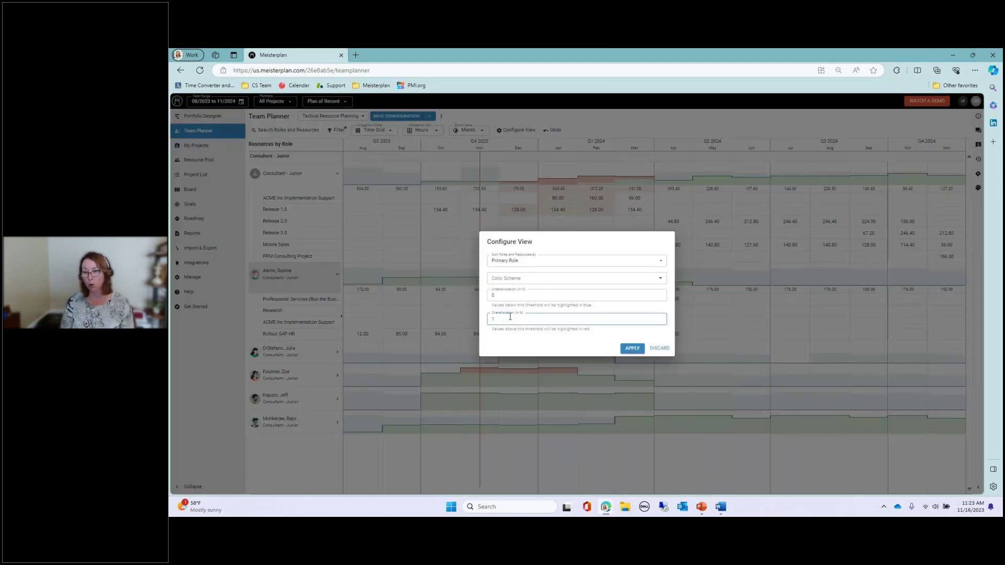
{"action": "key", "text": "BackSpace"}
{"action": "key", "text": "BackSpace"}
{"action": "type", "text": "00"}
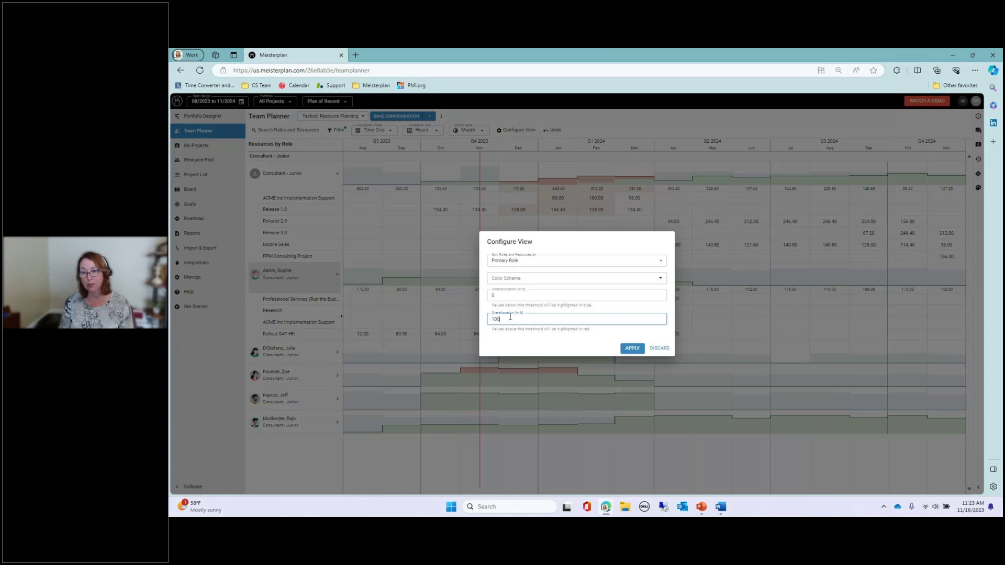
{"action": "left_click", "coordinate": [630, 350]}
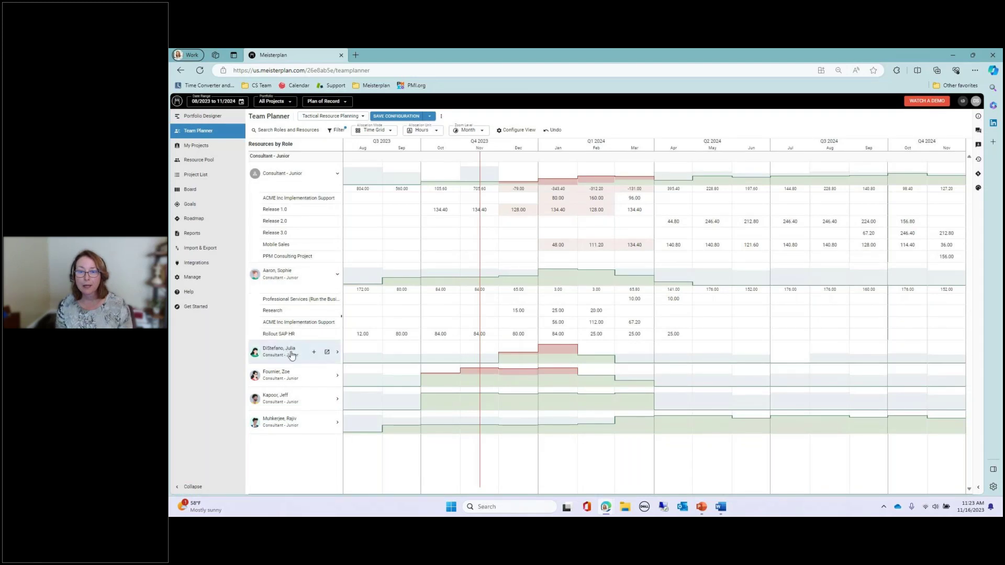
Step: Expand the consultant's Absence and Internal Reorganization Project rows and select the 48.00-hour Mobile Sales January demand
{"action": "left_click", "coordinate": [337, 353]}
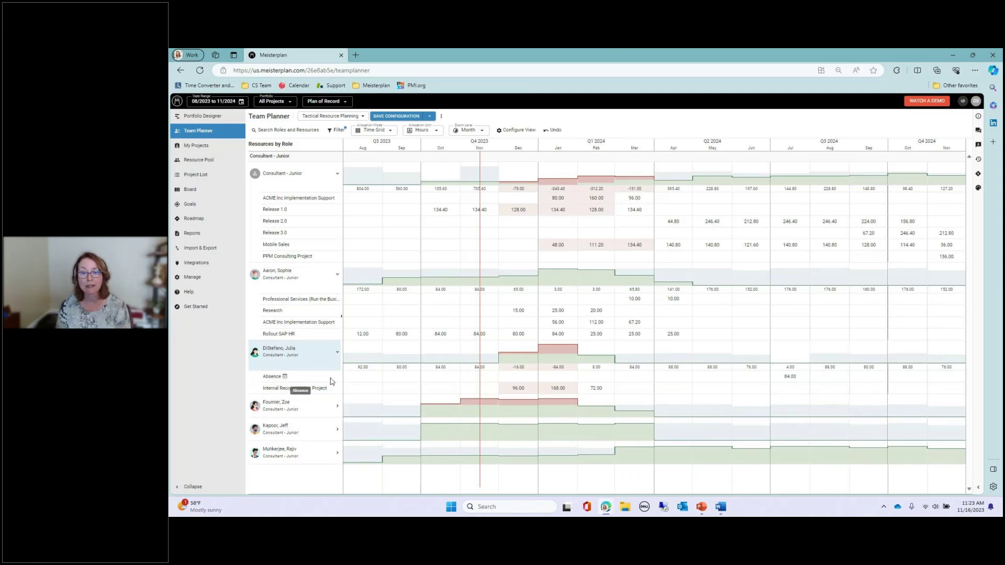
{"action": "left_click", "coordinate": [515, 378]}
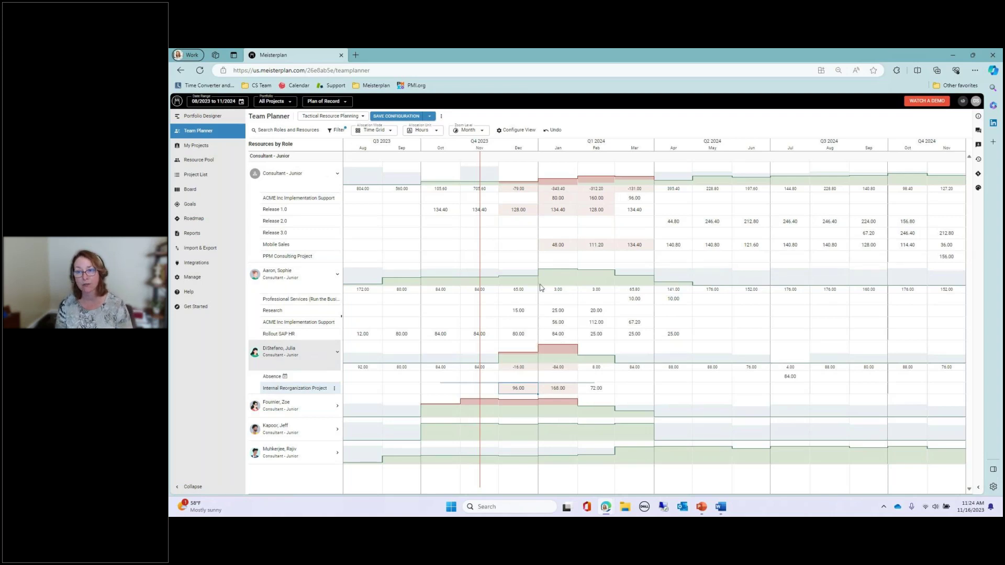
{"action": "left_click", "coordinate": [543, 243]}
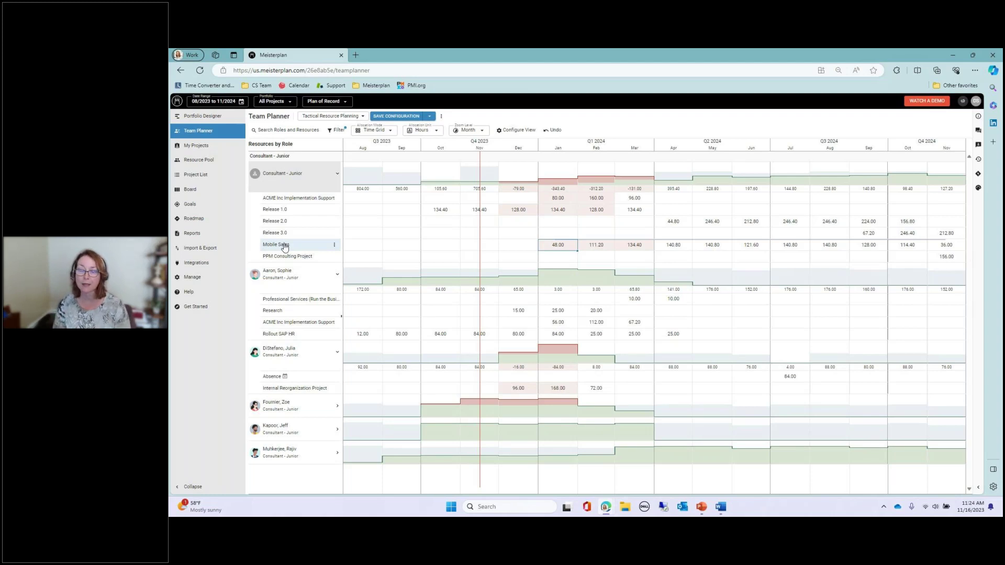
Step: Staff the Mobile Sales role demand by fully allocating three consultants, leaving 27.20 hours unstaffed
{"action": "left_click", "coordinate": [334, 246]}
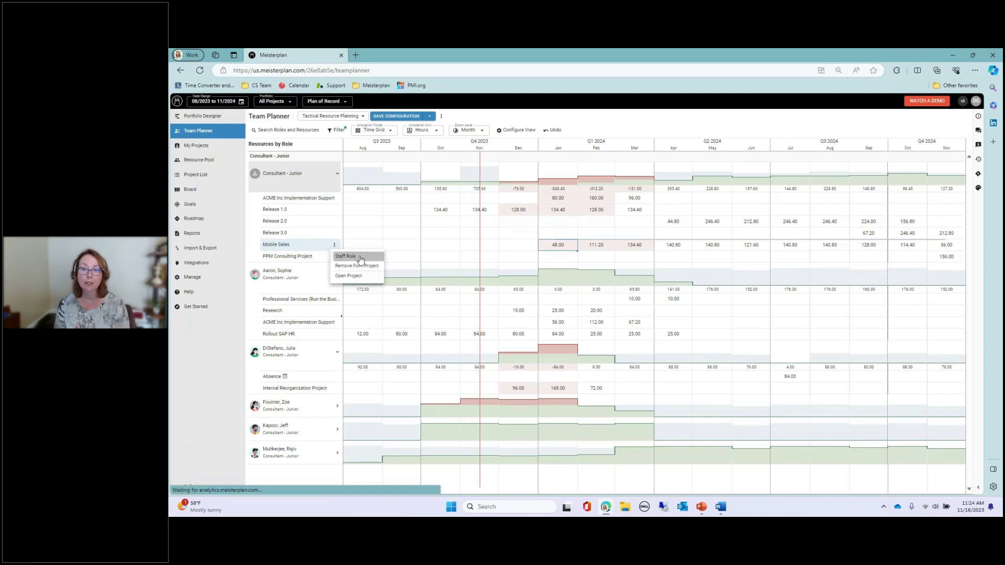
{"action": "left_click", "coordinate": [350, 257]}
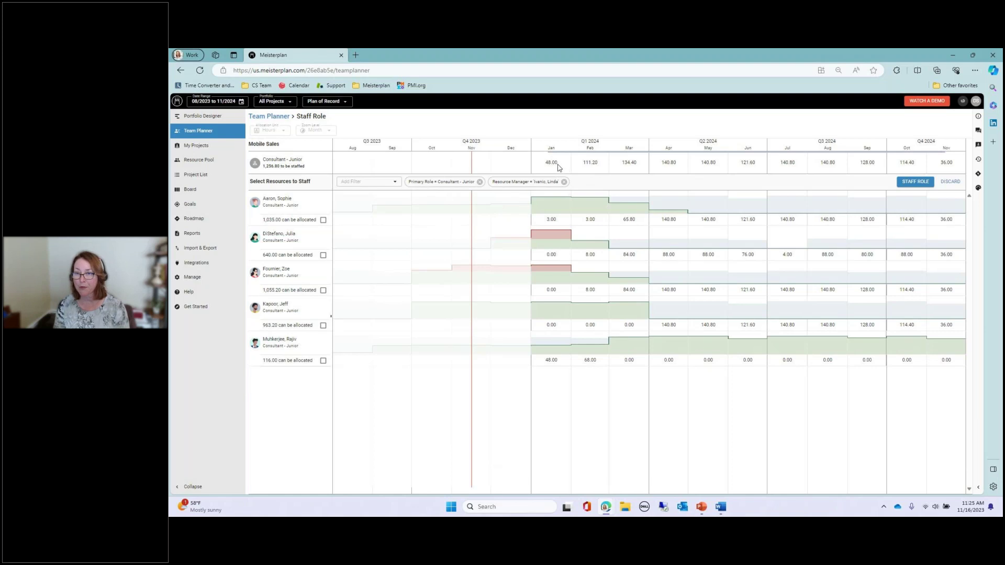
{"action": "left_click", "coordinate": [553, 327]}
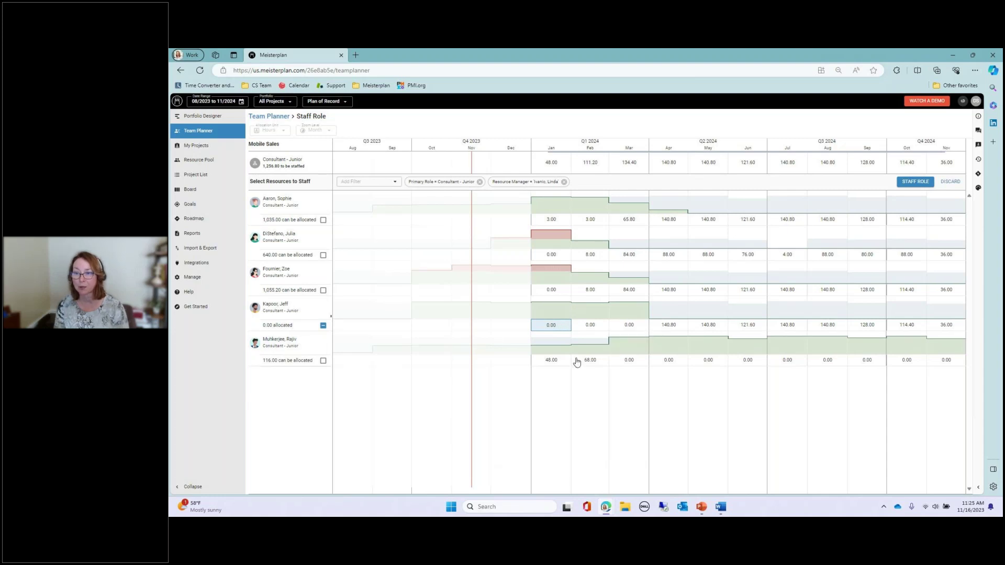
{"action": "left_click", "coordinate": [553, 361]}
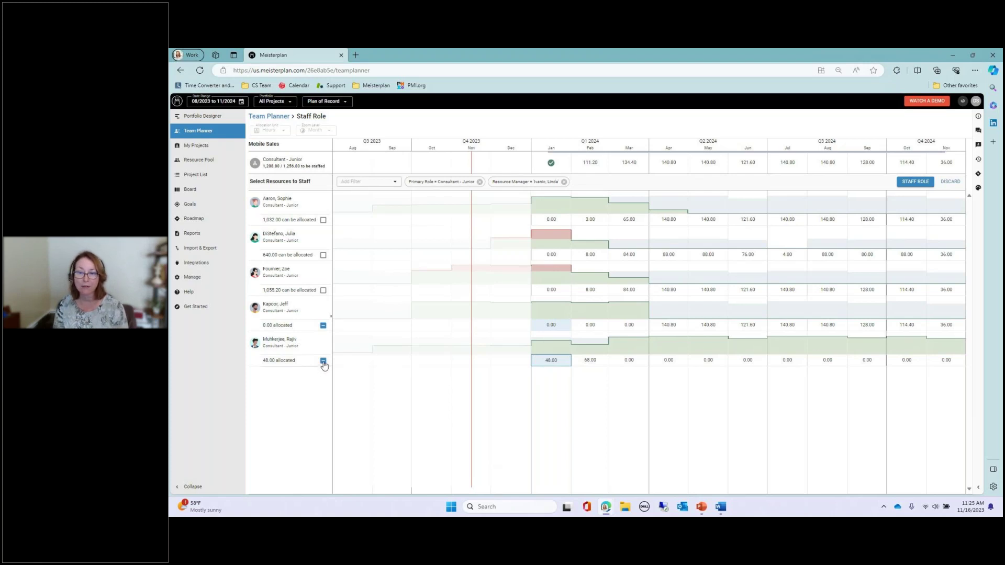
{"action": "left_click", "coordinate": [323, 361]}
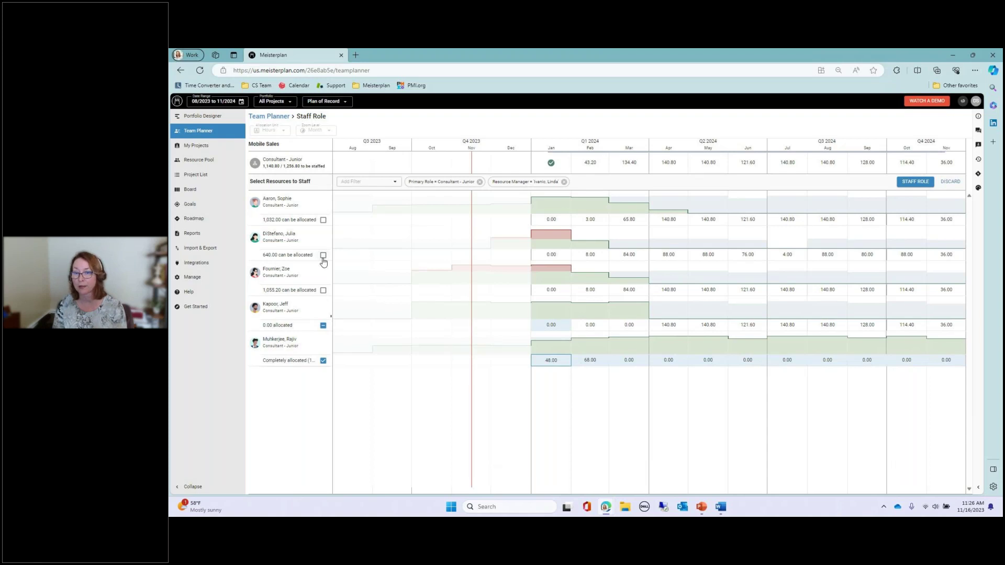
{"action": "left_click", "coordinate": [322, 256]}
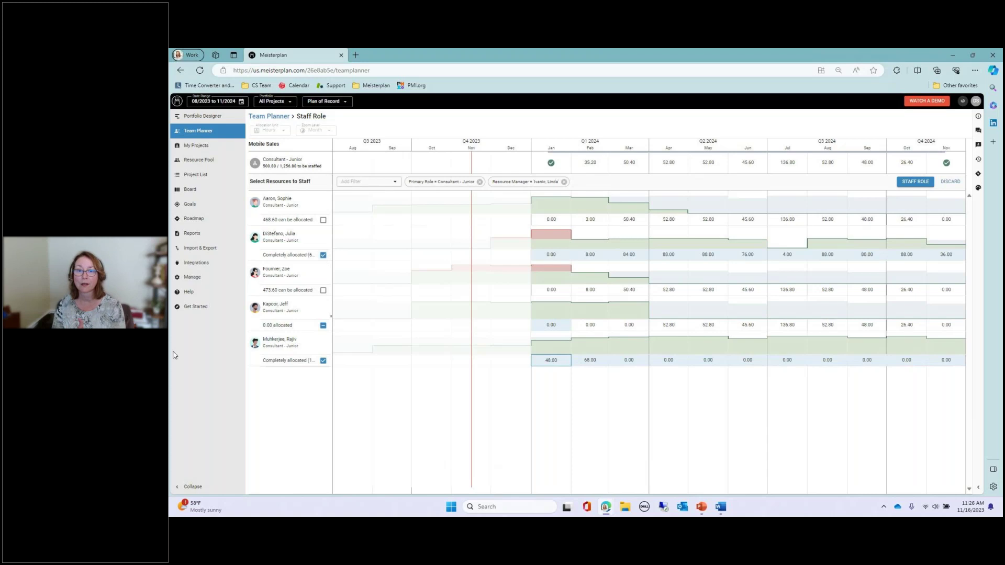
{"action": "left_click", "coordinate": [322, 291]}
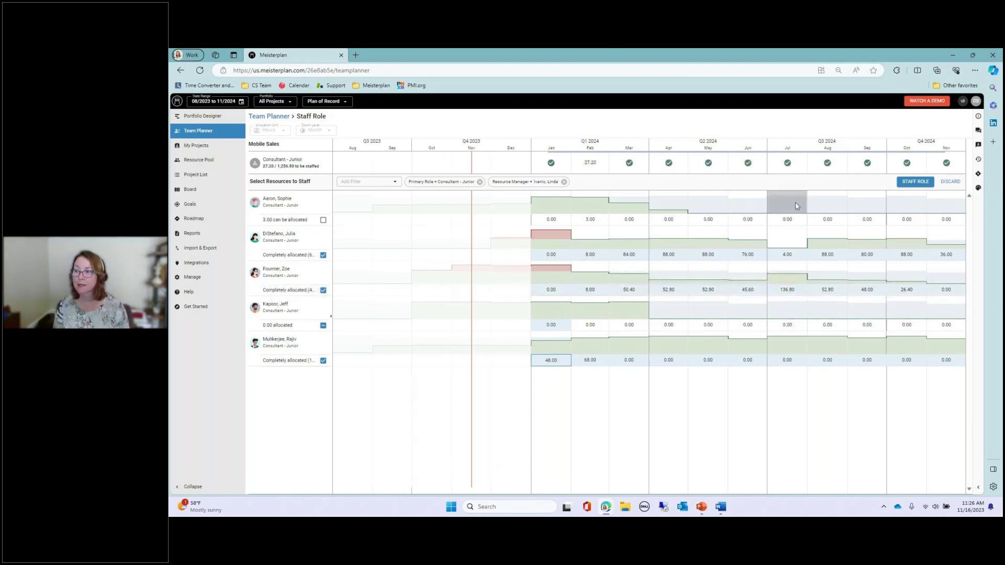
{"action": "left_click", "coordinate": [925, 183]}
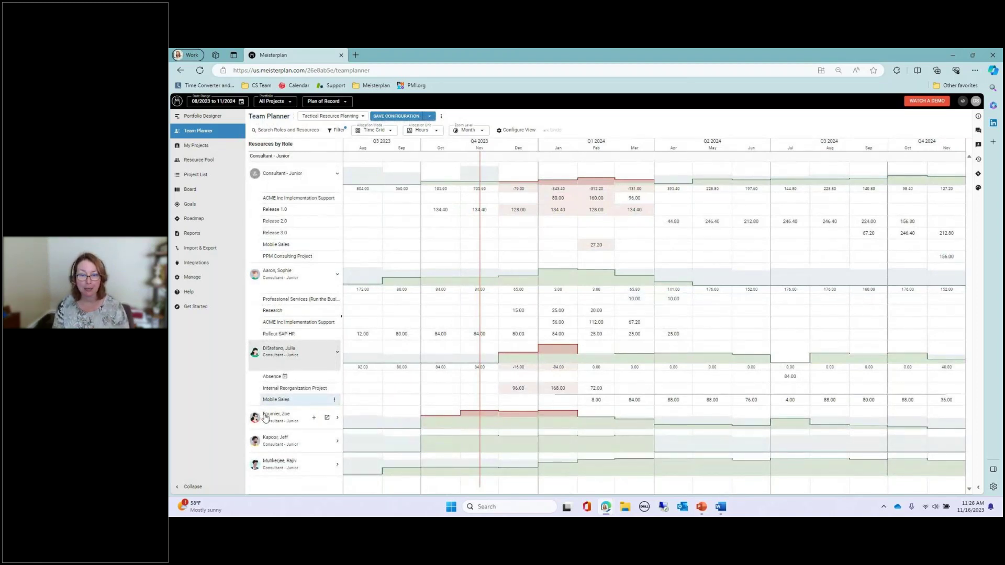
Step: Unstaff the consultant's Mobile Sales allocation, returning hours like April's 88.00 to the role demand
{"action": "left_click_drag", "start_coordinate": [325, 392], "coordinate": [267, 402]}
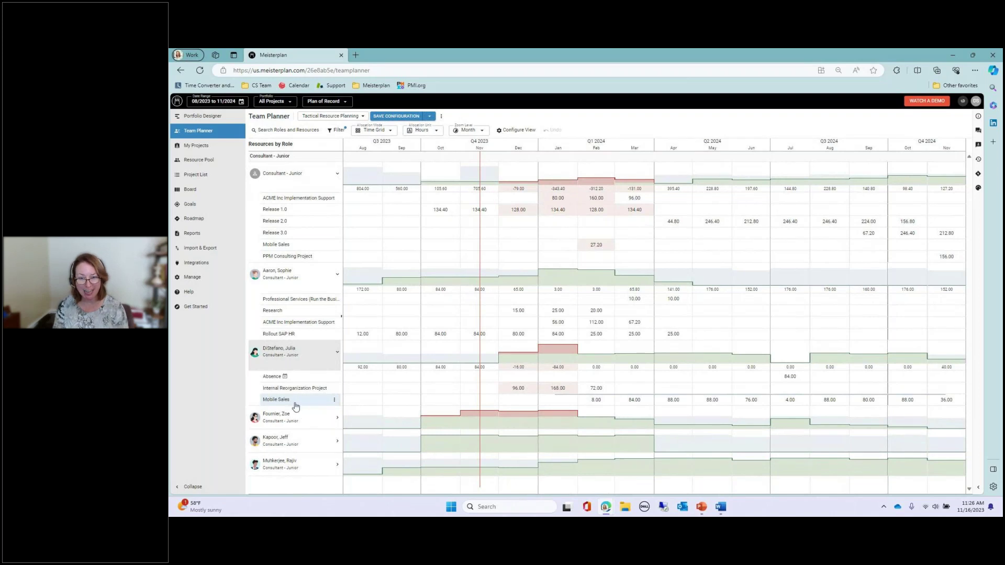
{"action": "left_click", "coordinate": [336, 401]}
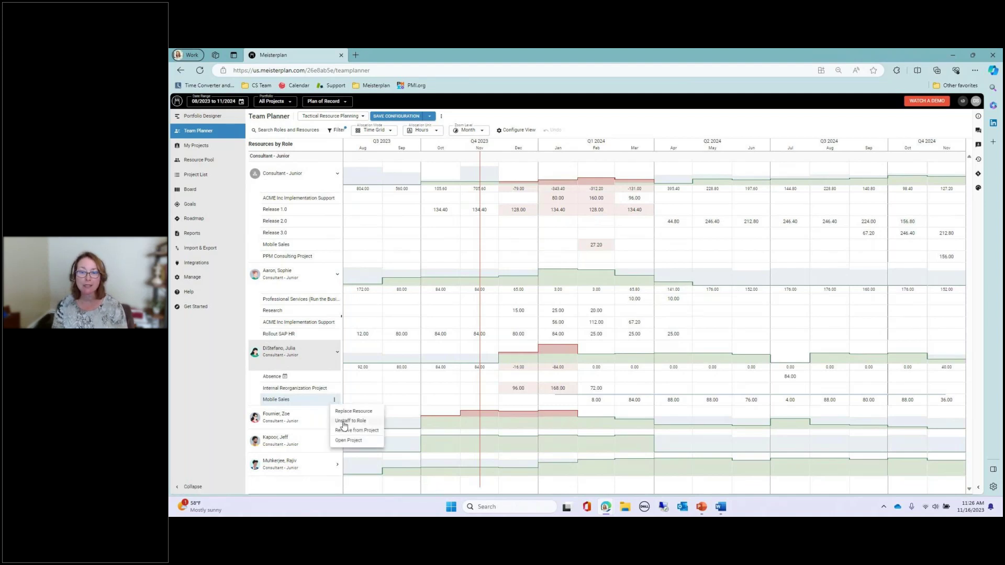
{"action": "left_click", "coordinate": [343, 421]}
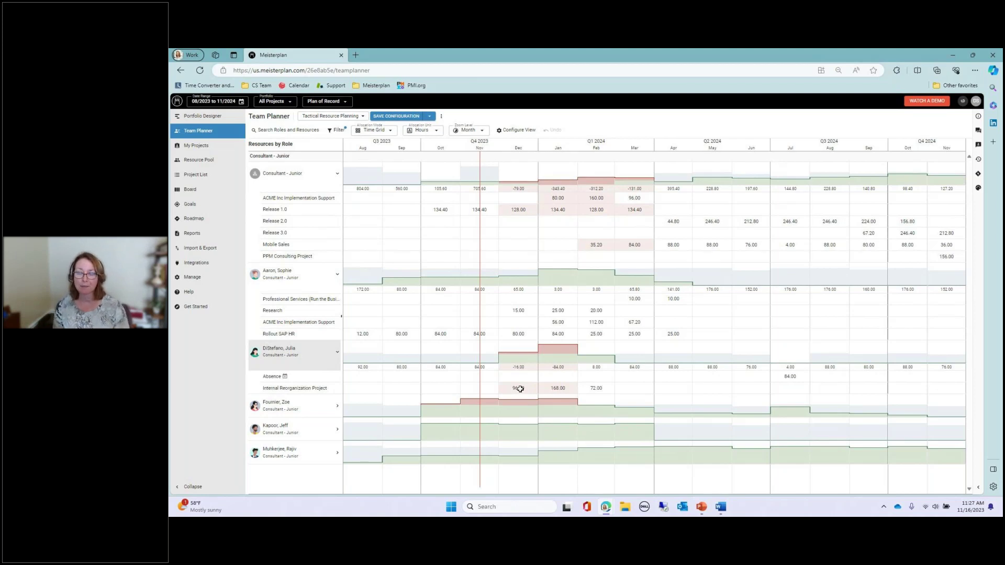
Step: Replace the consultant on the Internal Reorganization Project allocation with another junior consultant found by name
{"action": "left_click", "coordinate": [520, 388]}
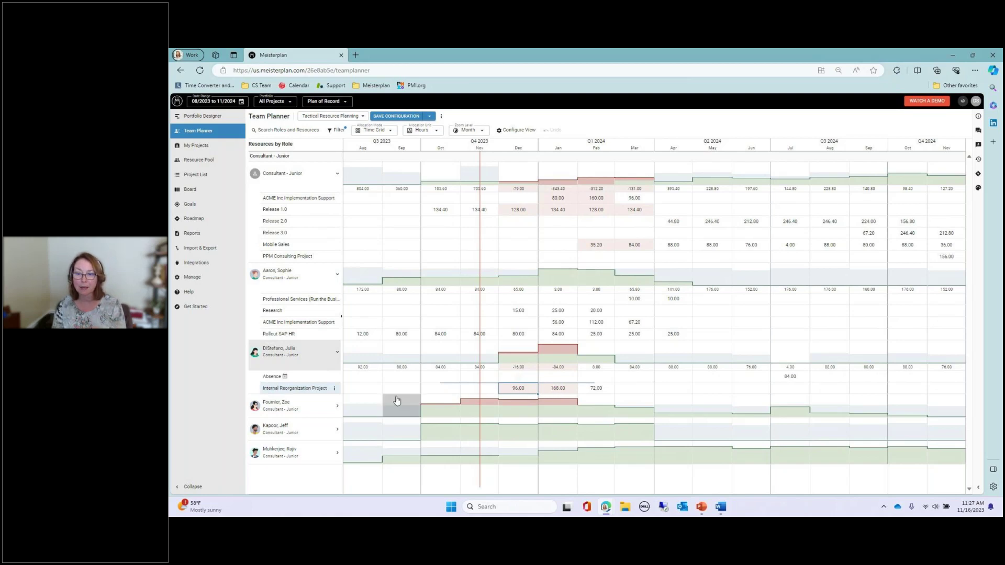
{"action": "mouse_move", "coordinate": [327, 406]}
{"action": "mouse_move", "coordinate": [532, 406]}
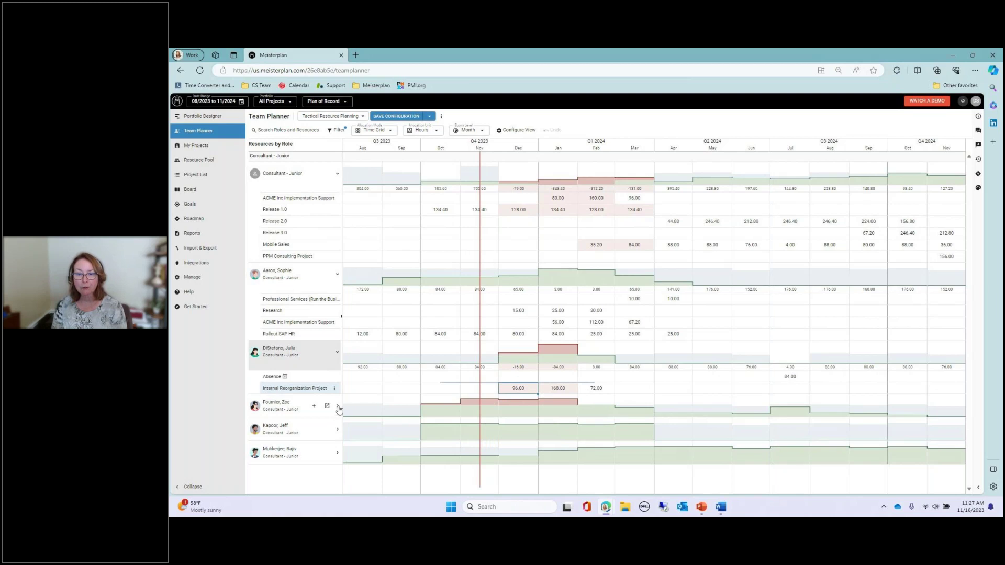
{"action": "left_click", "coordinate": [333, 388]}
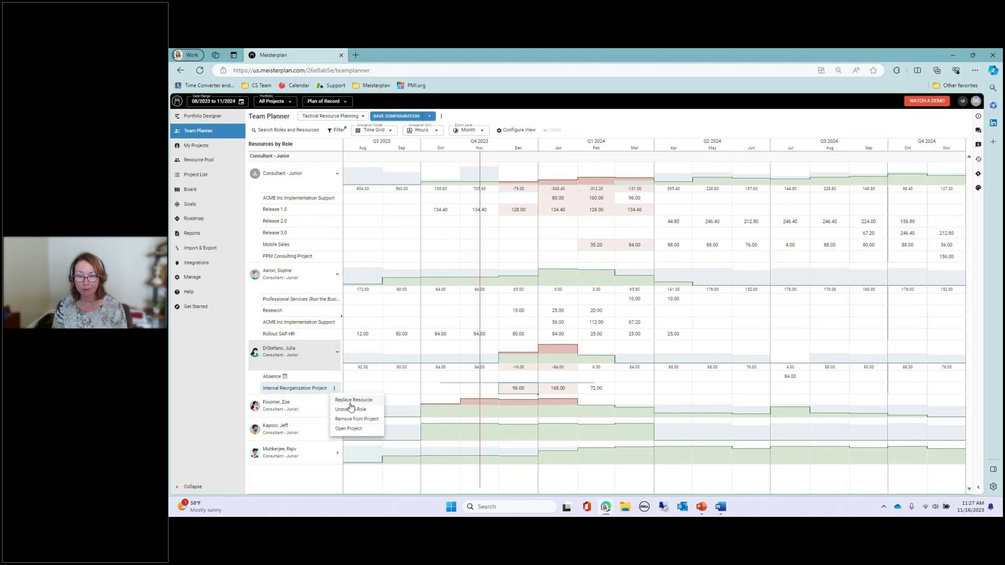
{"action": "left_click", "coordinate": [352, 400]}
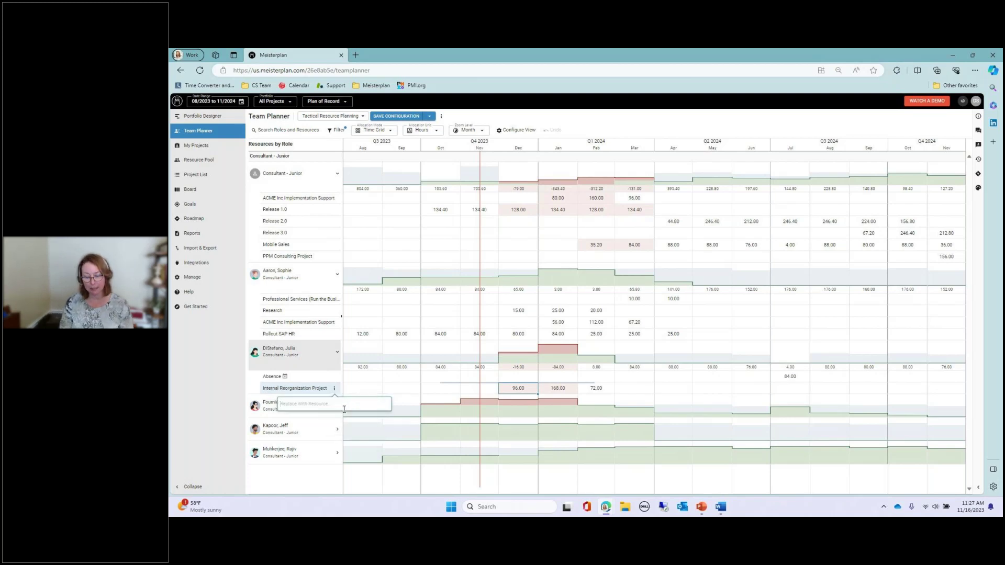
{"action": "type", "text": "jeff"}
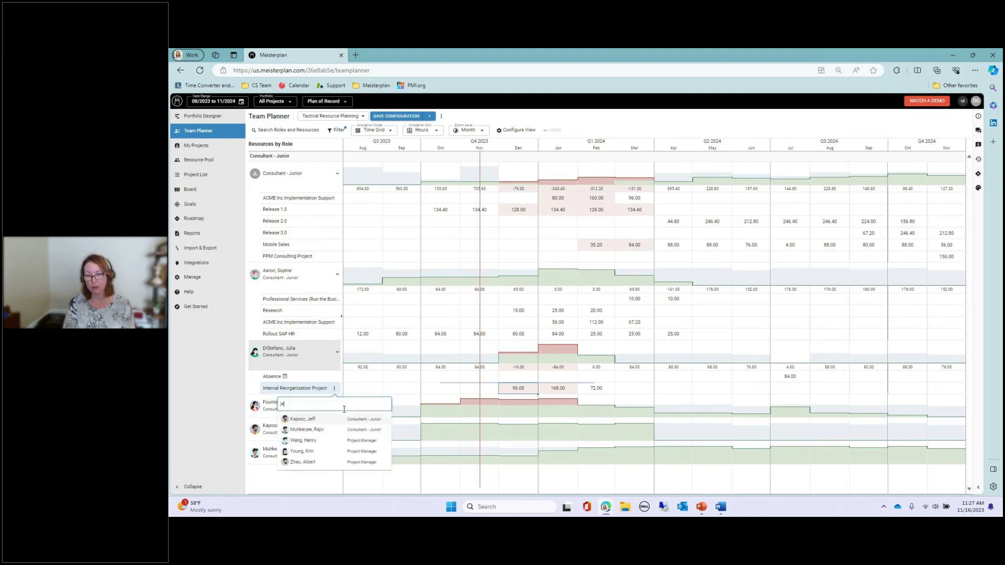
{"action": "left_click", "coordinate": [317, 419]}
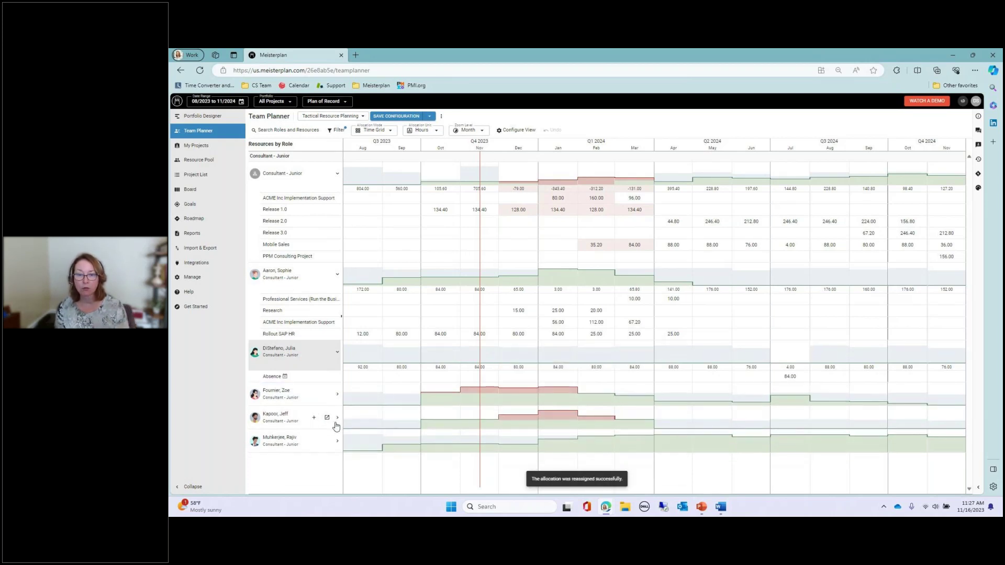
Step: Expand the new consultant's allocations and add ACME Inc Implementation Support via an 'acme in' search
{"action": "left_click", "coordinate": [337, 418]}
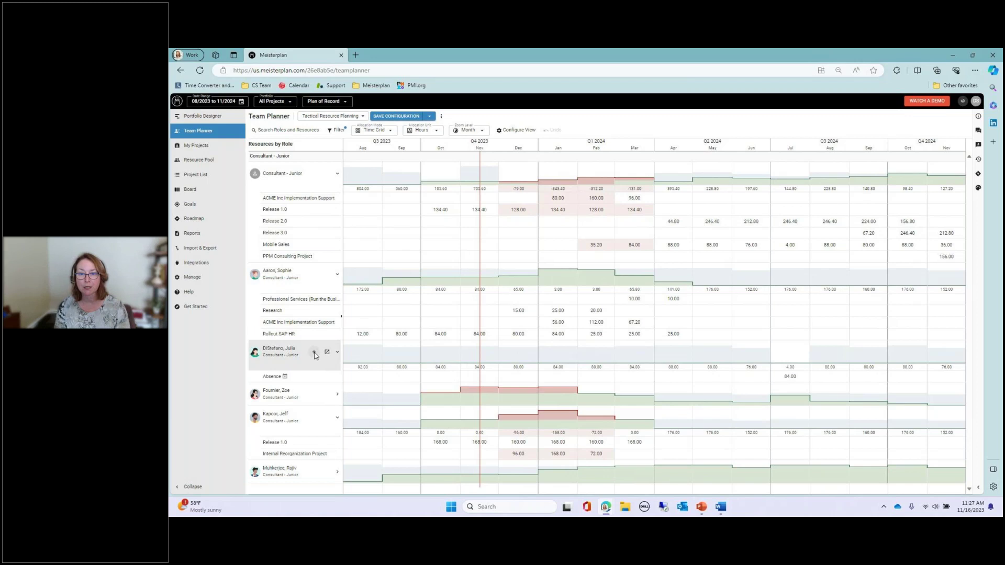
{"action": "left_click", "coordinate": [312, 356]}
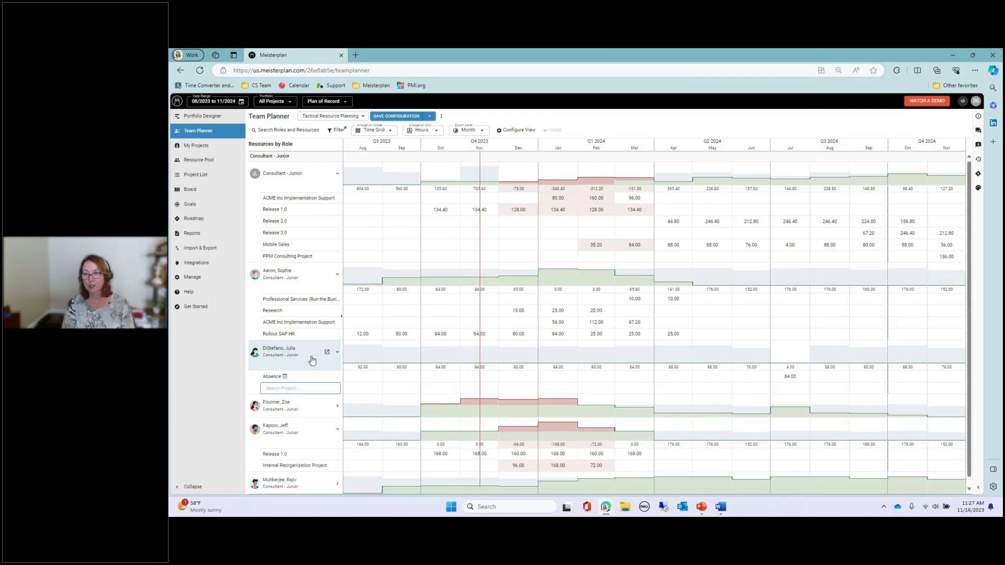
{"action": "type", "text": "acme in"}
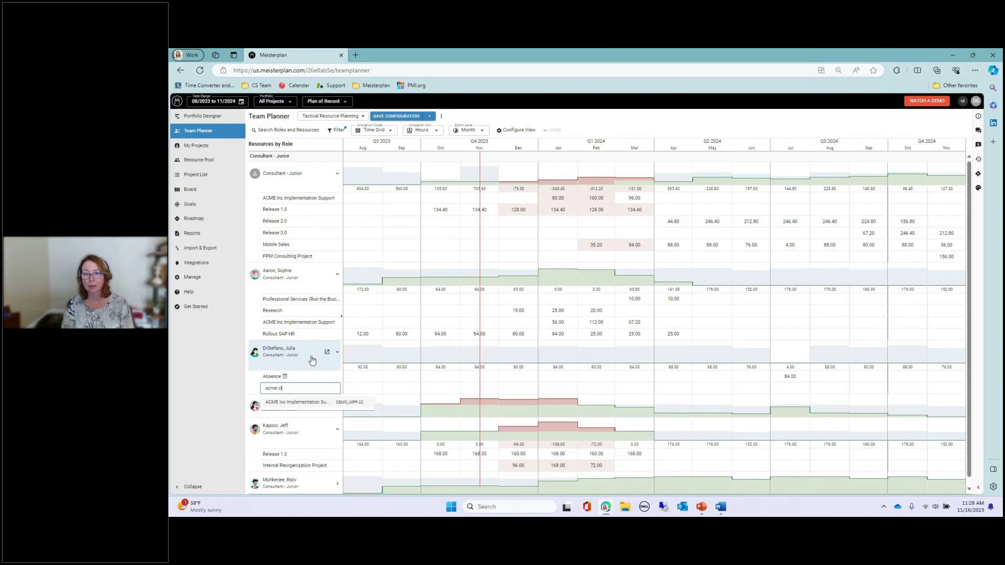
{"action": "left_click", "coordinate": [299, 403]}
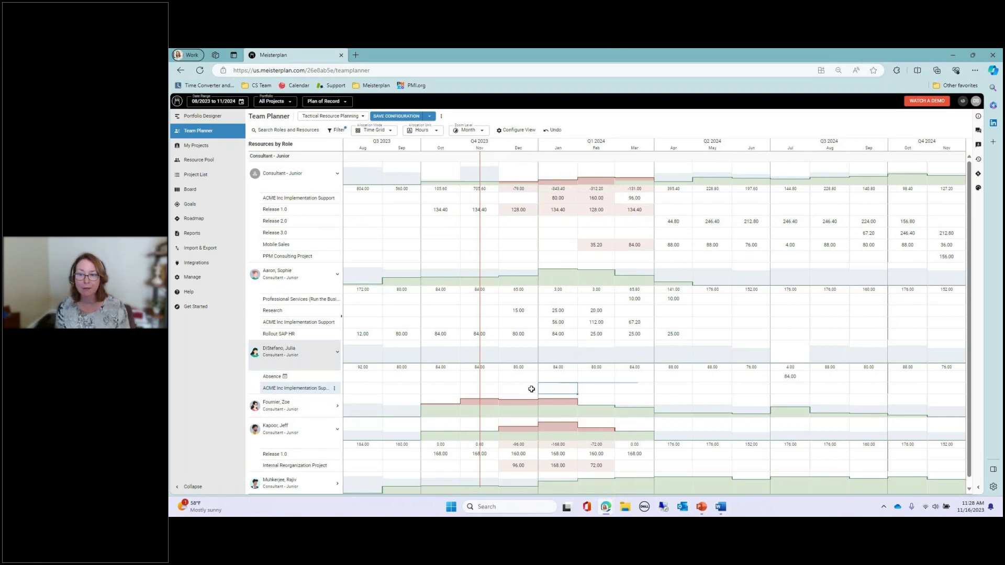
Step: Bring up the allocation options for the ACME row's February cell
{"action": "left_click", "coordinate": [584, 387]}
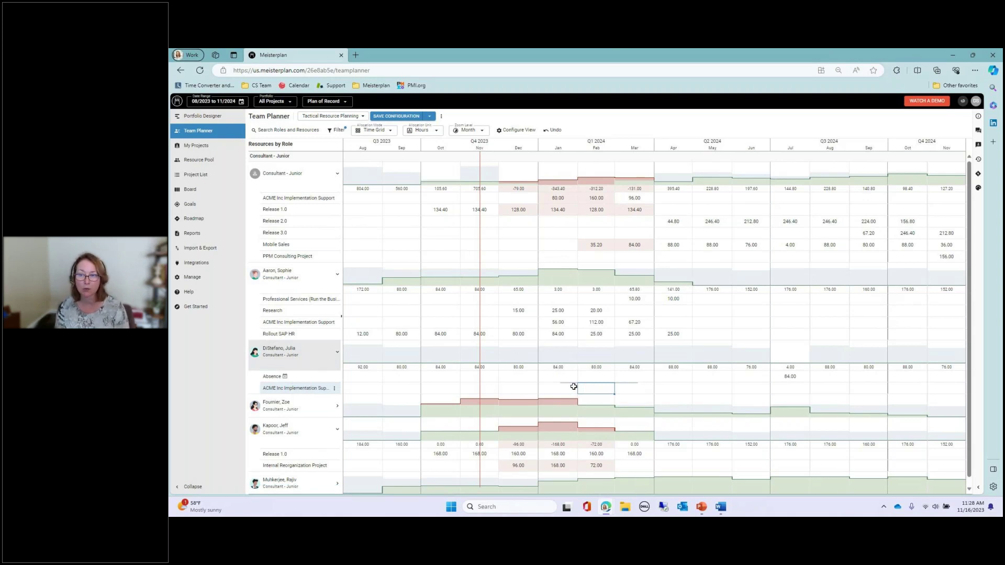
{"action": "mouse_move", "coordinate": [596, 384]}
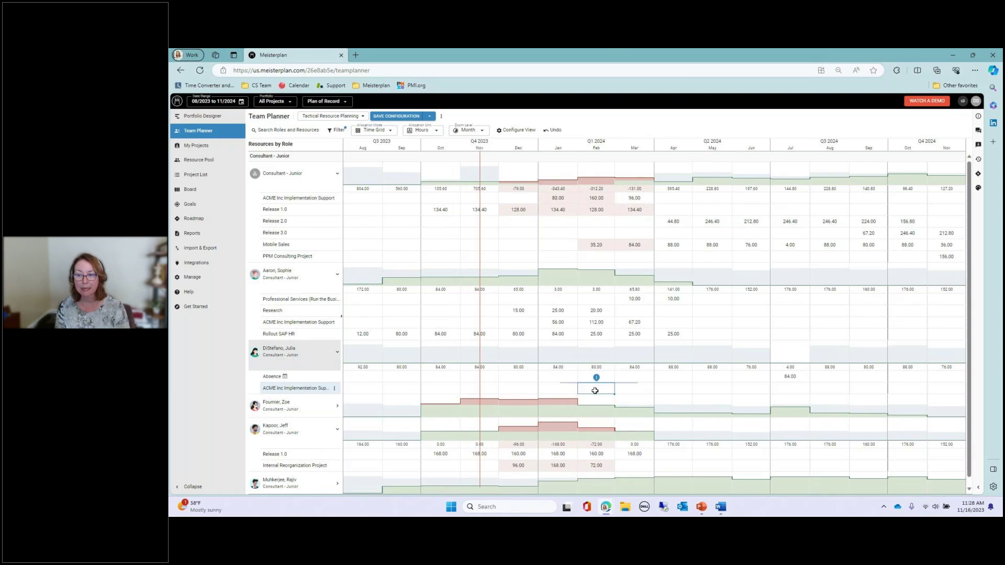
{"action": "left_click", "coordinate": [596, 379]}
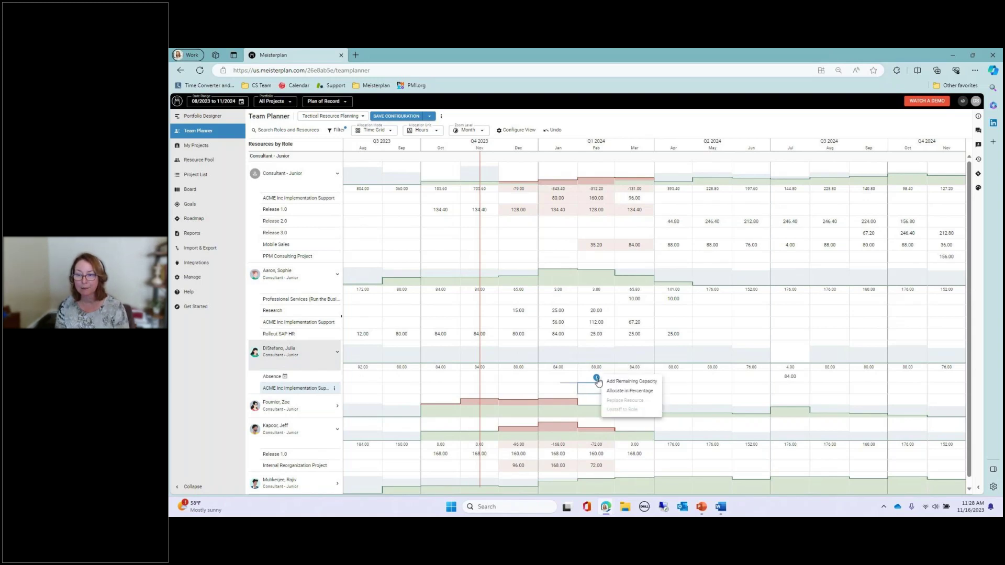
Step: Fill February with the remaining 80.00 hours and allocate March at 40% (33.60 hours)
{"action": "left_click", "coordinate": [624, 382]}
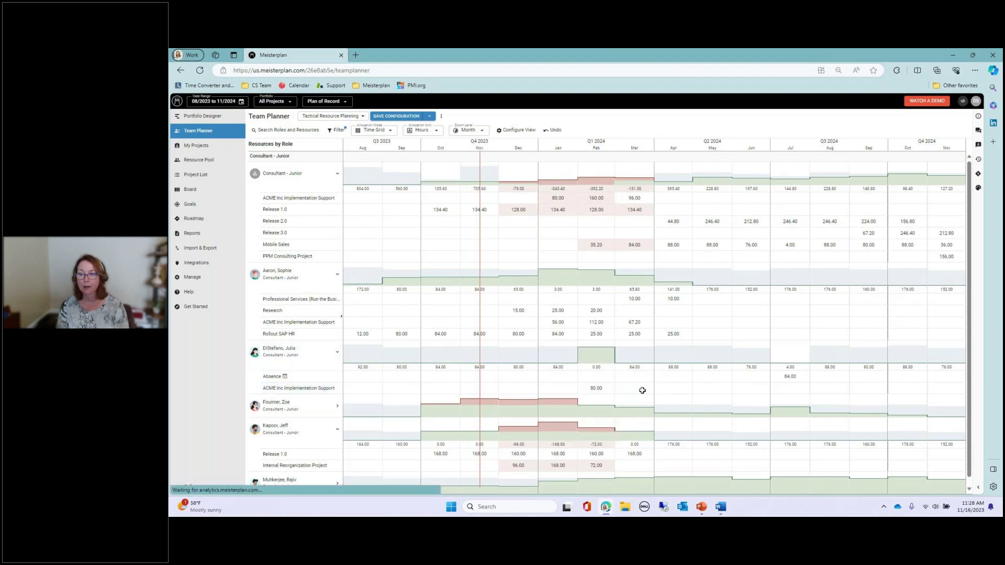
{"action": "left_click", "coordinate": [634, 378]}
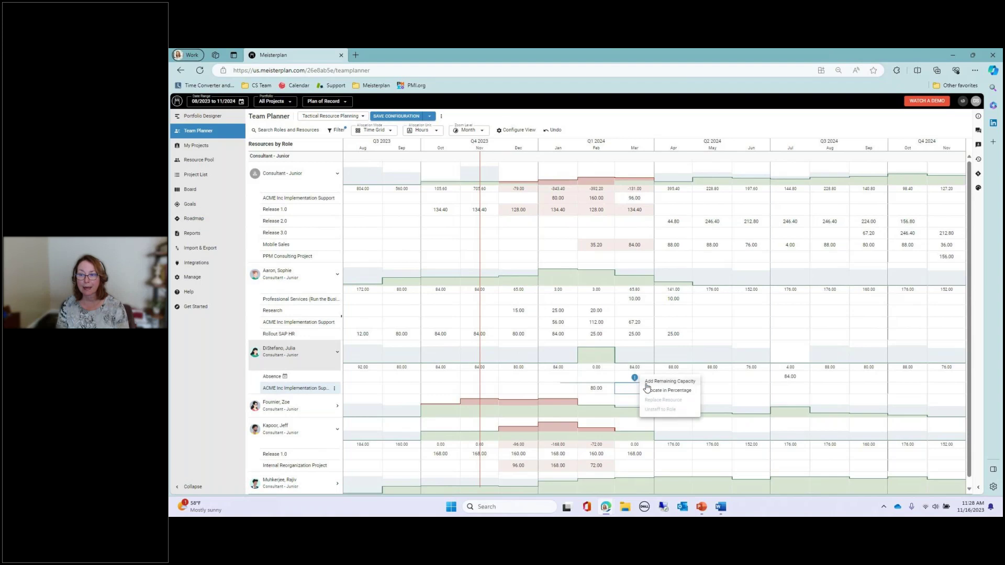
{"action": "left_click", "coordinate": [651, 390]}
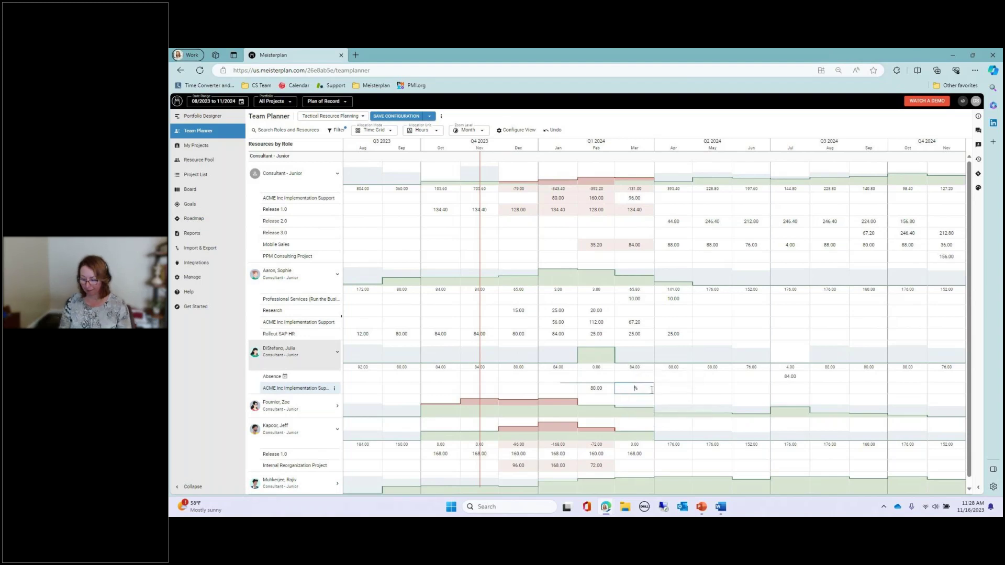
{"action": "type", "text": "40"}
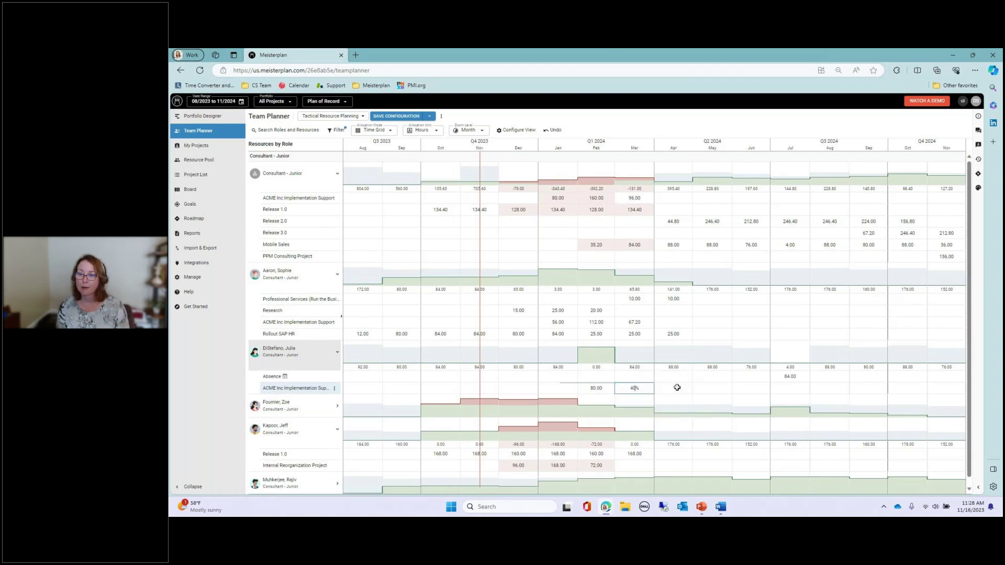
{"action": "left_click", "coordinate": [677, 387]}
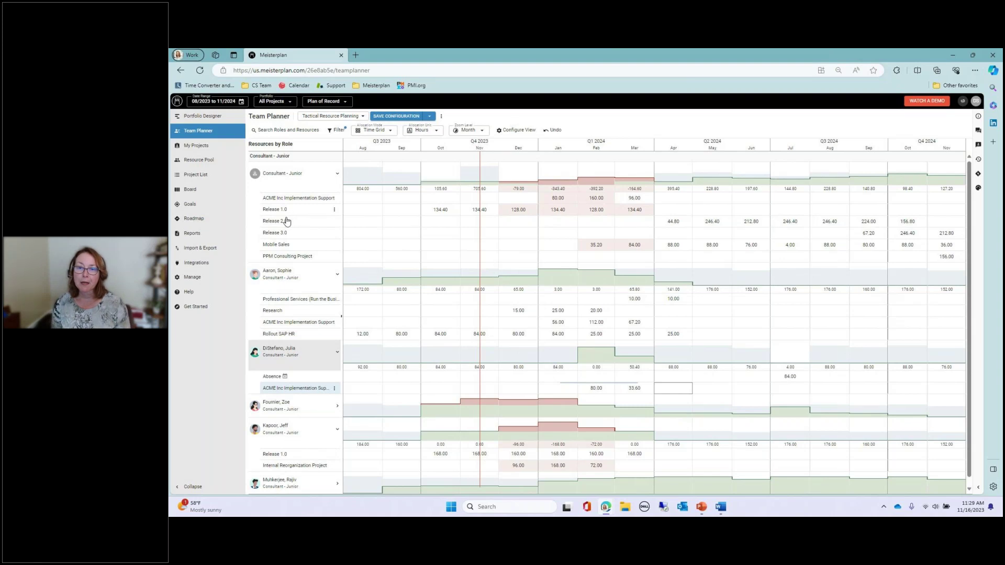
Step: Select Mobile Sales under Consultant - Junior and open its Allocation Comments box
{"action": "left_click", "coordinate": [278, 233]}
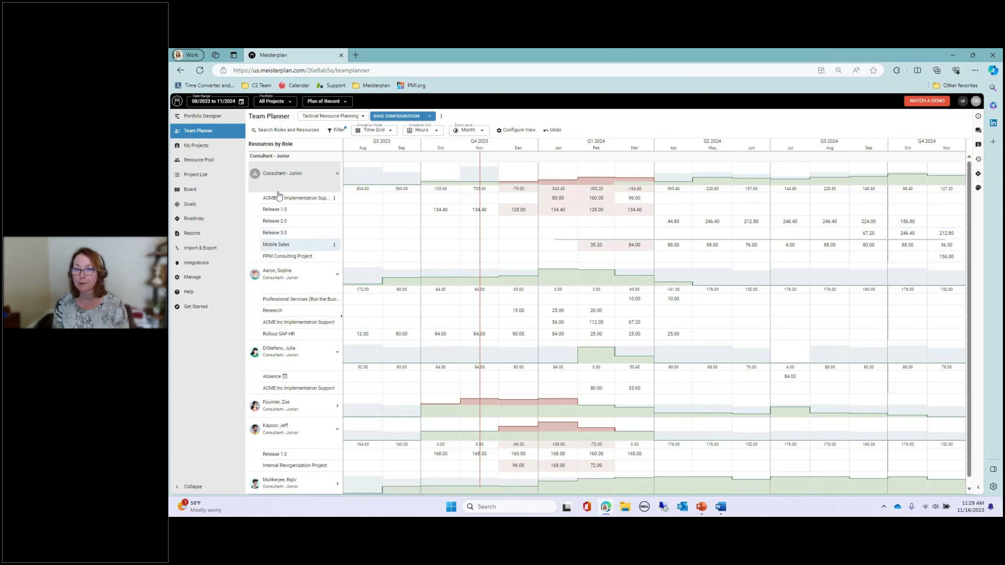
{"action": "left_click", "coordinate": [978, 145]}
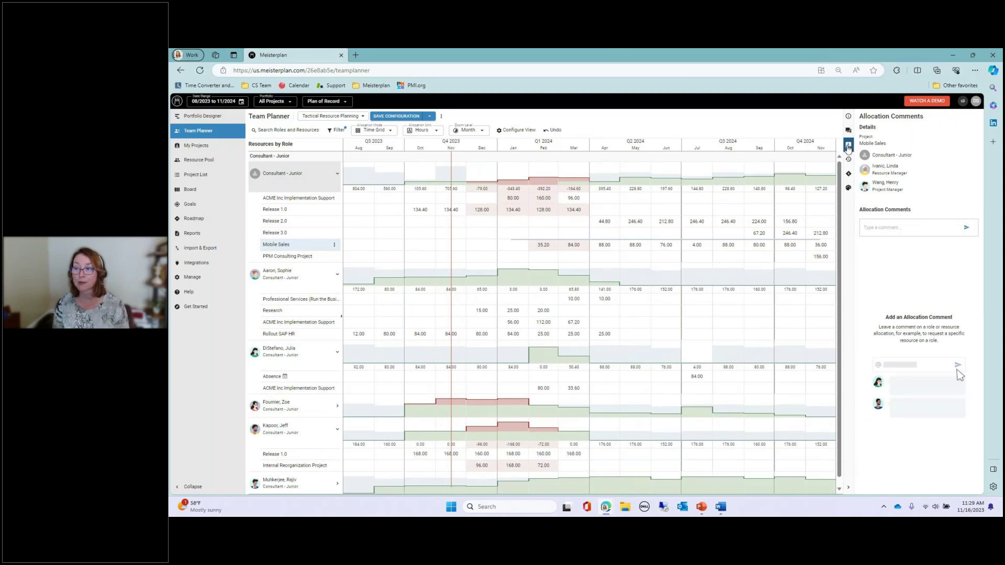
{"action": "left_click", "coordinate": [886, 227]}
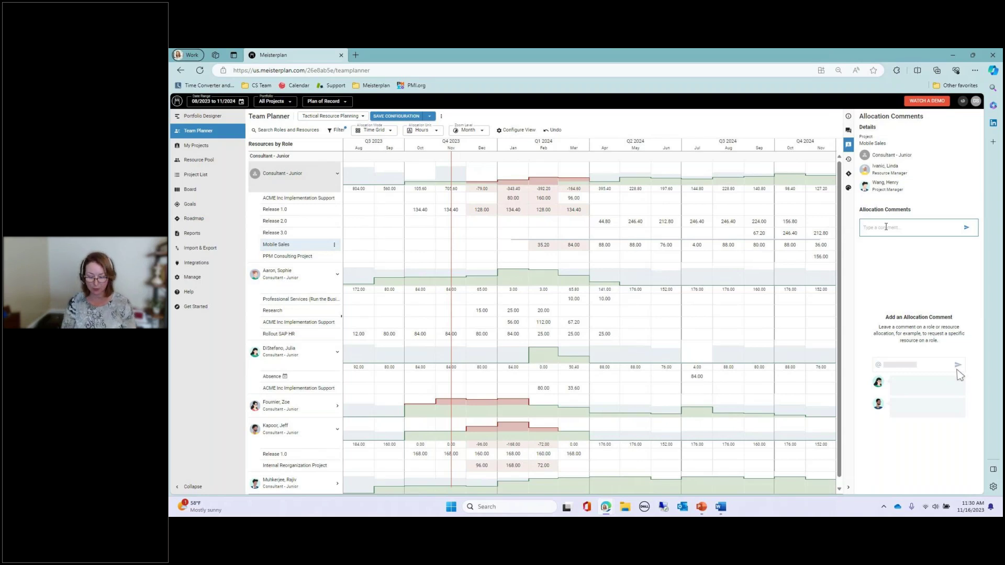
Step: Post a 'Can we…' comment on Mobile Sales requesting a specific junior consultant
{"action": "type", "text": "Can we have julia"}
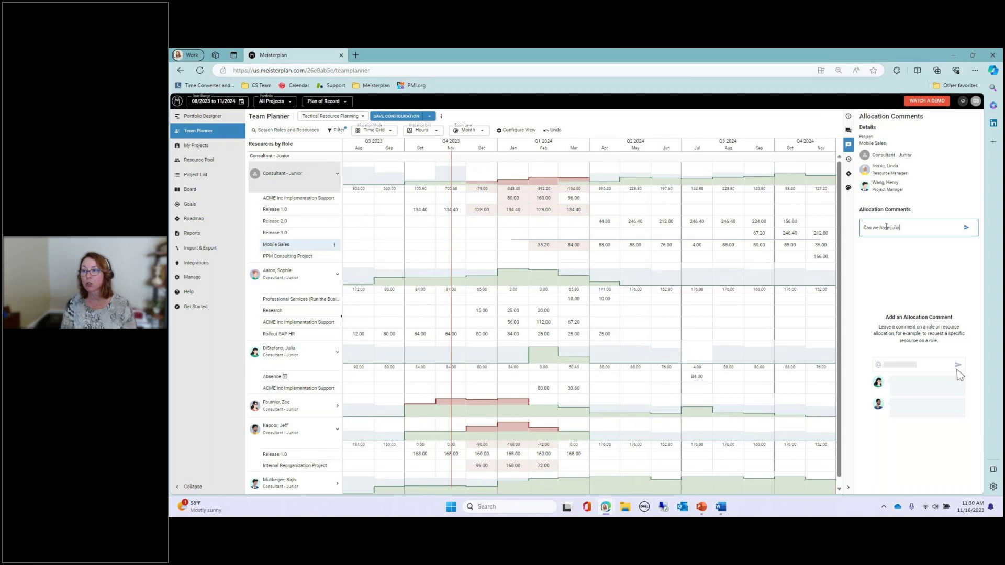
{"action": "left_click", "coordinate": [966, 227]}
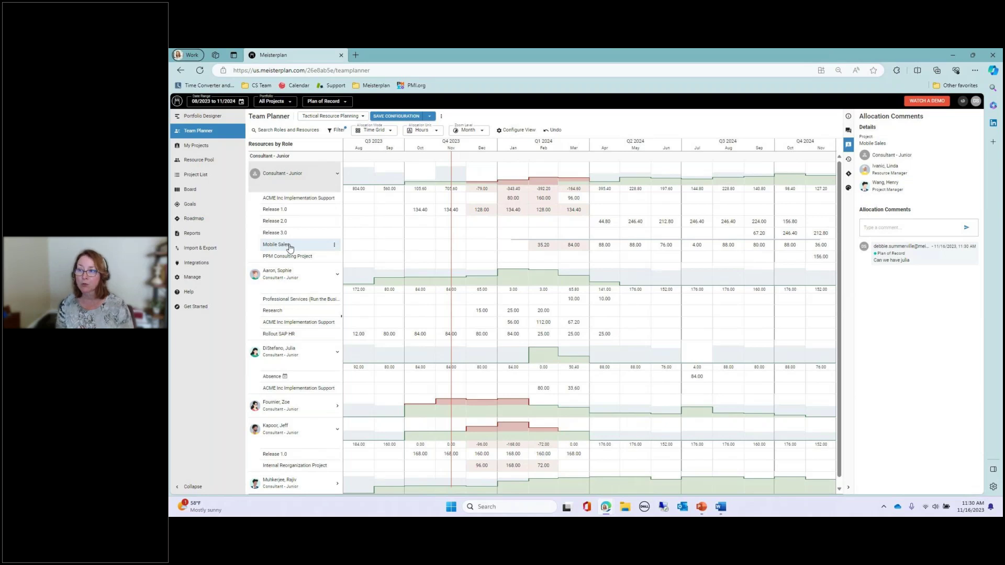
{"action": "left_click", "coordinate": [901, 226]}
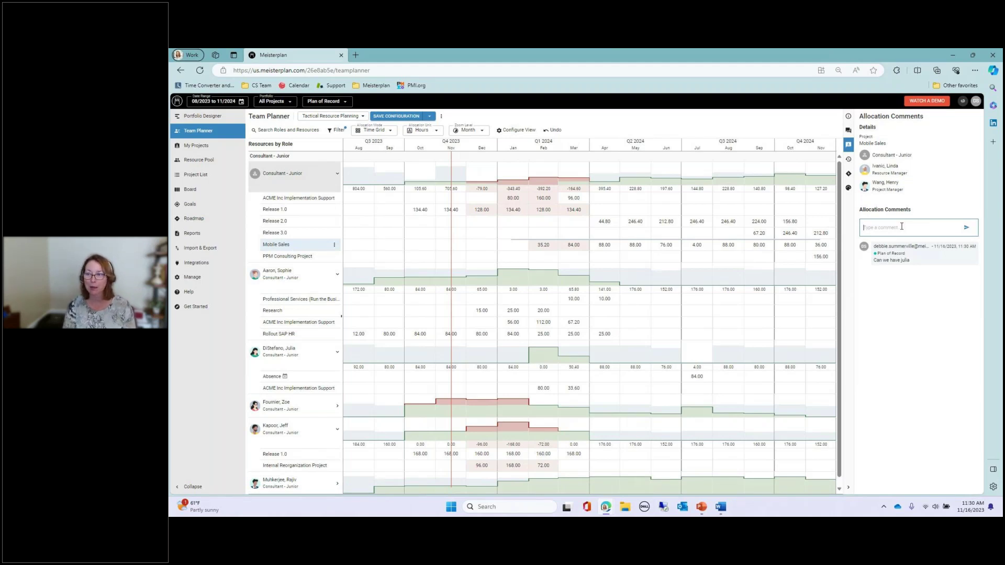
Step: Post a 'Skill Java' comment on Mobile Sales, then delete it after confirming
{"action": "type", "text": "Sh"}
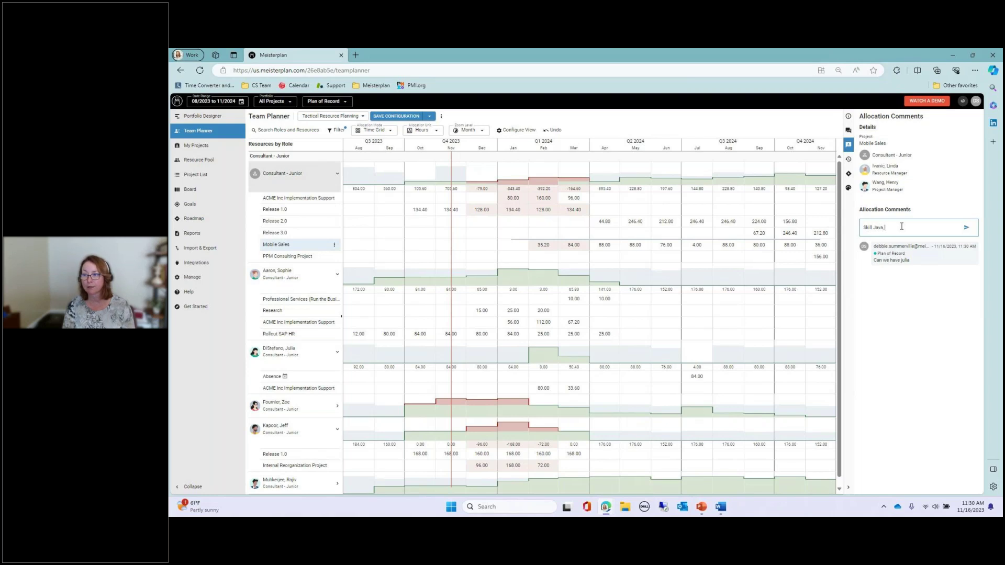
{"action": "type", "text": "ah"}
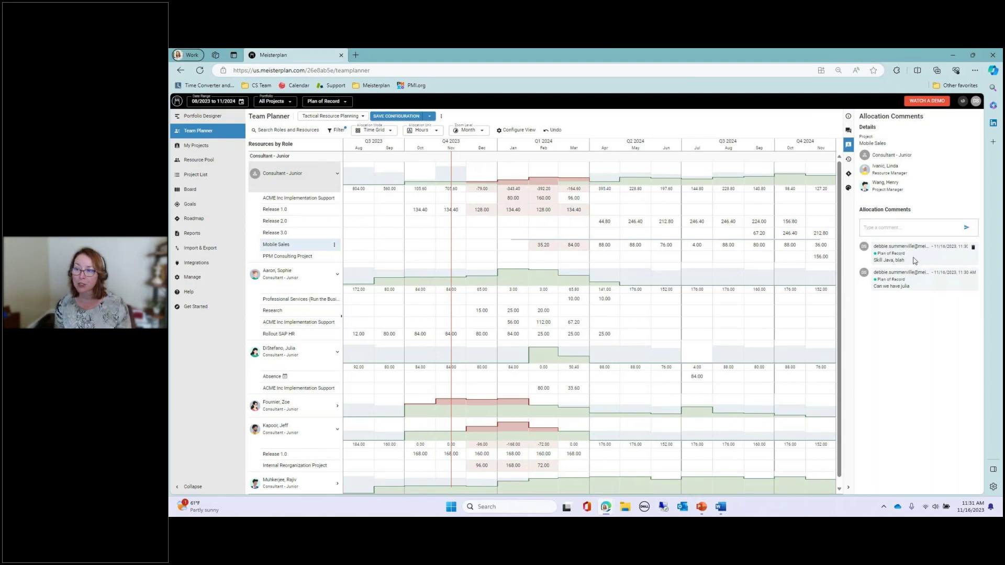
{"action": "left_click", "coordinate": [973, 248]}
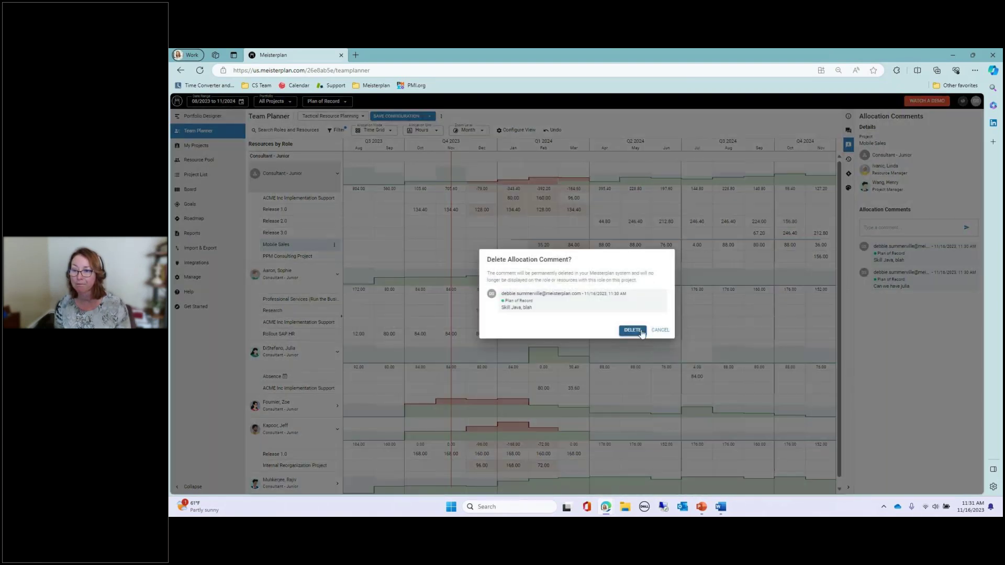
{"action": "left_click", "coordinate": [640, 331]}
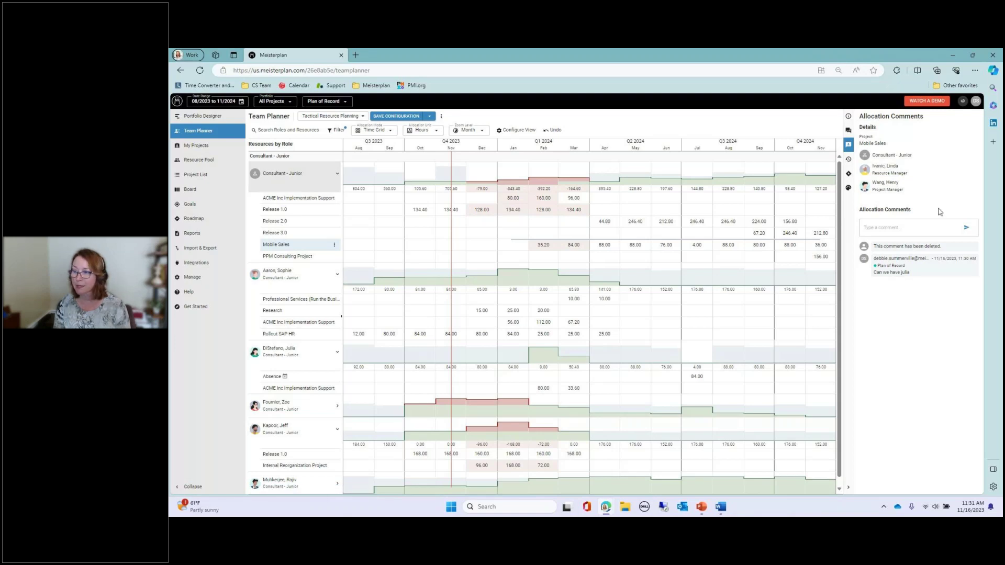
{"action": "left_click", "coordinate": [890, 227]}
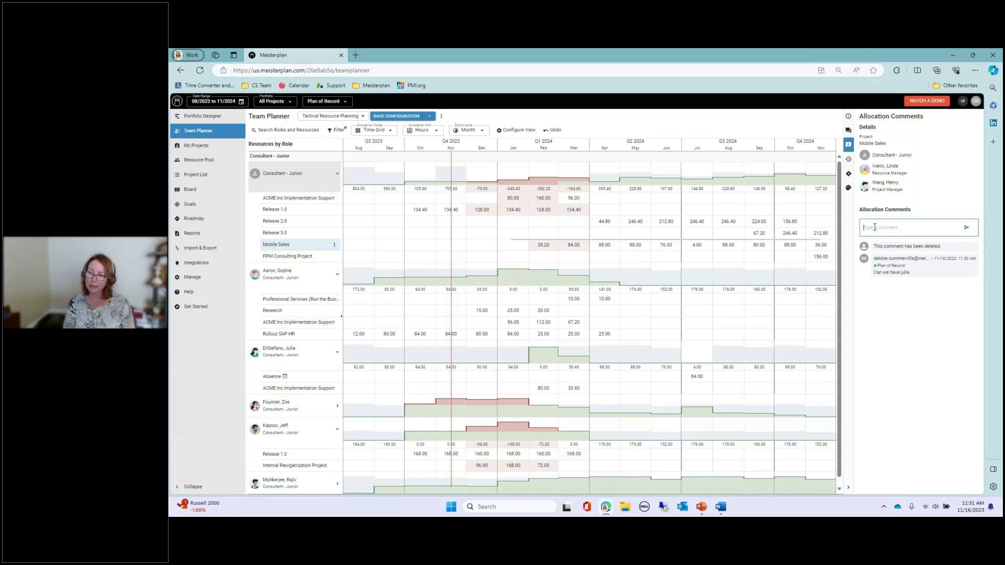
Step: Draft an unsent 'Assigned … @' mention comment, then bring up the account menu
{"action": "type", "text": "Assigned Juli"}
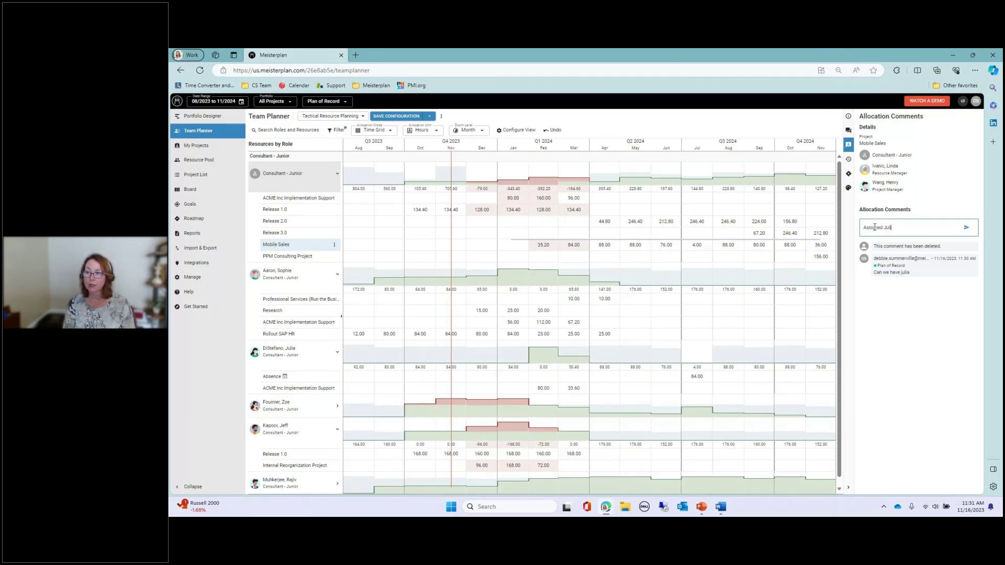
{"action": "type", "text": "a @"}
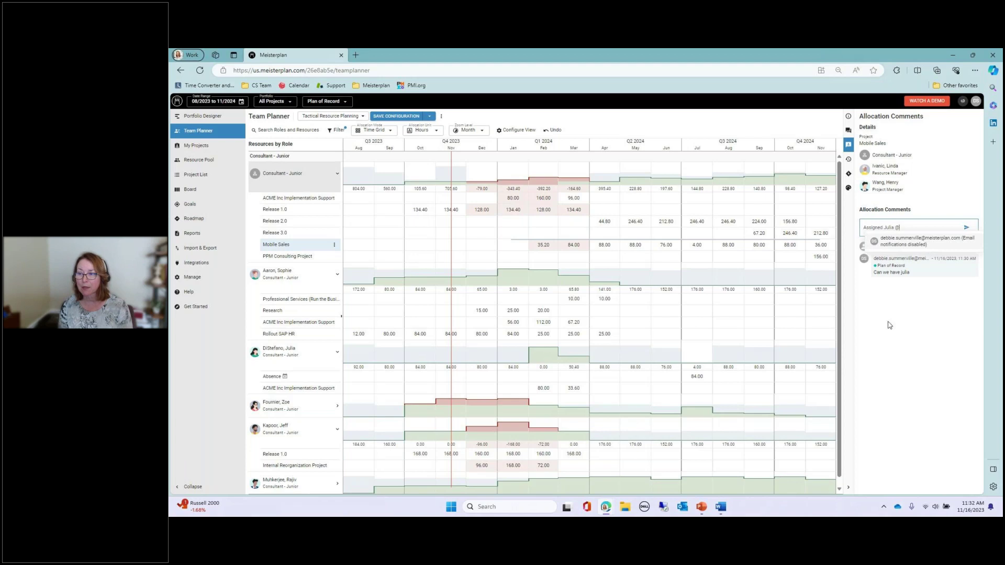
{"action": "left_click_drag", "start_coordinate": [890, 325], "coordinate": [899, 318]}
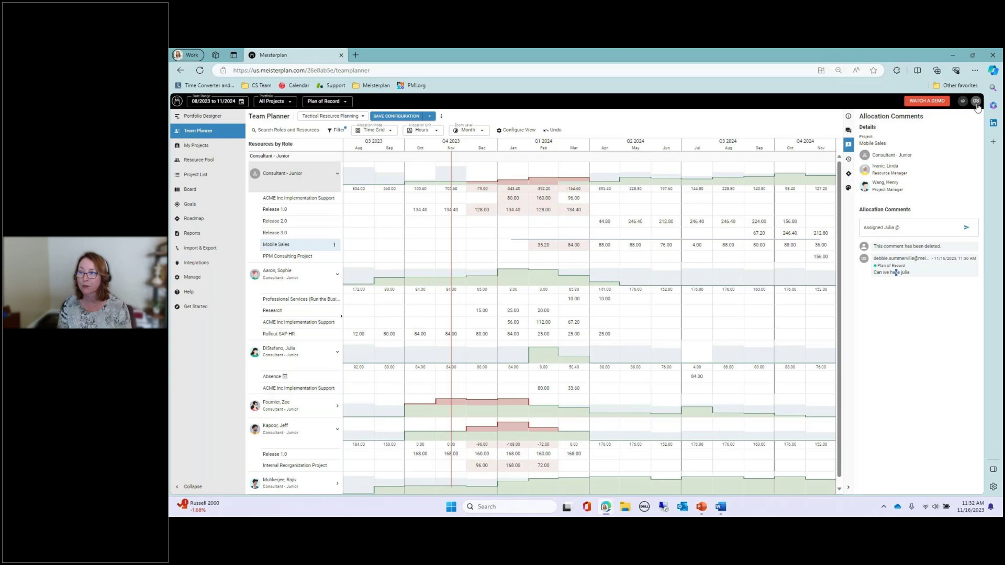
{"action": "left_click", "coordinate": [976, 102]}
Step: Review the My Profile page, then go back to the Team Planner grid
{"action": "left_click", "coordinate": [967, 116]}
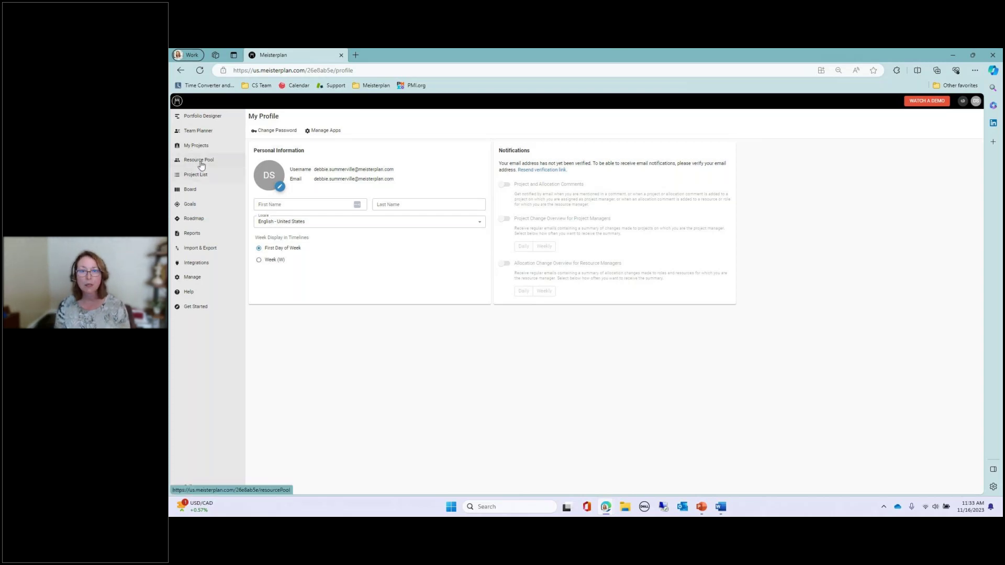
{"action": "left_click", "coordinate": [199, 133]}
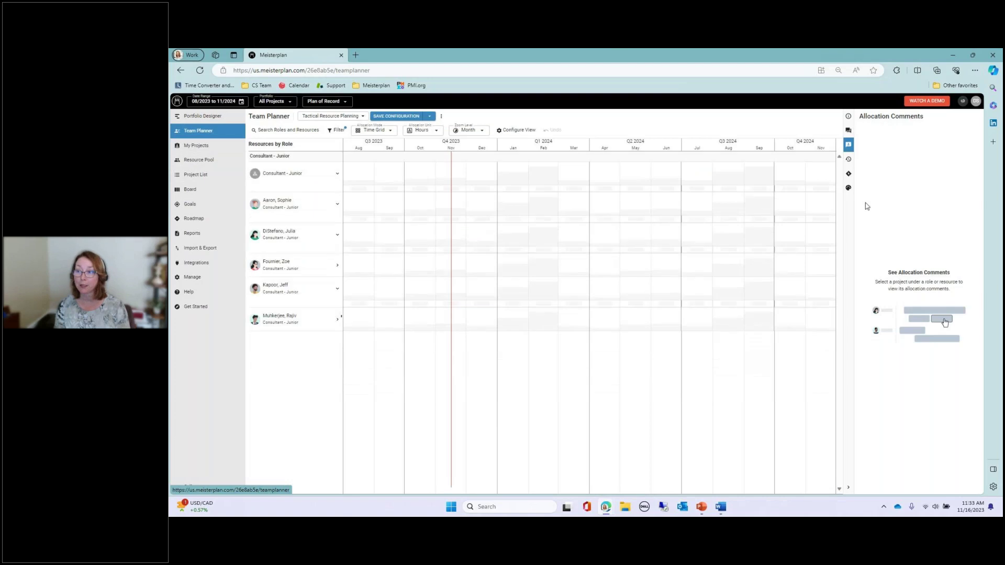
Step: Open the Portfolio Change Log filtered to Schedule changes
{"action": "left_click", "coordinate": [849, 161]}
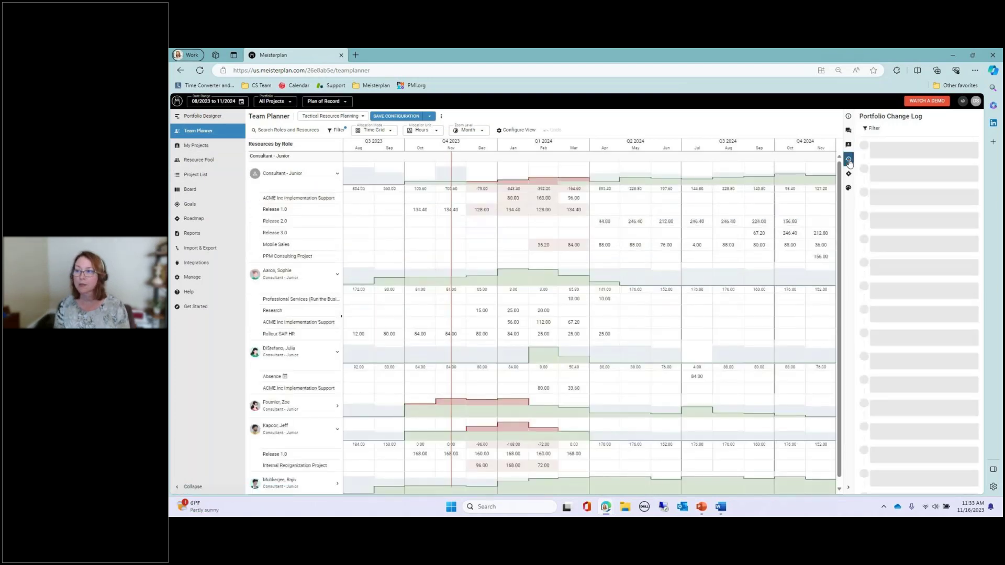
{"action": "left_click", "coordinate": [878, 129]}
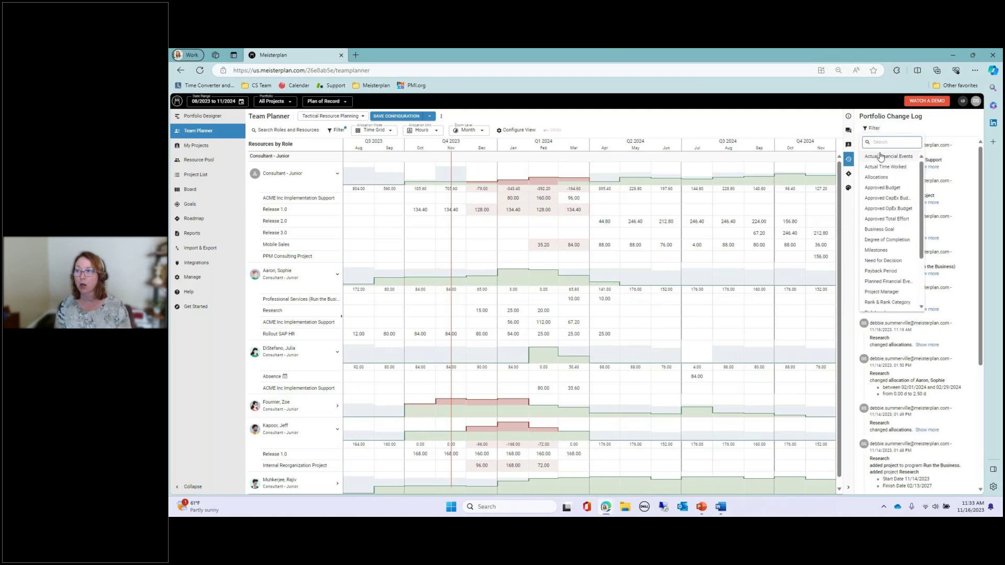
{"action": "type", "text": "sche"}
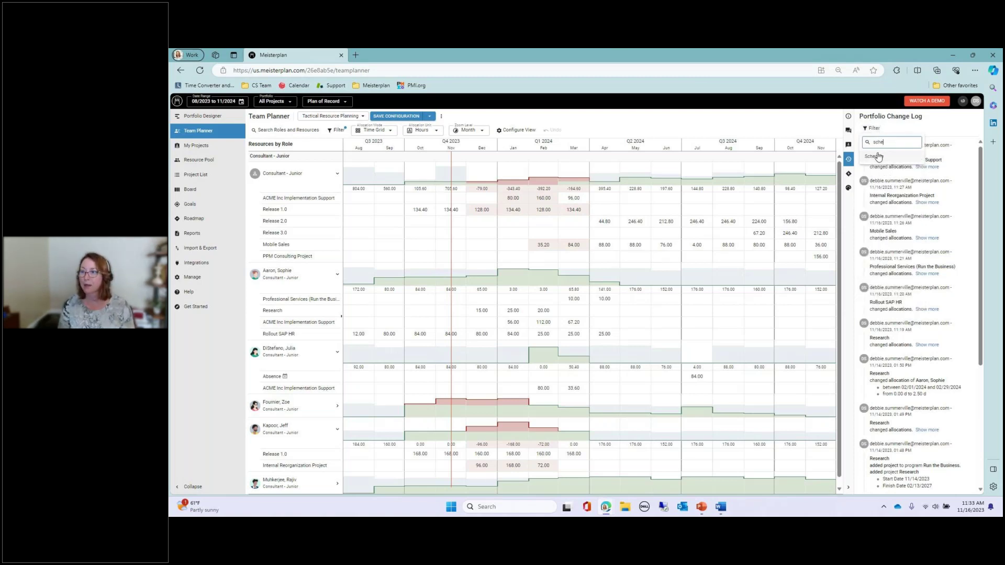
{"action": "left_click", "coordinate": [879, 156]}
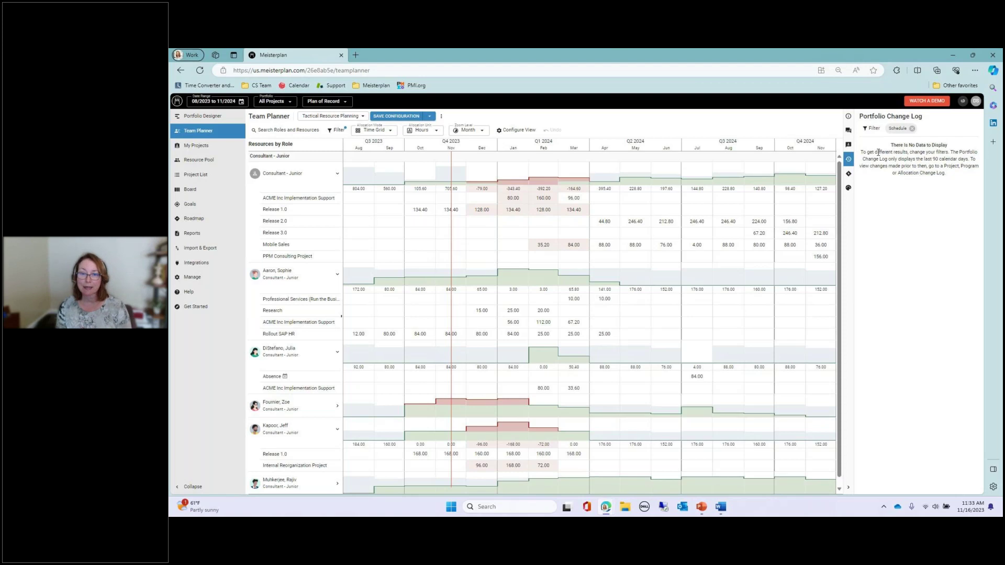
Step: Show ACME Inc Implementation Support's change log, switching the filter from Schedule to Allocations
{"action": "left_click", "coordinate": [287, 200]}
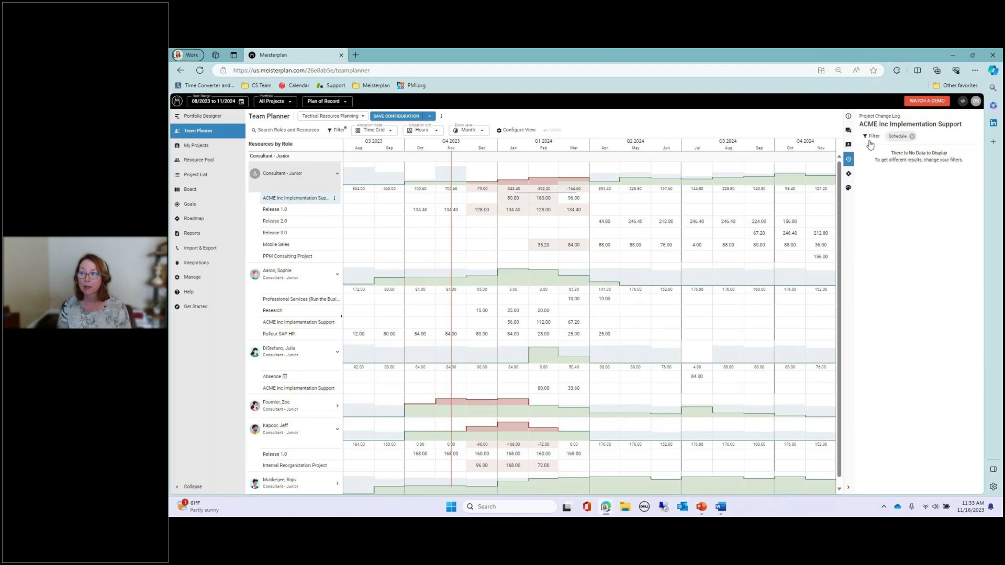
{"action": "left_click", "coordinate": [912, 136]}
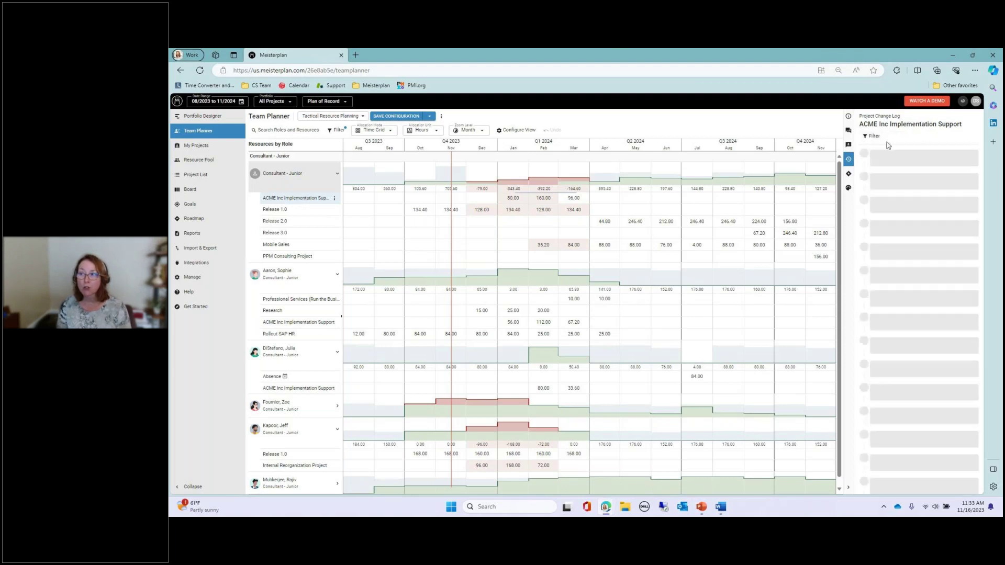
{"action": "left_click", "coordinate": [872, 136]}
{"action": "type", "text": "all"}
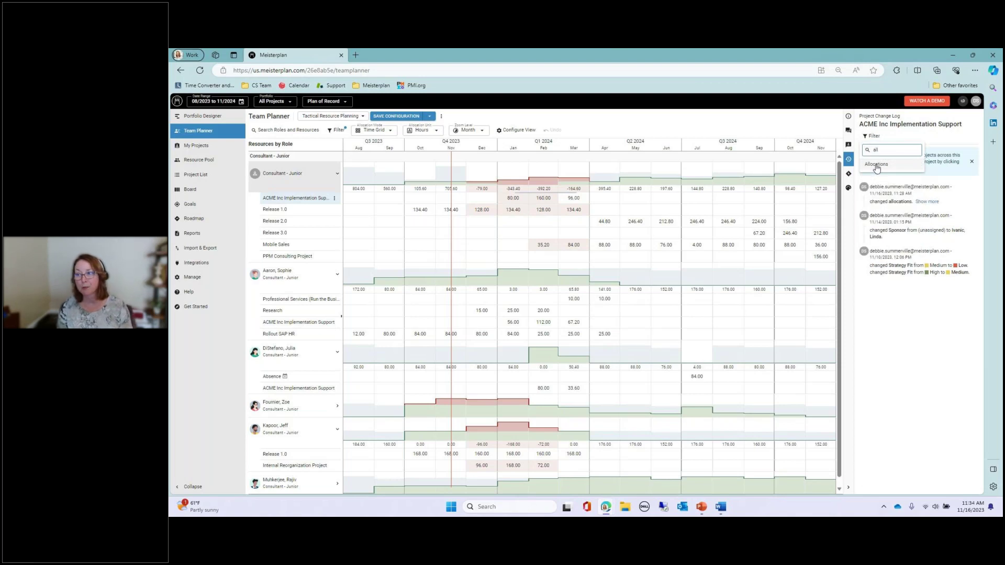
{"action": "left_click", "coordinate": [876, 163]}
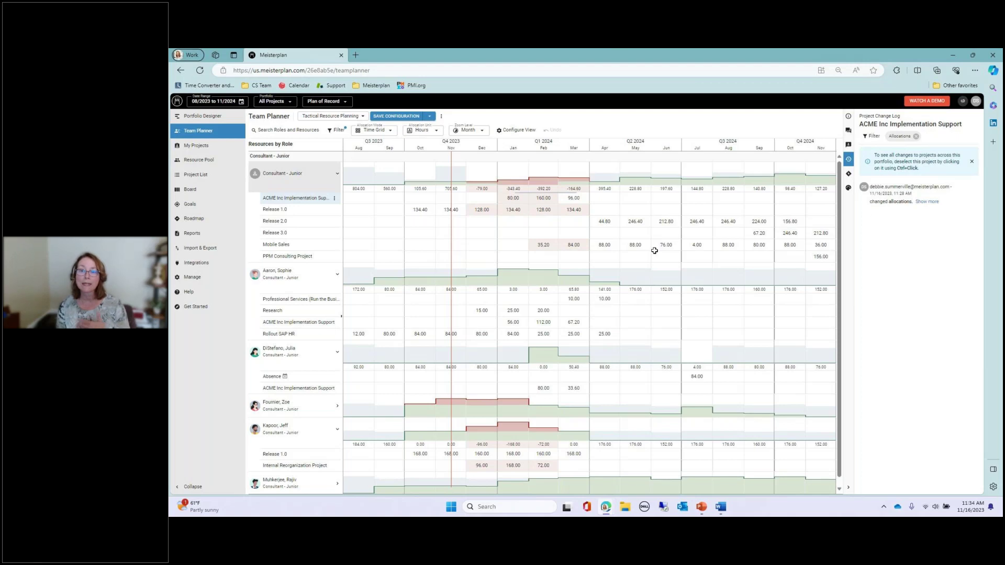
{"action": "left_click", "coordinate": [282, 210]}
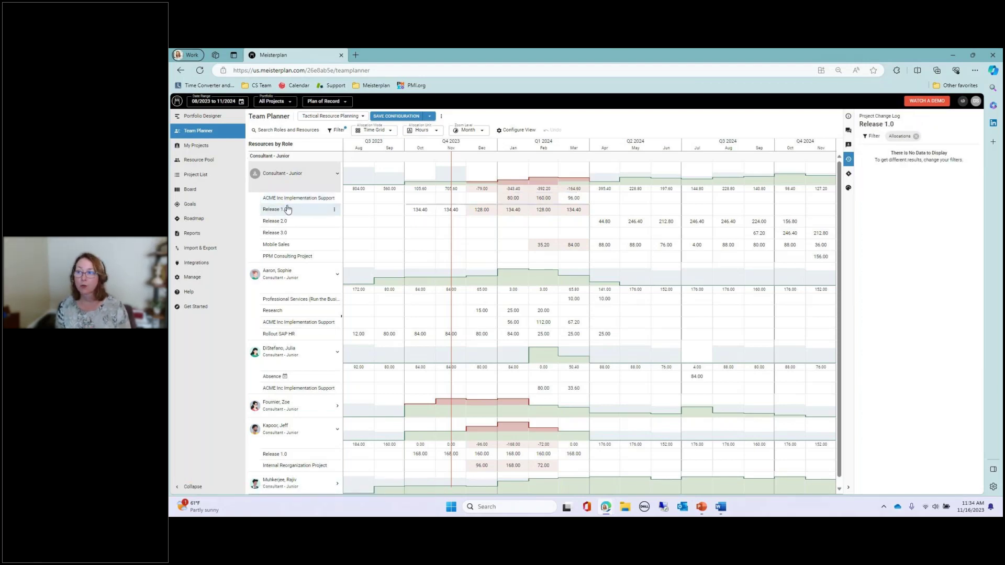
{"action": "left_click", "coordinate": [288, 199]}
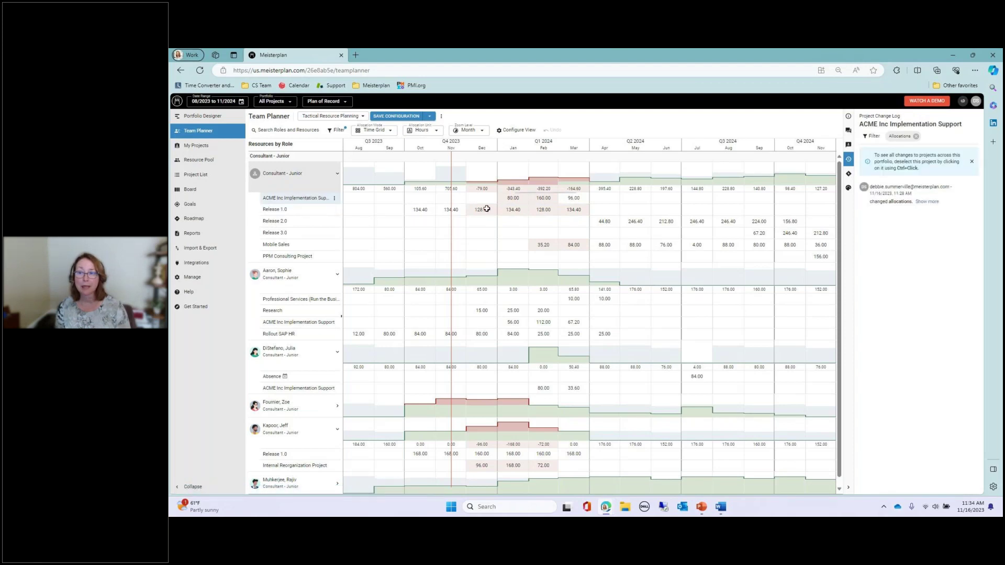
{"action": "left_click", "coordinate": [927, 202]}
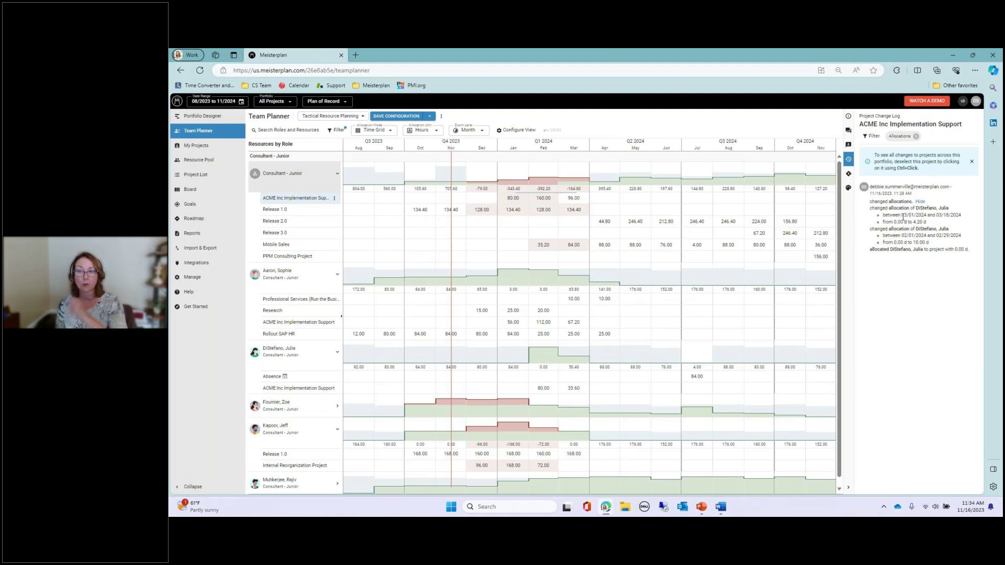
{"action": "left_click", "coordinate": [920, 202]}
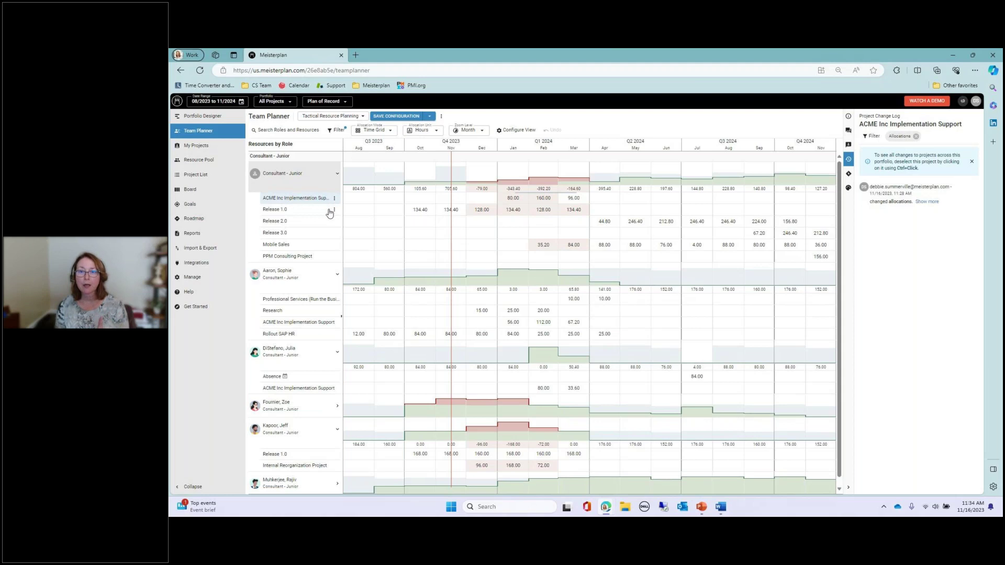
Step: Select PPM Consulting Project, view its overview, and open its full project page
{"action": "left_click", "coordinate": [320, 257]}
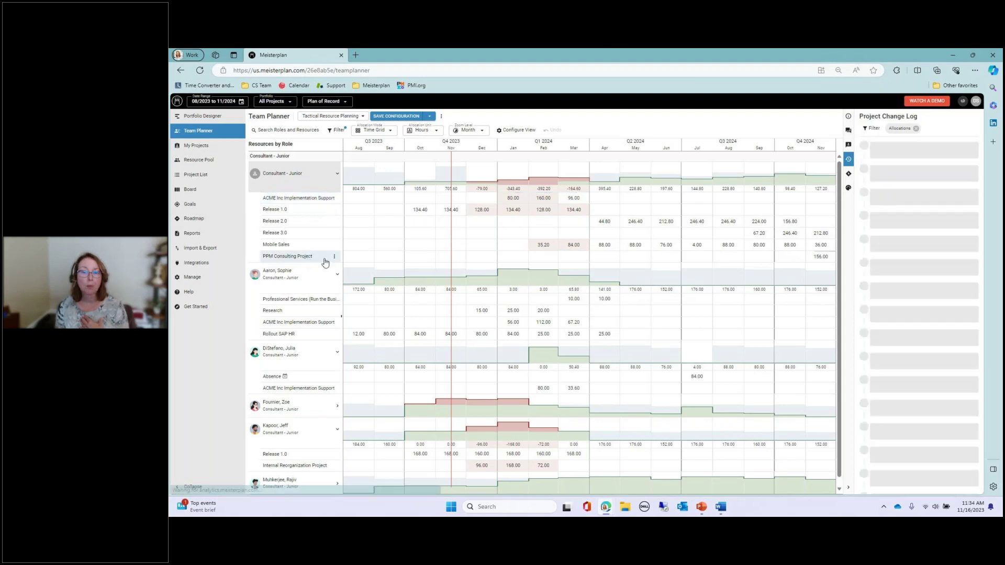
{"action": "left_click", "coordinate": [848, 115]}
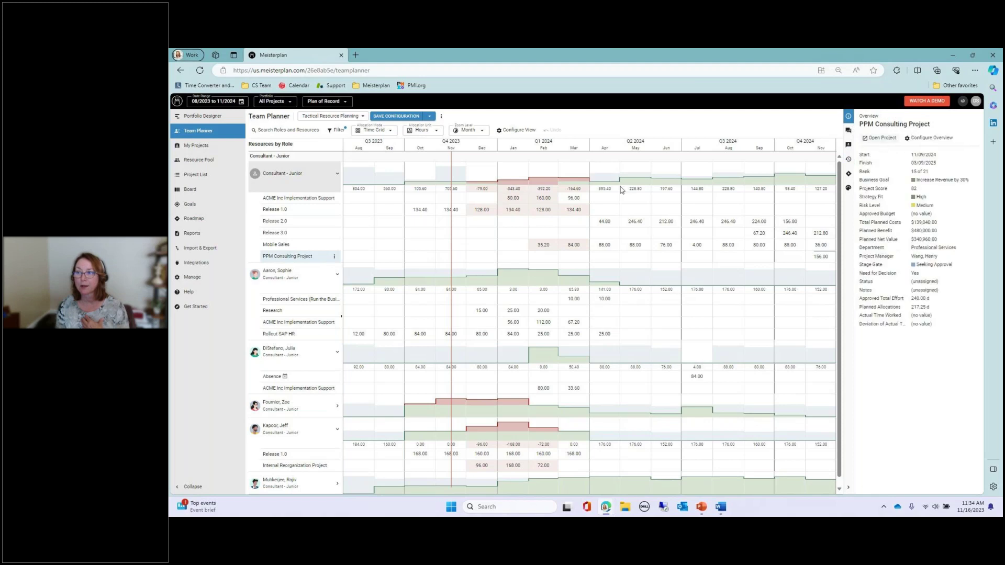
{"action": "left_click", "coordinate": [334, 256]}
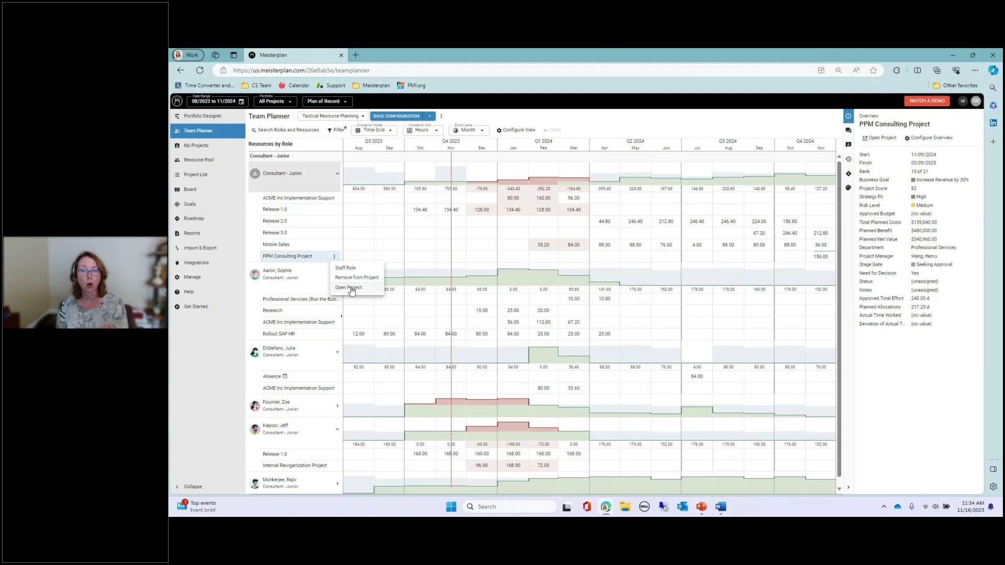
{"action": "left_click", "coordinate": [882, 140]}
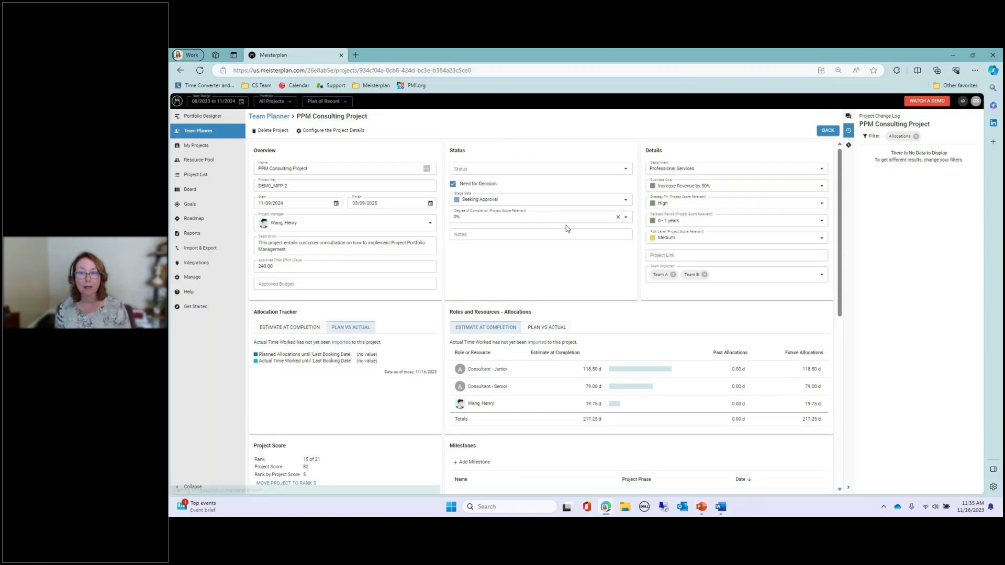
Step: Close the Project Change Log panel and switch Allocation Tracker to Estimate at Completion
{"action": "left_click", "coordinate": [848, 130]}
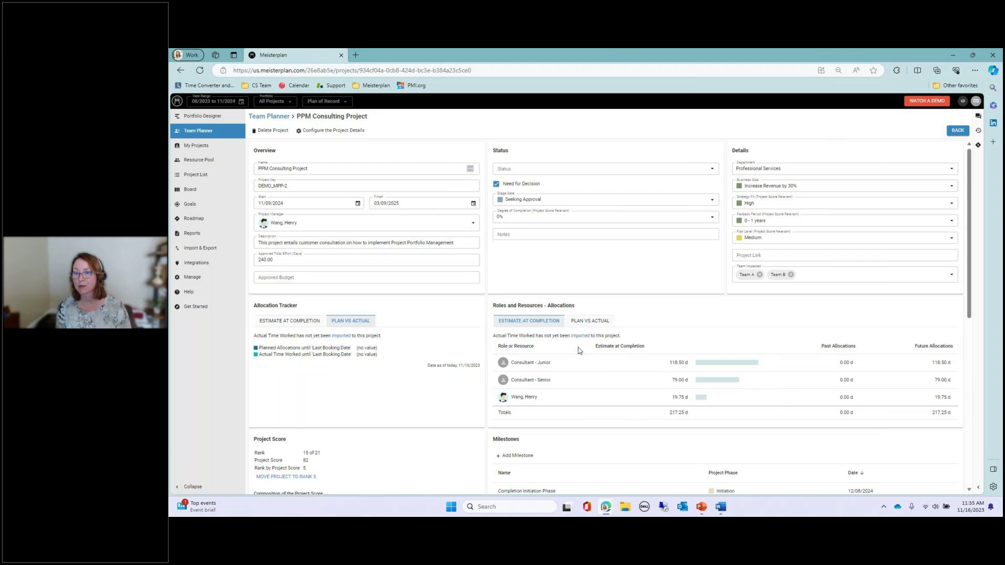
{"action": "scroll", "coordinate": [680, 300], "scroll_direction": "down", "scroll_amount": 2}
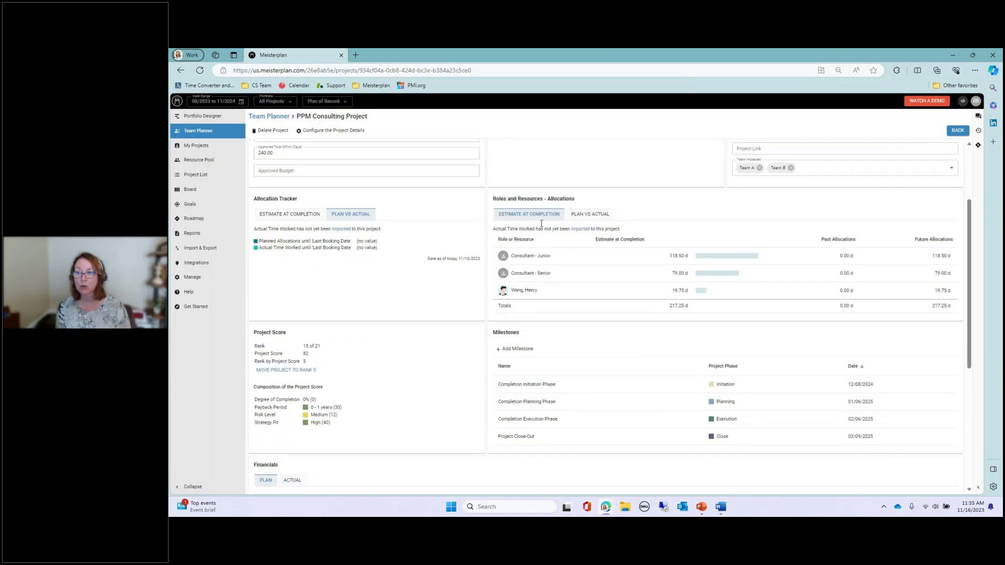
{"action": "left_click", "coordinate": [303, 215]}
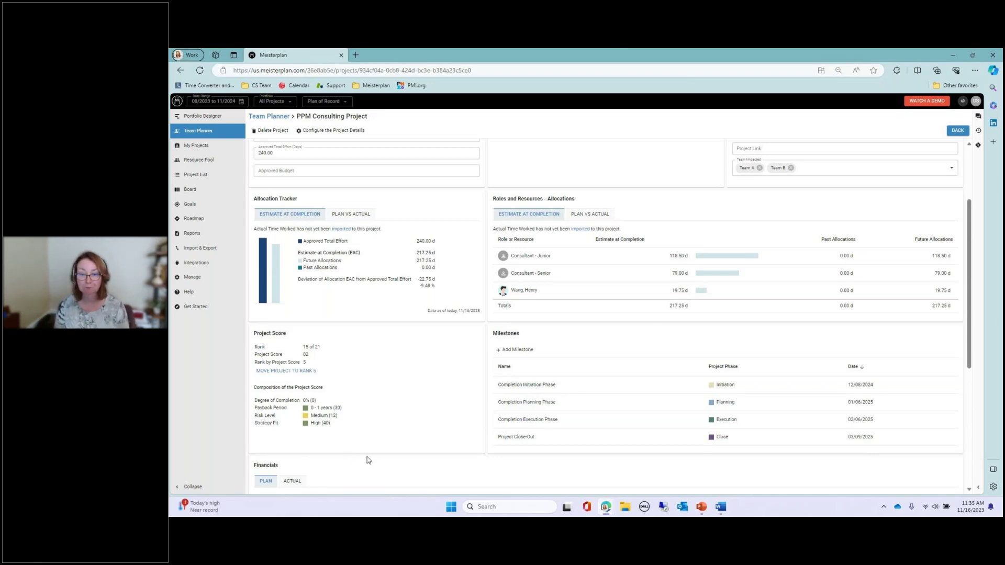
Step: Scroll through the estimate-at-completion figures and back up, then go to My Projects
{"action": "scroll", "coordinate": [366, 458], "scroll_direction": "down", "scroll_amount": 2}
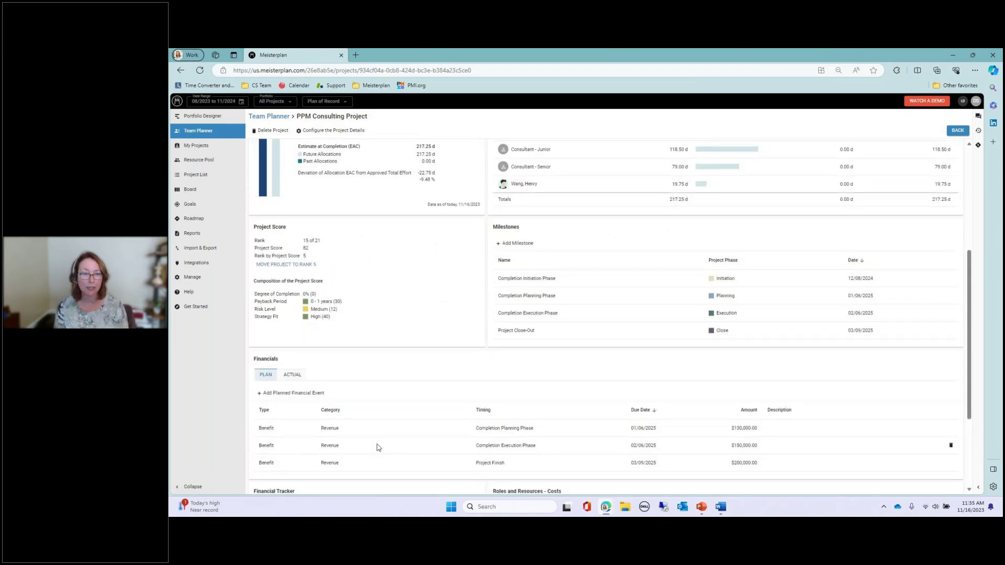
{"action": "scroll", "coordinate": [397, 445], "scroll_direction": "down", "scroll_amount": 3}
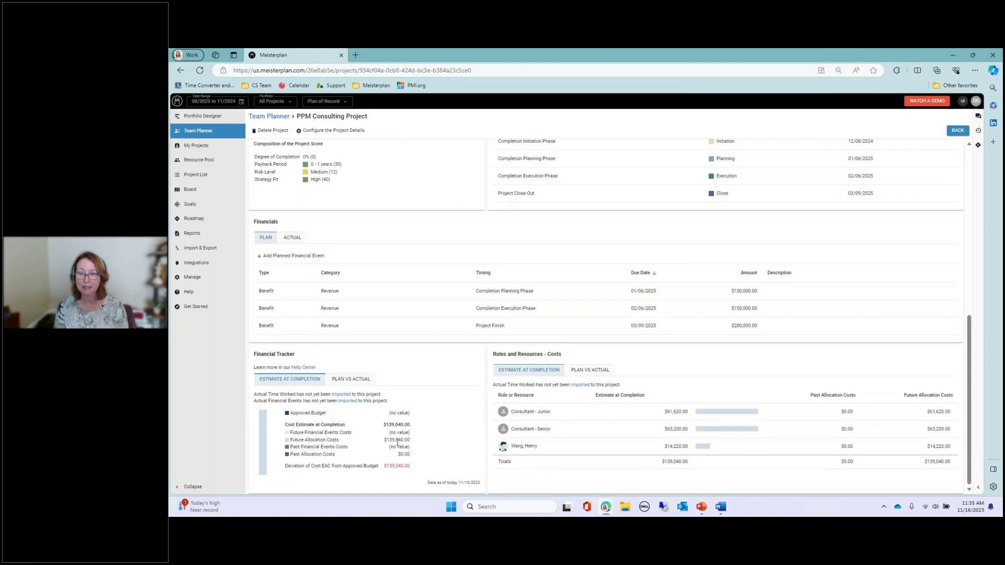
{"action": "scroll", "coordinate": [389, 418], "scroll_direction": "up", "scroll_amount": 7}
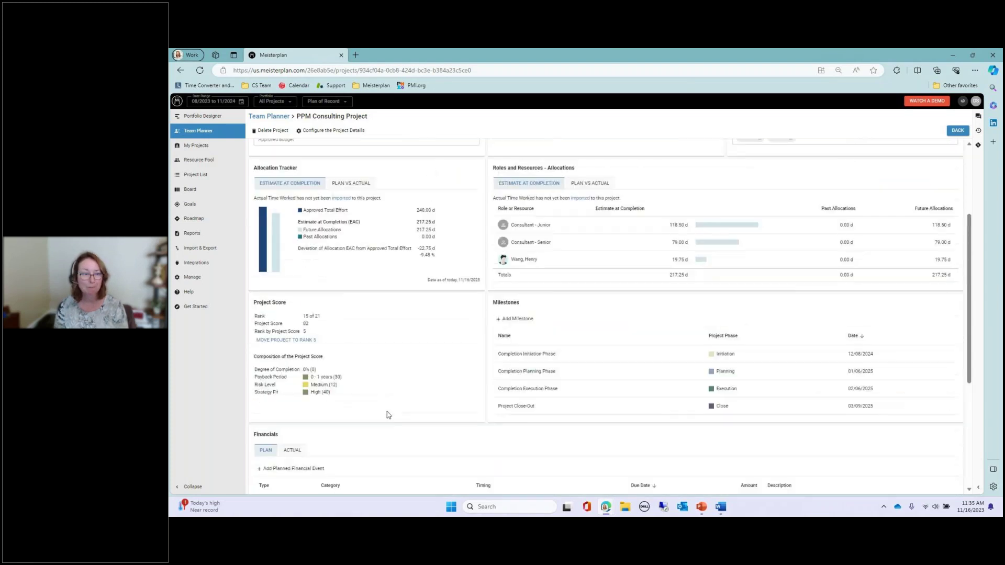
{"action": "scroll", "coordinate": [387, 415], "scroll_direction": "up", "scroll_amount": 1}
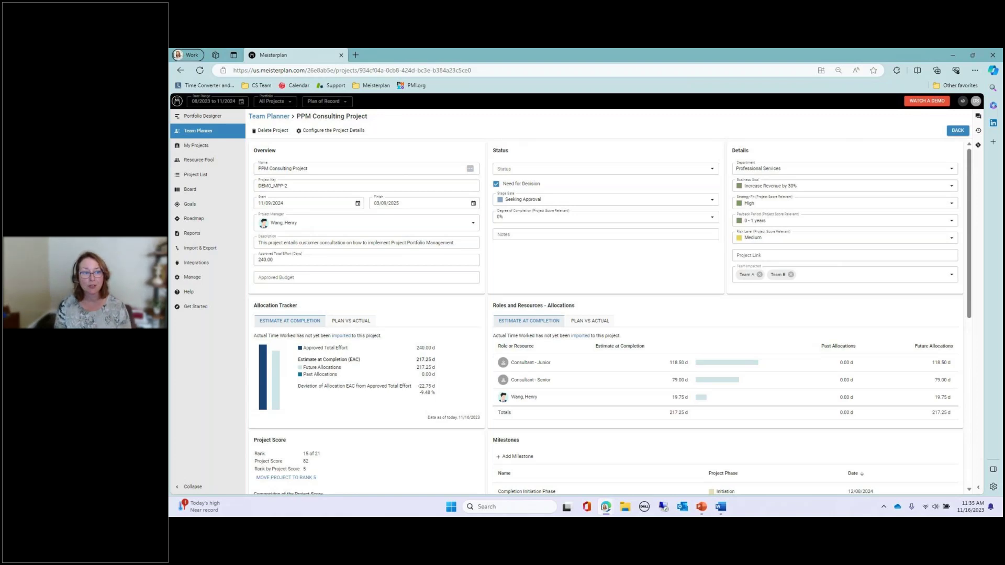
{"action": "left_click", "coordinate": [196, 150]}
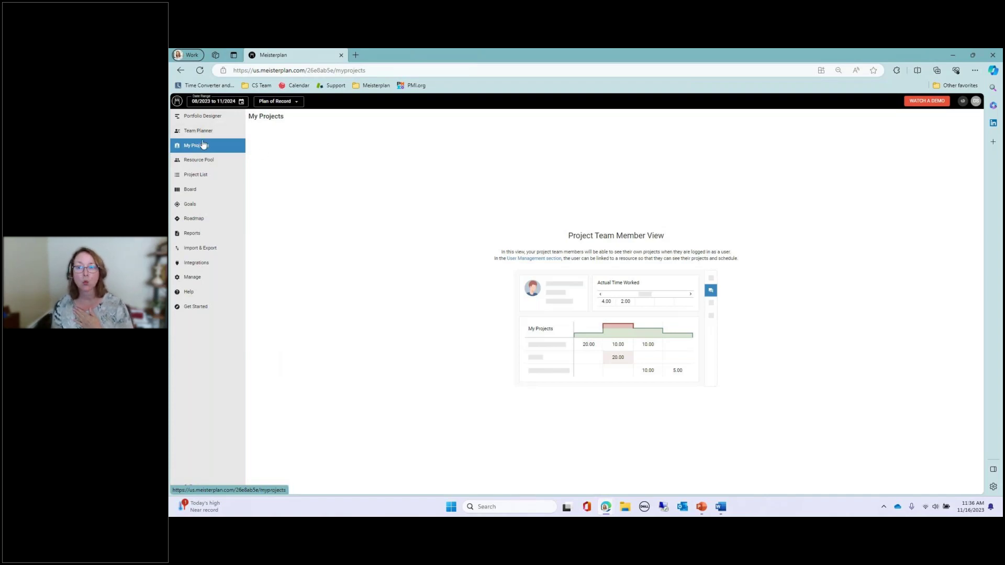
Step: Return to the Team Planner, then open My Projects to show the Project Team Member View
{"action": "left_click", "coordinate": [197, 131]}
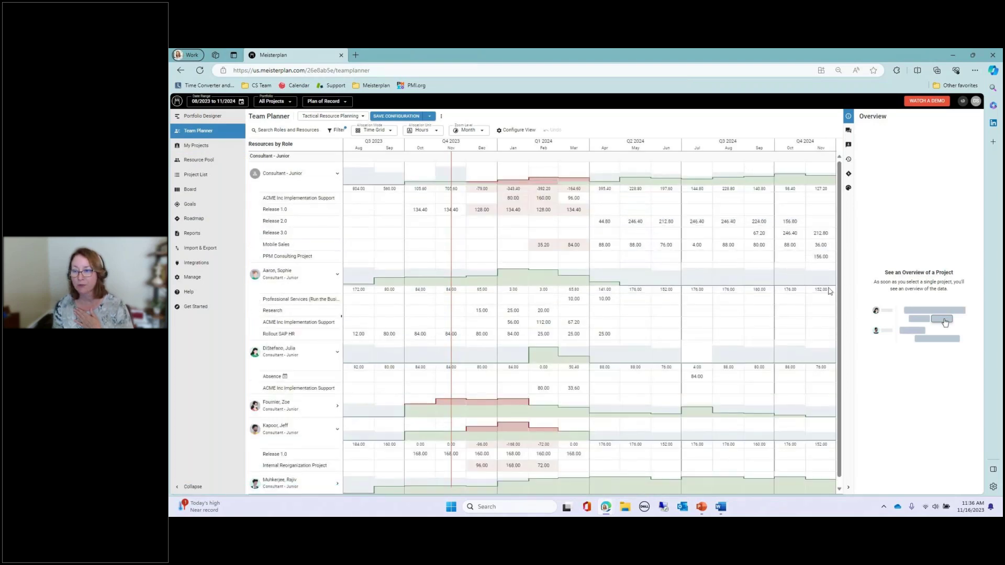
{"action": "mouse_move", "coordinate": [678, 345]}
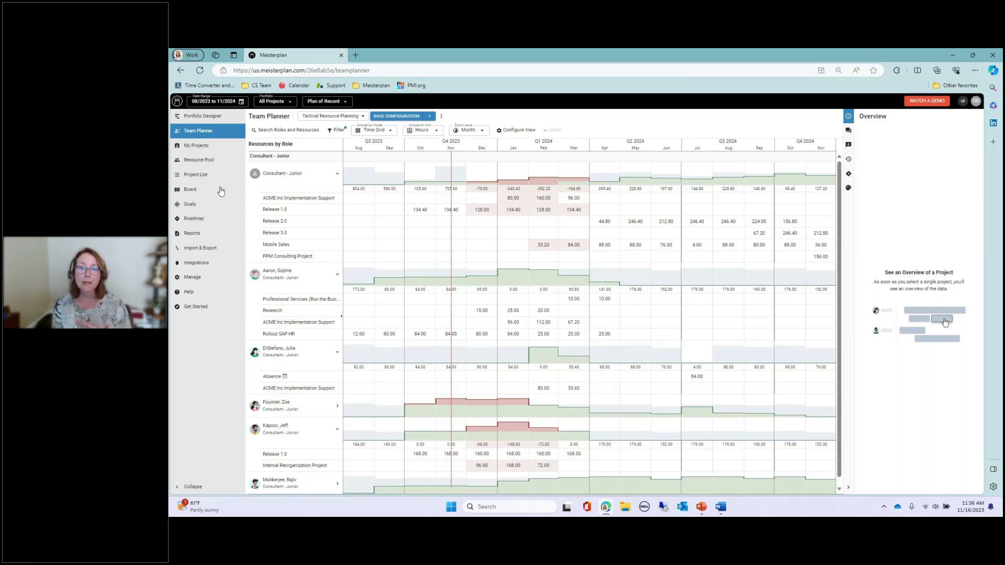
{"action": "left_click", "coordinate": [197, 148]}
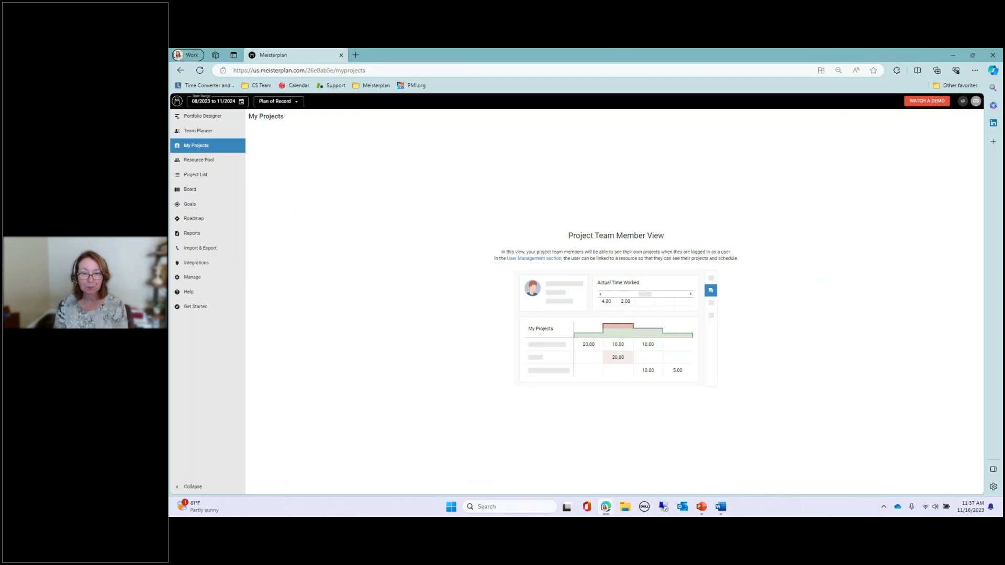
Step: Open the Remaining Capacity by Role report, check Grand Total sorting, and expand Project Manager
{"action": "left_click", "coordinate": [192, 234]}
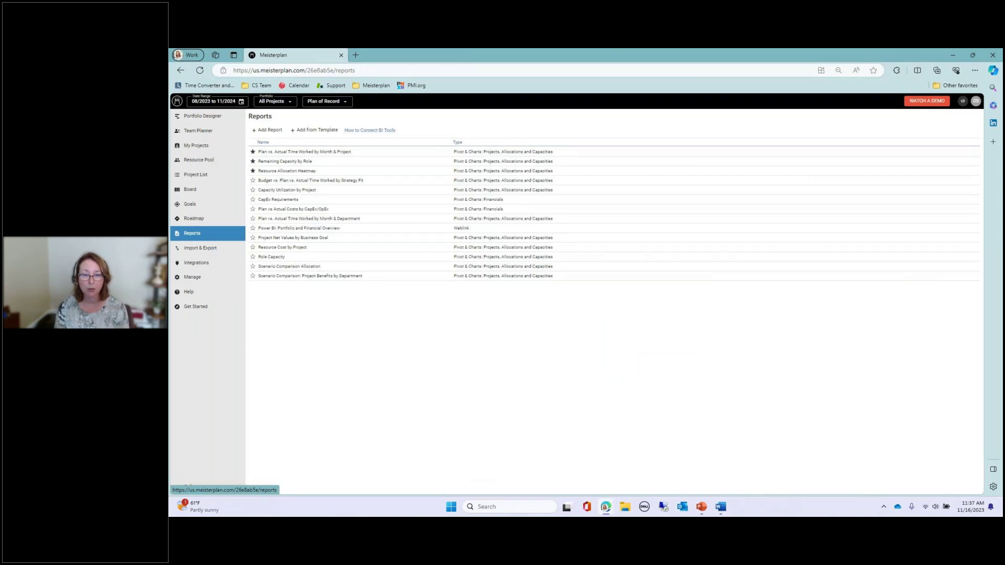
{"action": "left_click", "coordinate": [293, 161]}
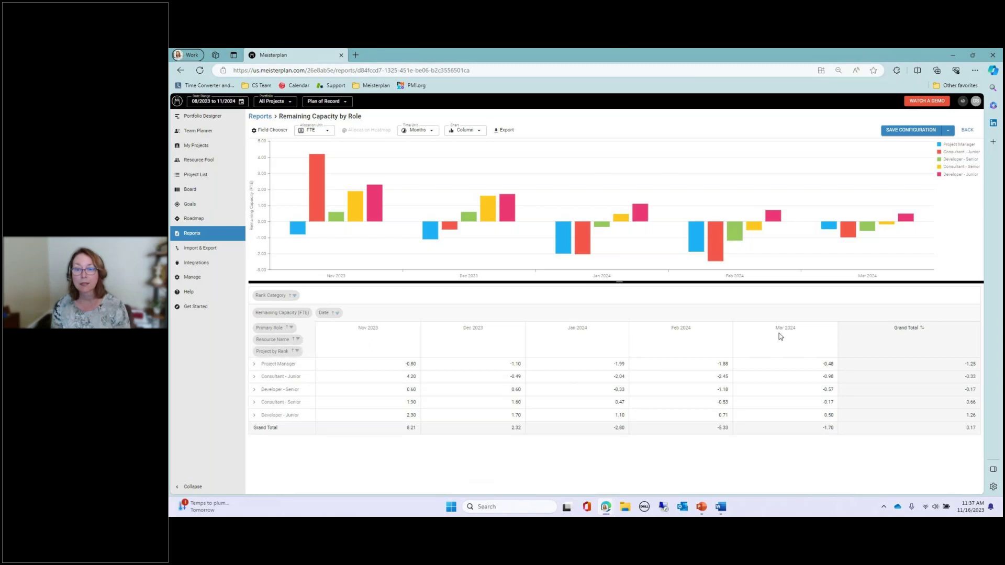
{"action": "left_click", "coordinate": [893, 333]}
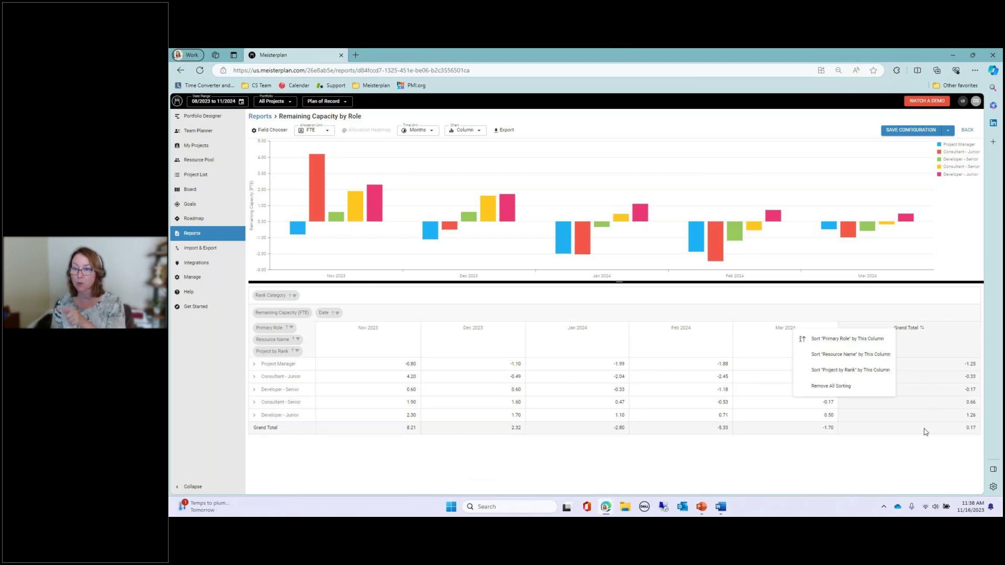
{"action": "left_click", "coordinate": [941, 371]}
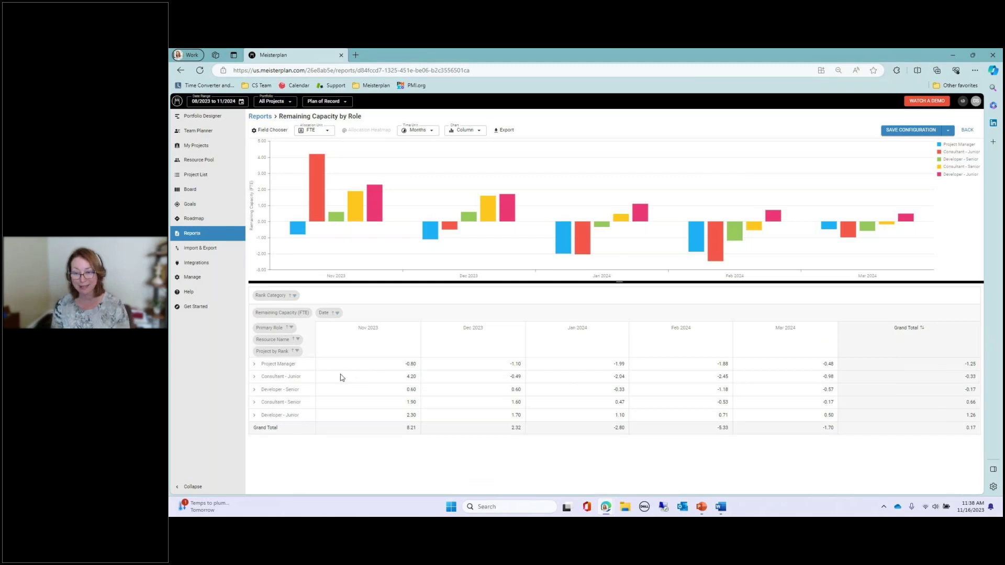
{"action": "left_click", "coordinate": [254, 364]}
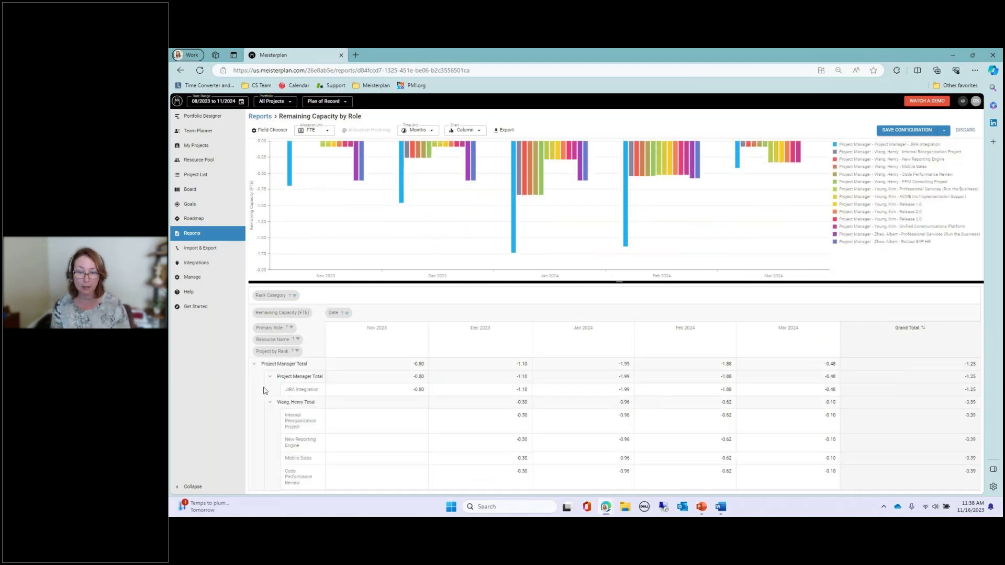
Step: Collapse, re-expand, and collapse the Project Manager row, leaving five role rows at 0.17 FTE
{"action": "scroll", "coordinate": [325, 421], "scroll_direction": "down", "scroll_amount": 2}
{"action": "scroll", "coordinate": [319, 421], "scroll_direction": "up", "scroll_amount": 2}
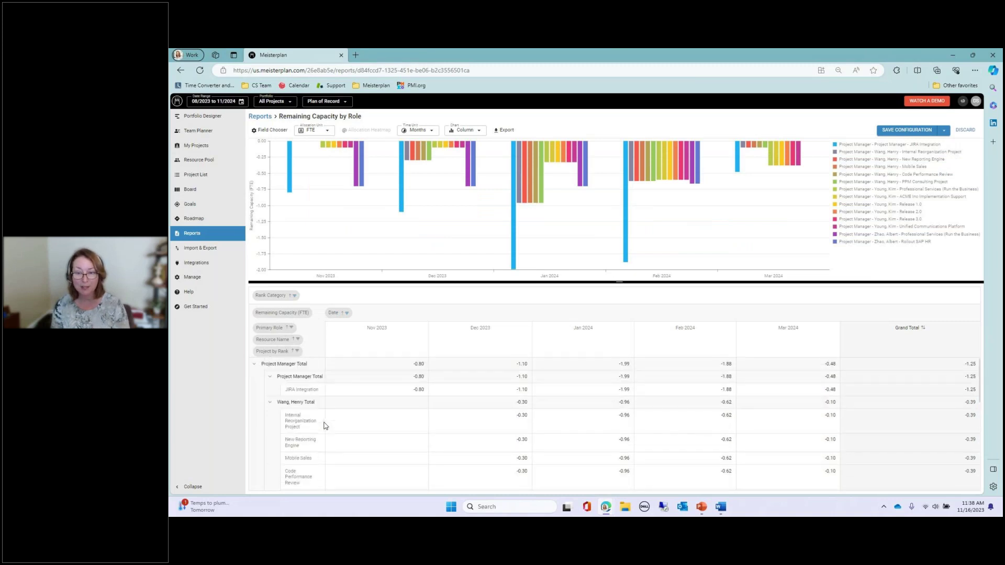
{"action": "left_click", "coordinate": [254, 364]}
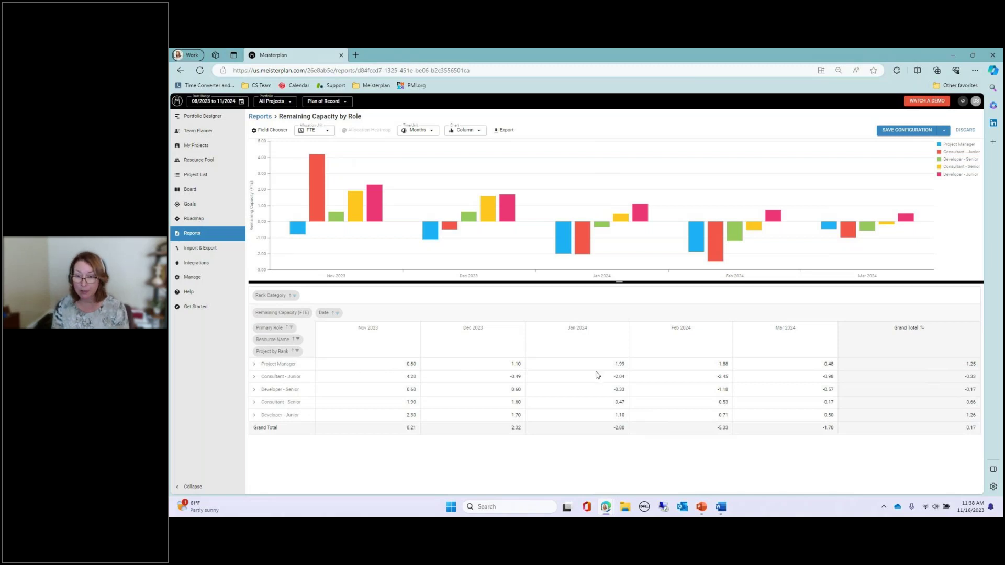
{"action": "left_click", "coordinate": [255, 364]}
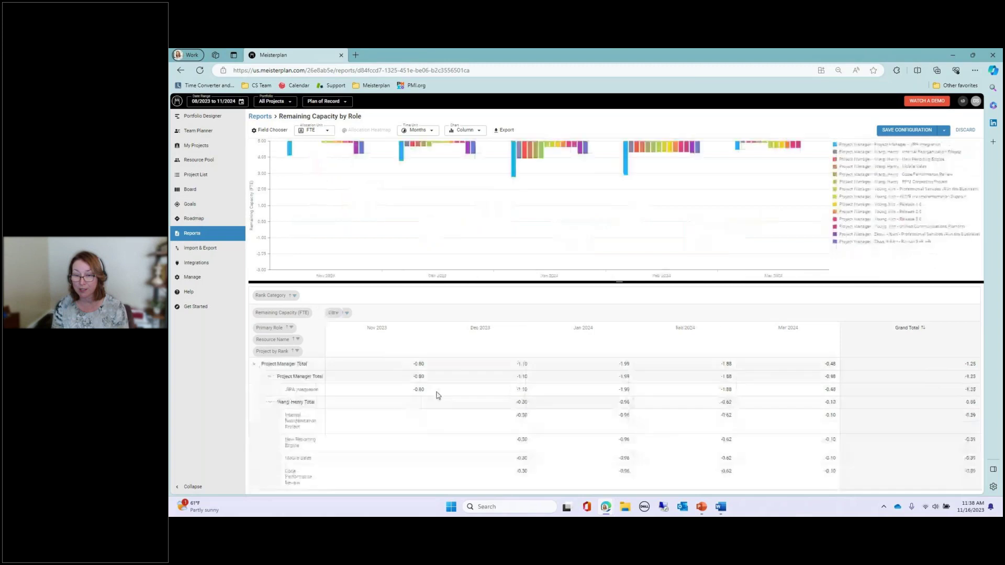
{"action": "left_click", "coordinate": [254, 365]}
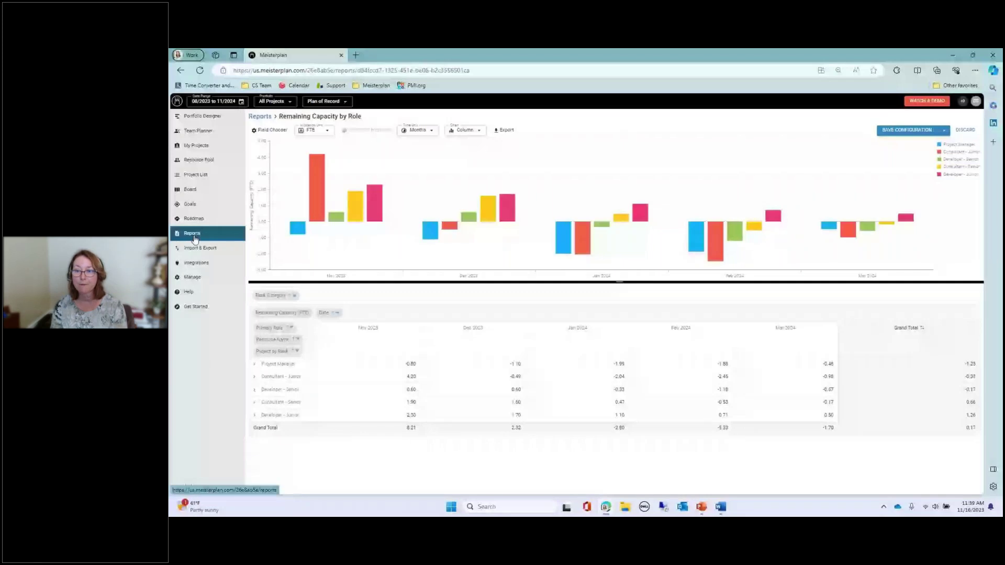
Step: Leave the capacity report without saving and open the Resource Allocation Heatmap report
{"action": "left_click", "coordinate": [259, 119]}
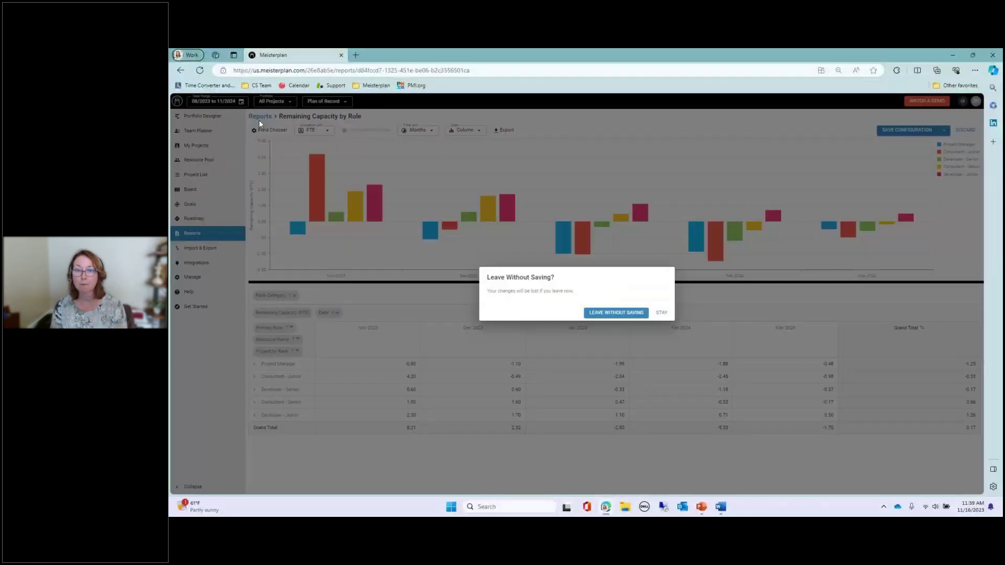
{"action": "key", "text": "Return"}
{"action": "left_click", "coordinate": [278, 245]}
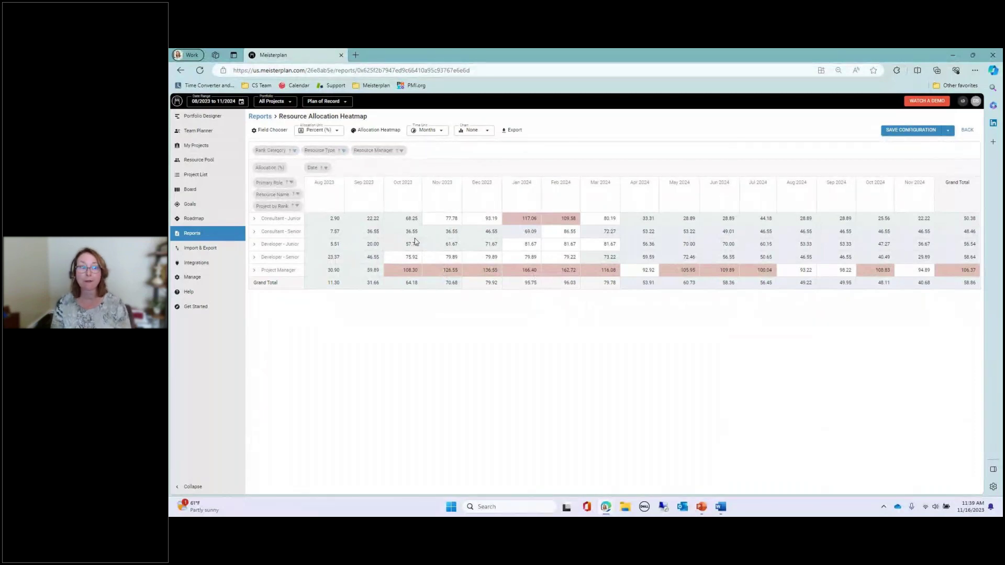
{"action": "left_click", "coordinate": [359, 131]}
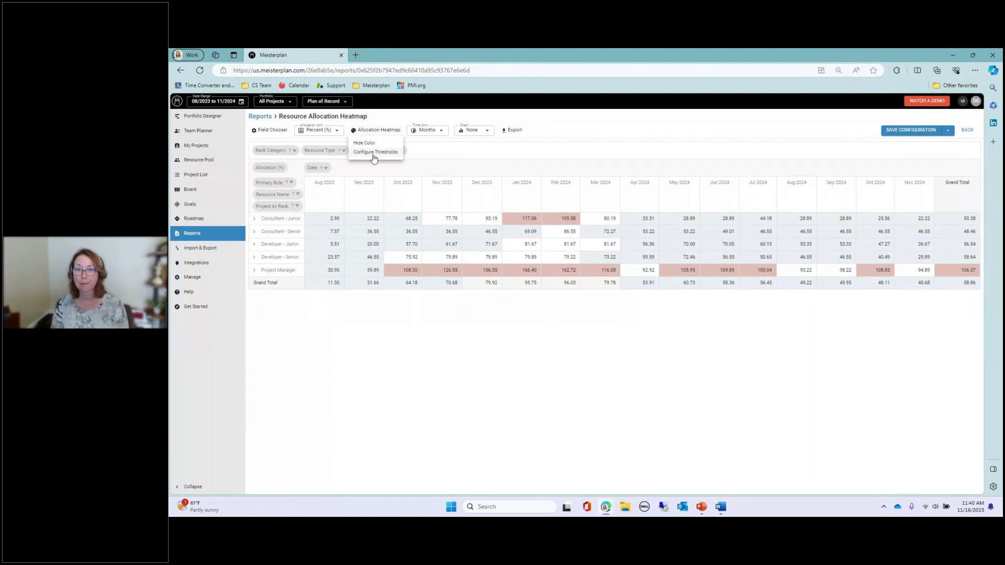
Step: Set heatmap thresholds to 40% underallocation and 125% overallocation, then head back to Reports
{"action": "left_click", "coordinate": [375, 152]}
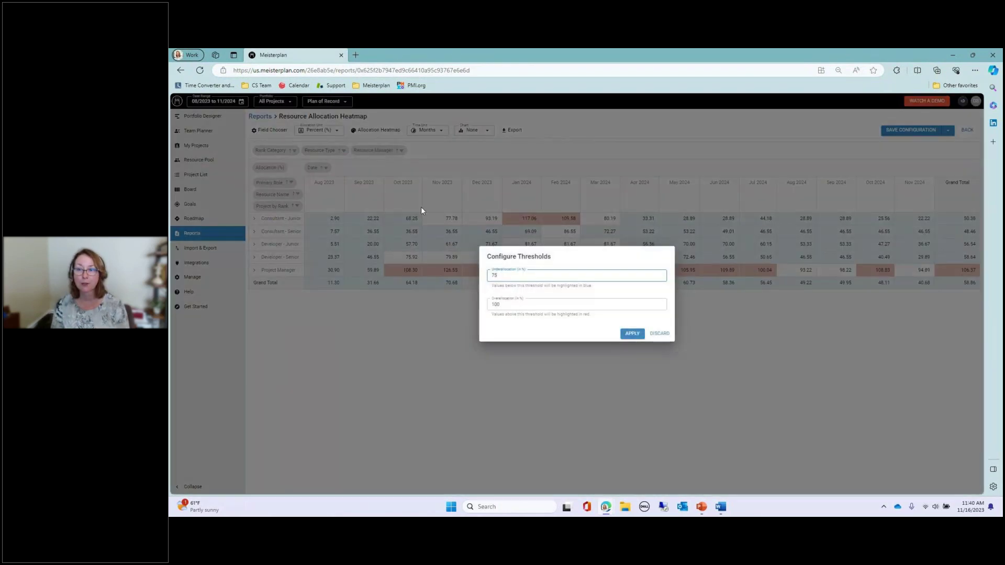
{"action": "double_click", "coordinate": [493, 275]}
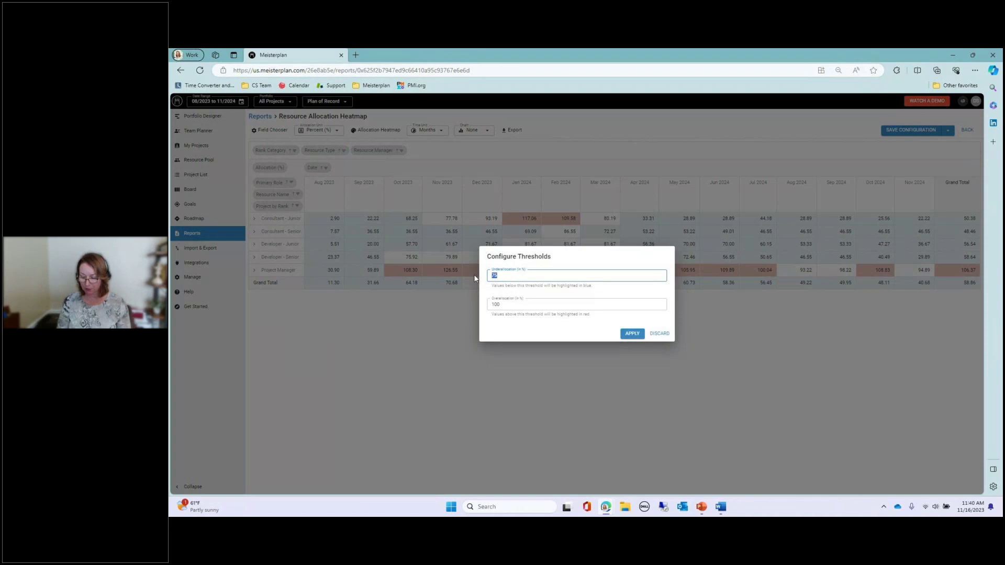
{"action": "type", "text": "40"}
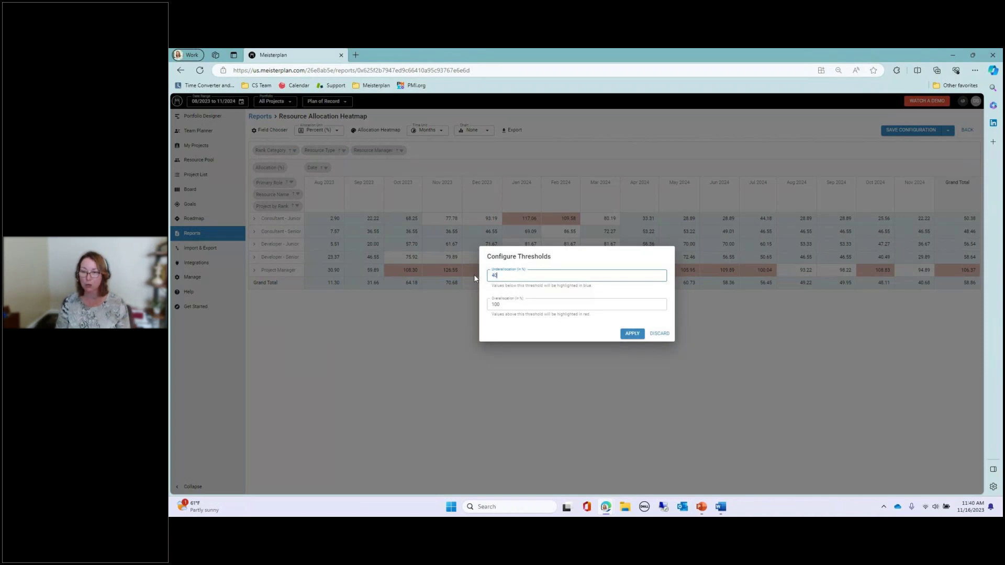
{"action": "double_click", "coordinate": [492, 304]}
{"action": "type", "text": "125"}
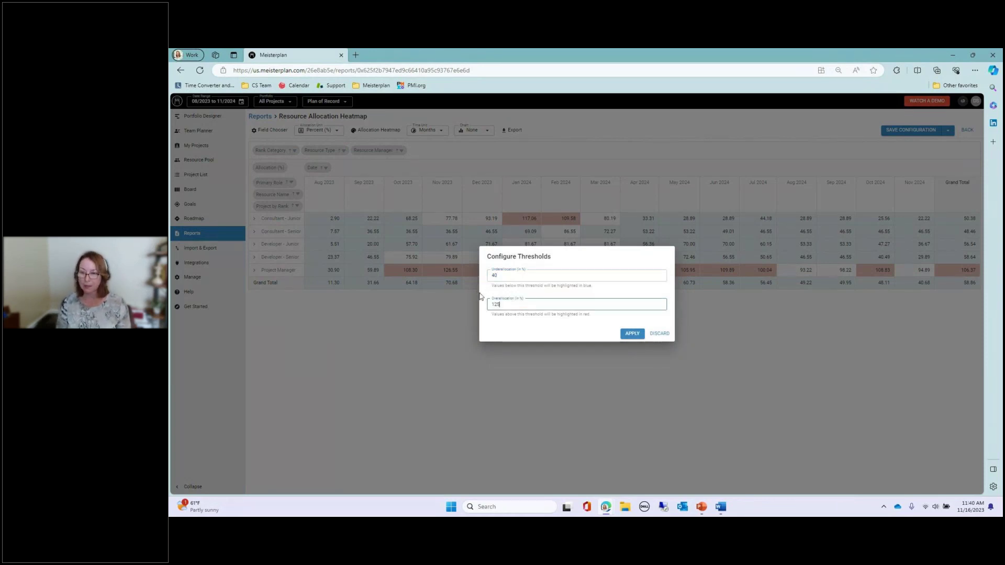
{"action": "left_click", "coordinate": [634, 335]}
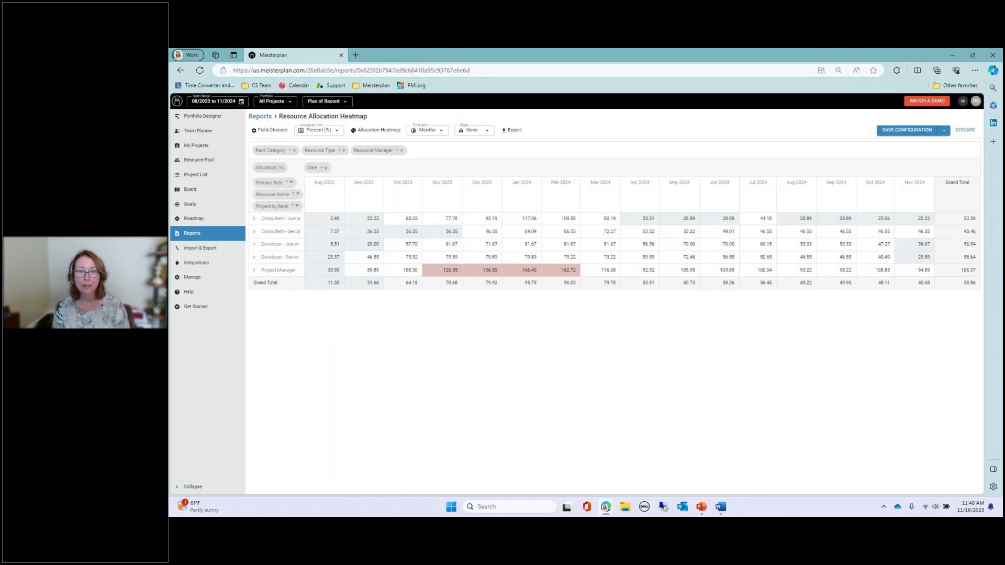
{"action": "left_click", "coordinate": [265, 122]}
Step: Discard the heatmap changes, view Plan vs. Actual Time Worked by Month & Project, then Roadmap
{"action": "left_click", "coordinate": [621, 313]}
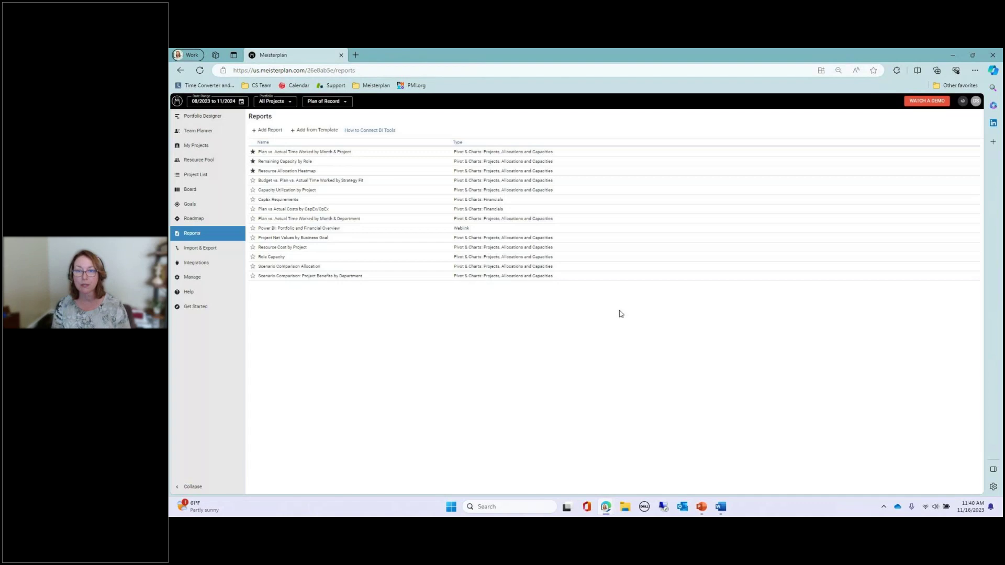
{"action": "left_click", "coordinate": [338, 153]}
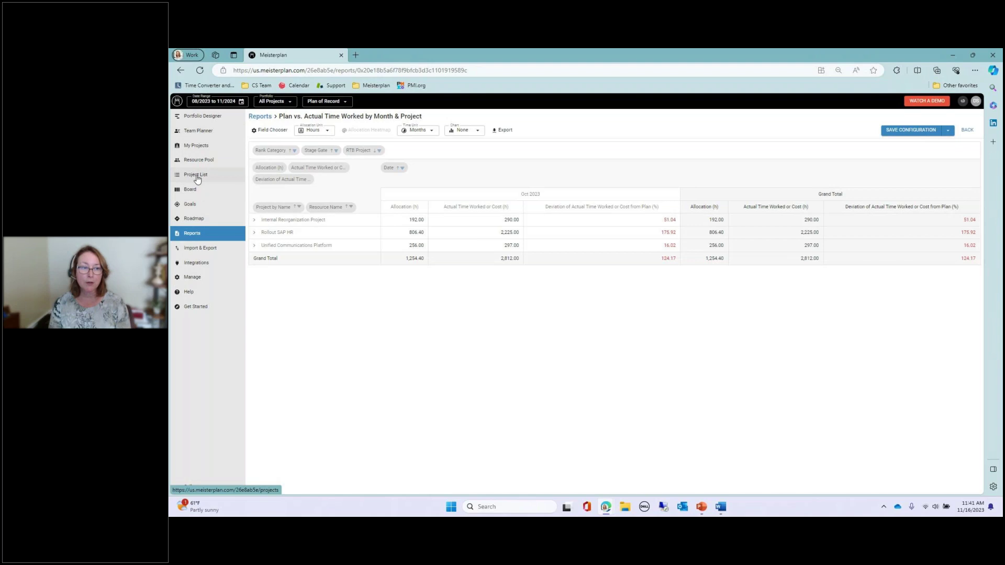
{"action": "left_click", "coordinate": [195, 222]}
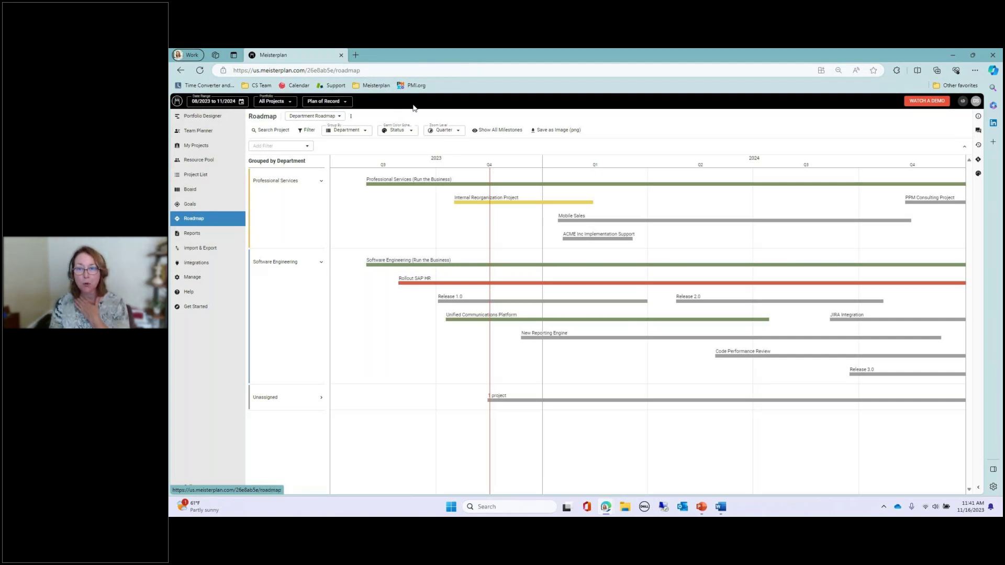
Step: Review the roadmap's monthly rolling date range (3 months before) and apply it unchanged
{"action": "left_click", "coordinate": [241, 105]}
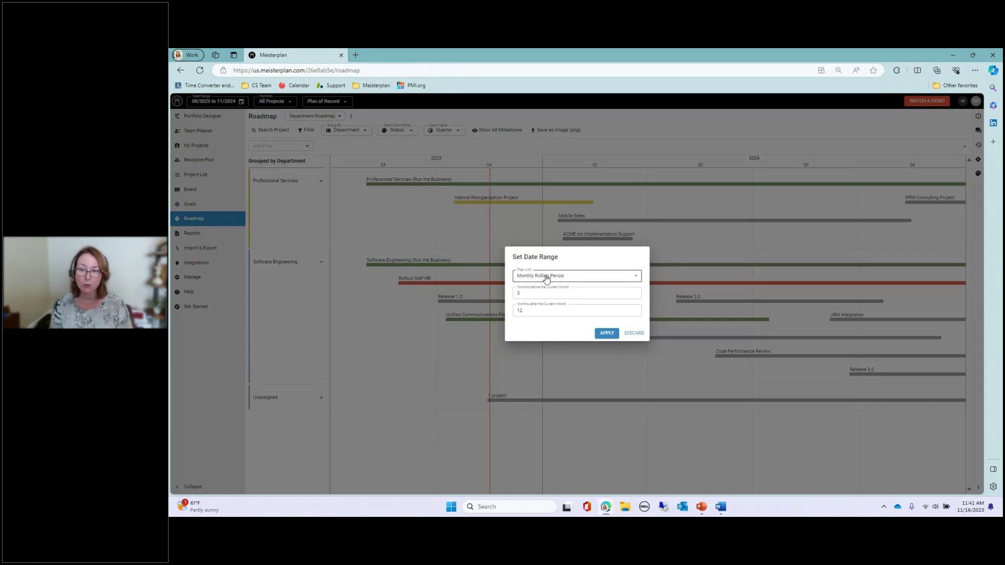
{"action": "left_click_drag", "start_coordinate": [534, 292], "coordinate": [512, 293]}
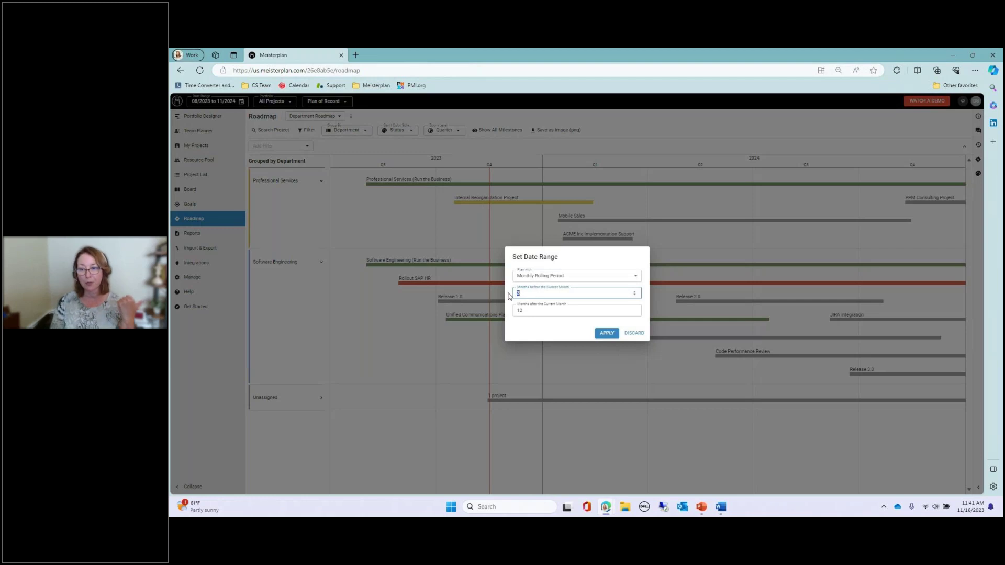
{"action": "left_click", "coordinate": [607, 335]}
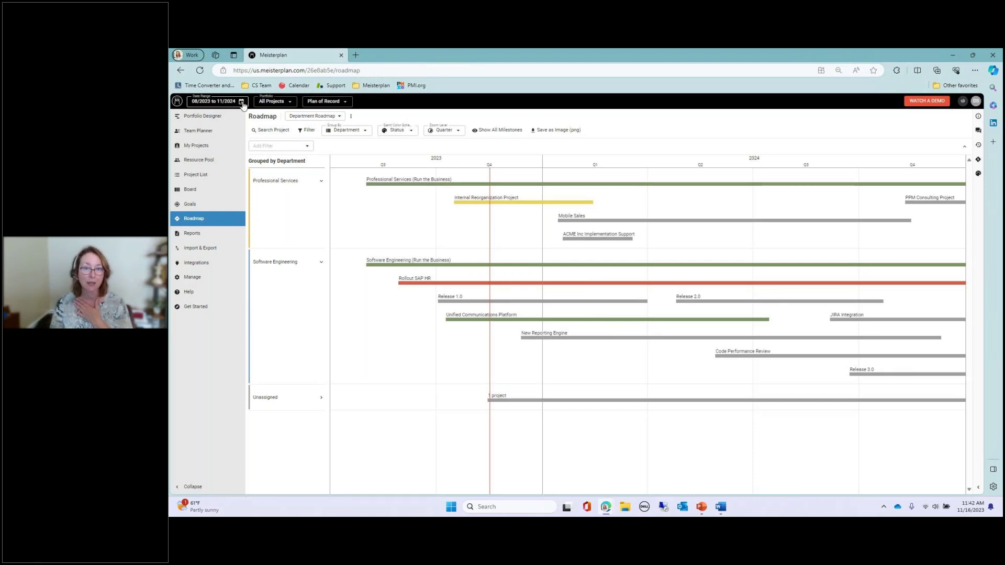
{"action": "left_click", "coordinate": [290, 103]}
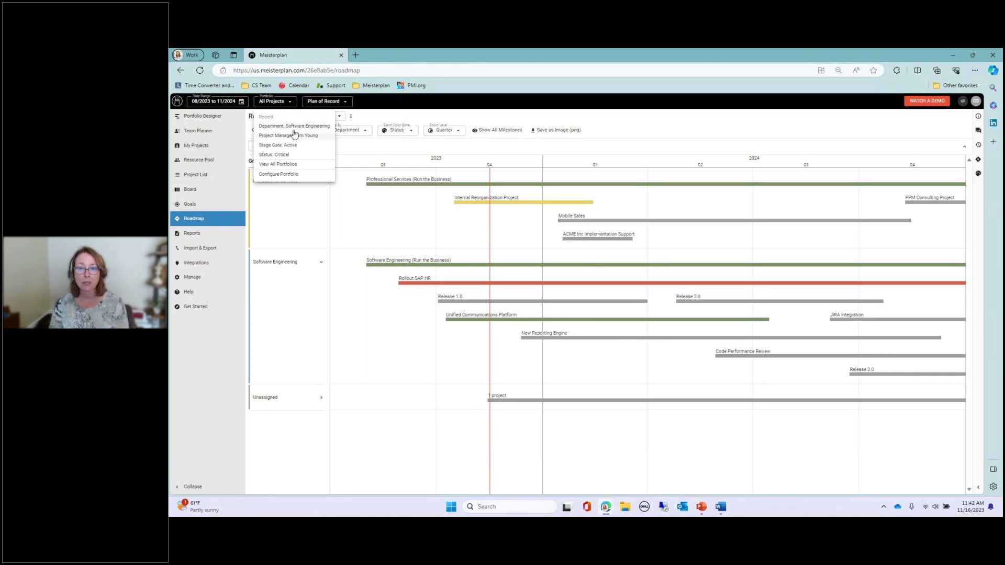
{"action": "left_click", "coordinate": [295, 127]}
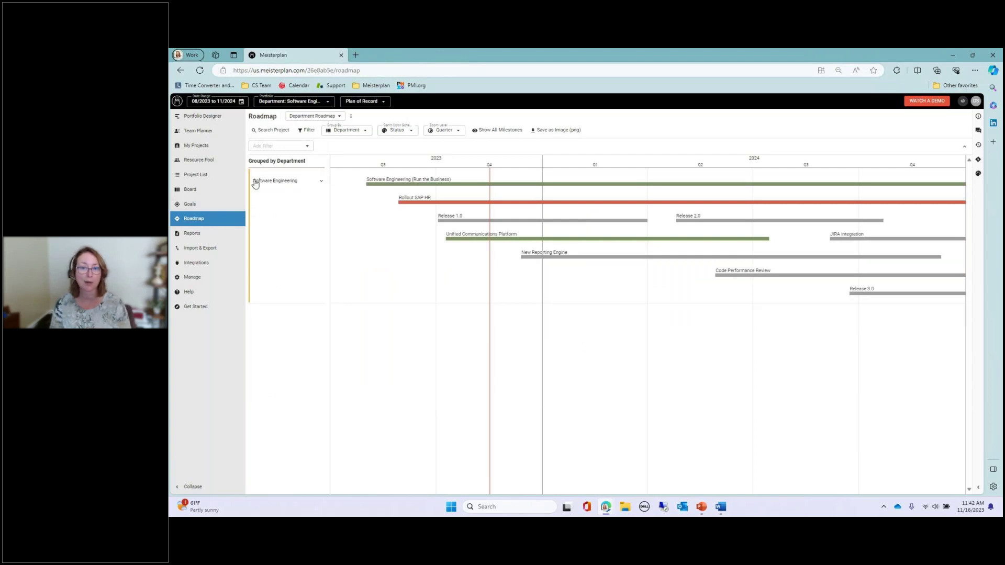
{"action": "left_click", "coordinate": [291, 101]}
{"action": "left_click", "coordinate": [277, 126]}
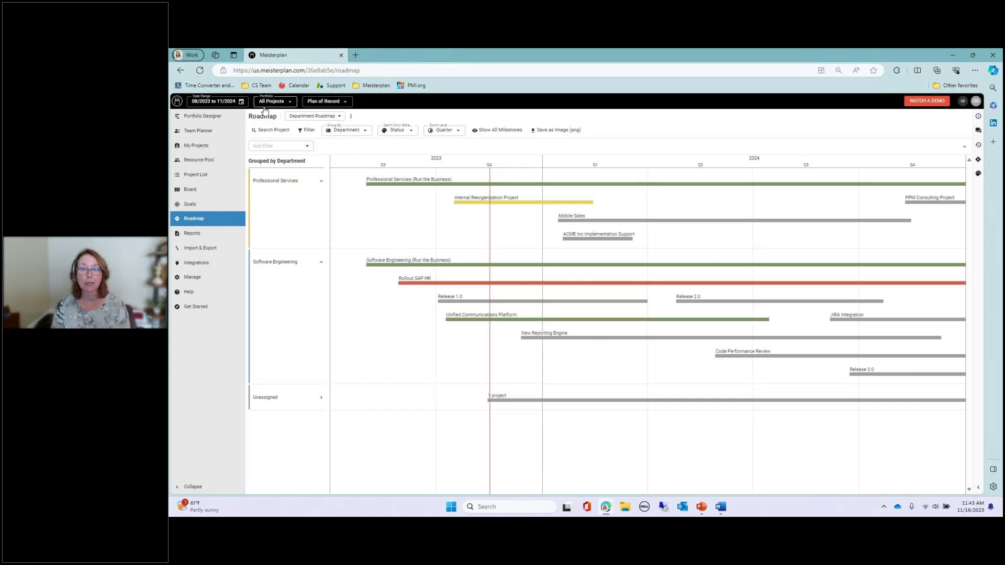
{"action": "left_click", "coordinate": [307, 146]}
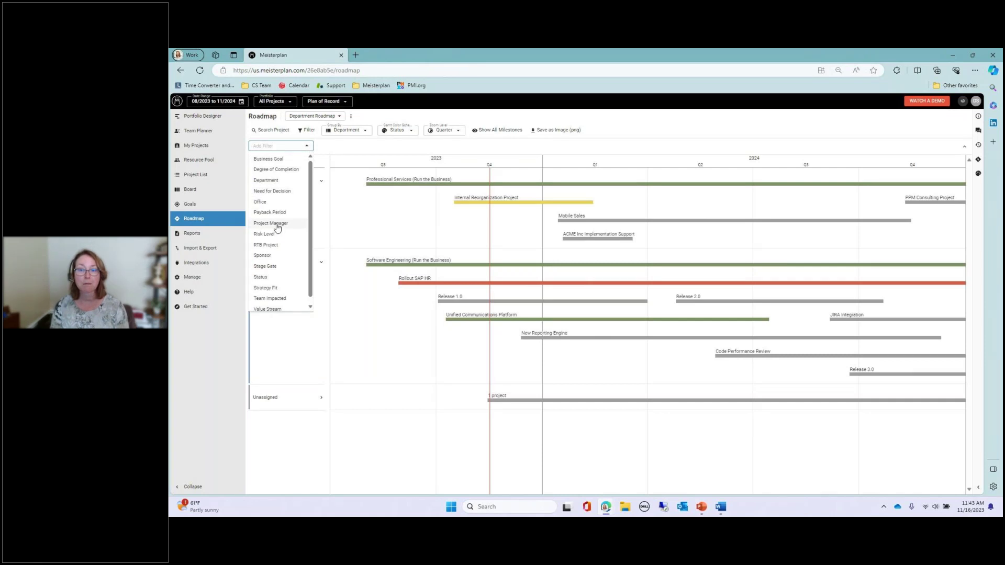
{"action": "left_click", "coordinate": [277, 223]}
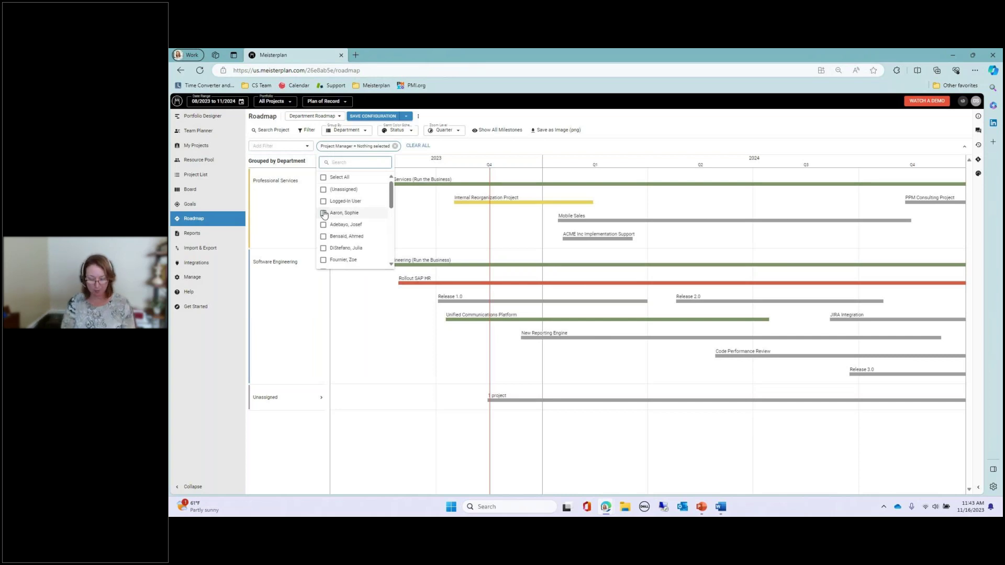
{"action": "type", "text": "hen"}
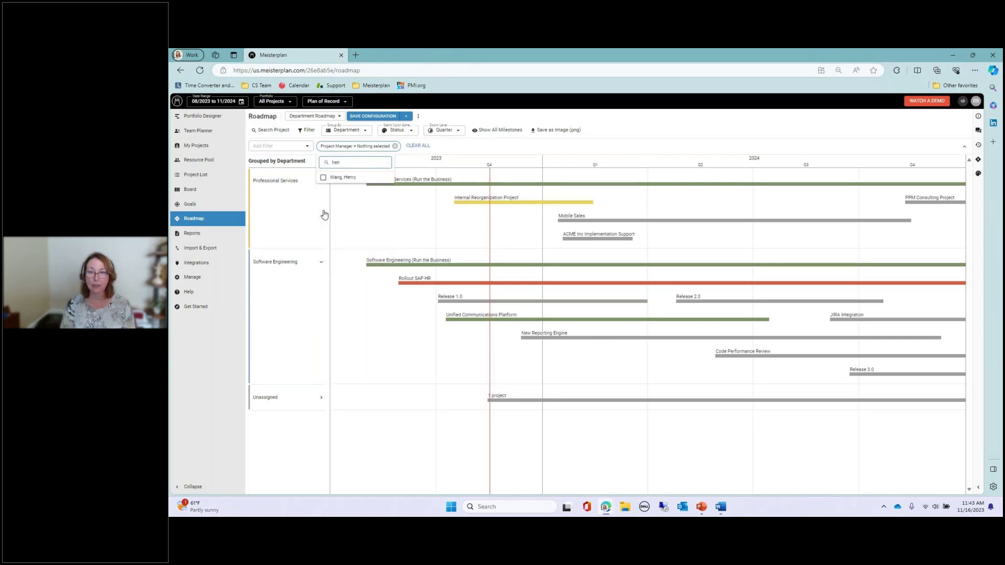
{"action": "left_click", "coordinate": [323, 178]}
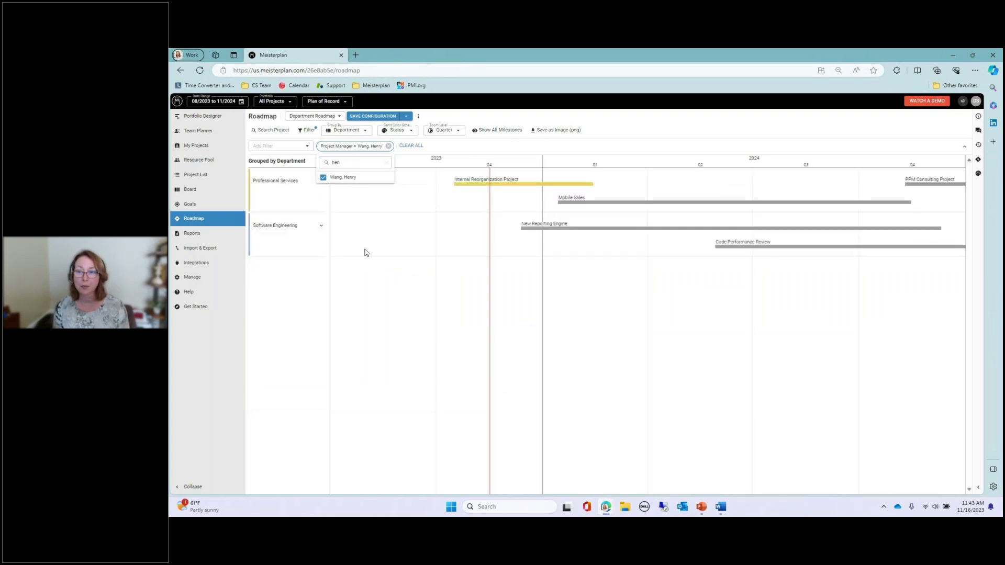
{"action": "left_click", "coordinate": [388, 146]}
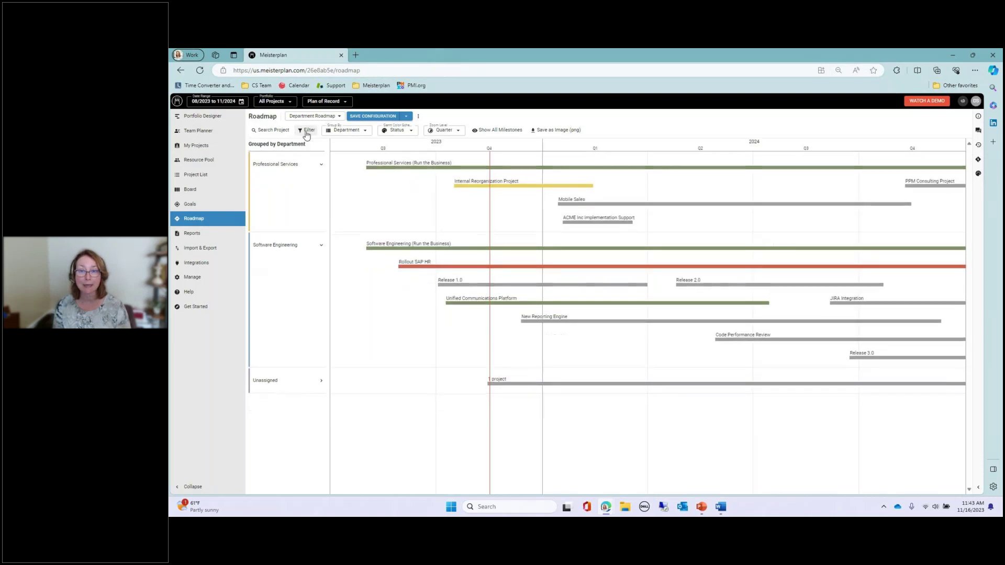
{"action": "left_click", "coordinate": [306, 147]}
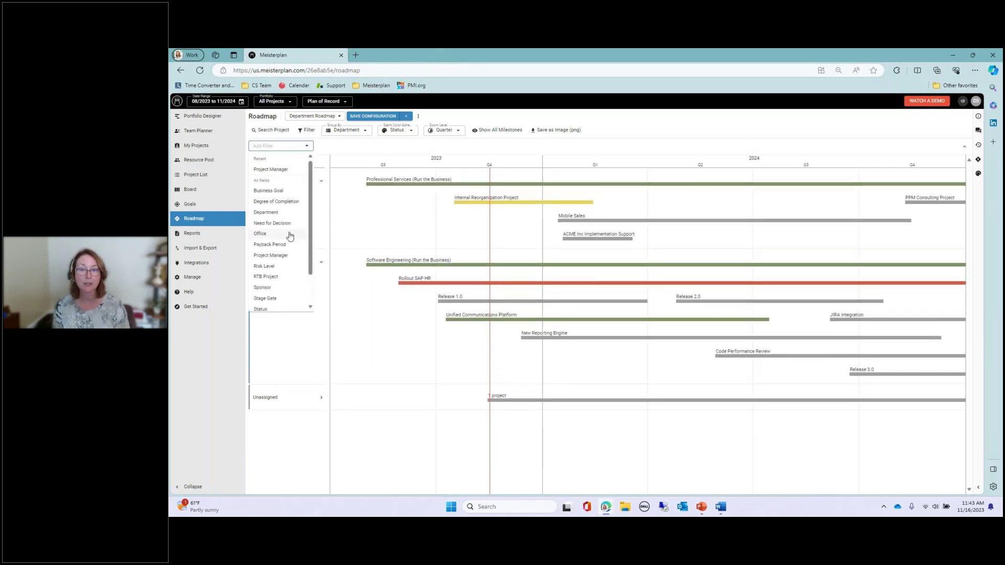
{"action": "scroll", "coordinate": [314, 232], "scroll_direction": "down", "scroll_amount": 1}
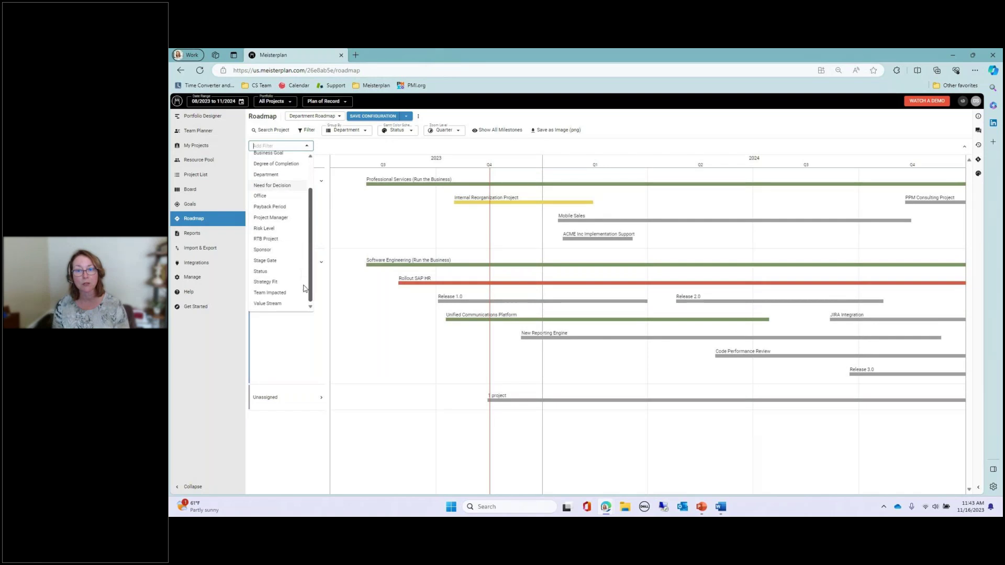
{"action": "scroll", "coordinate": [314, 246], "scroll_direction": "down", "scroll_amount": 2}
{"action": "scroll", "coordinate": [314, 246], "scroll_direction": "up", "scroll_amount": 3}
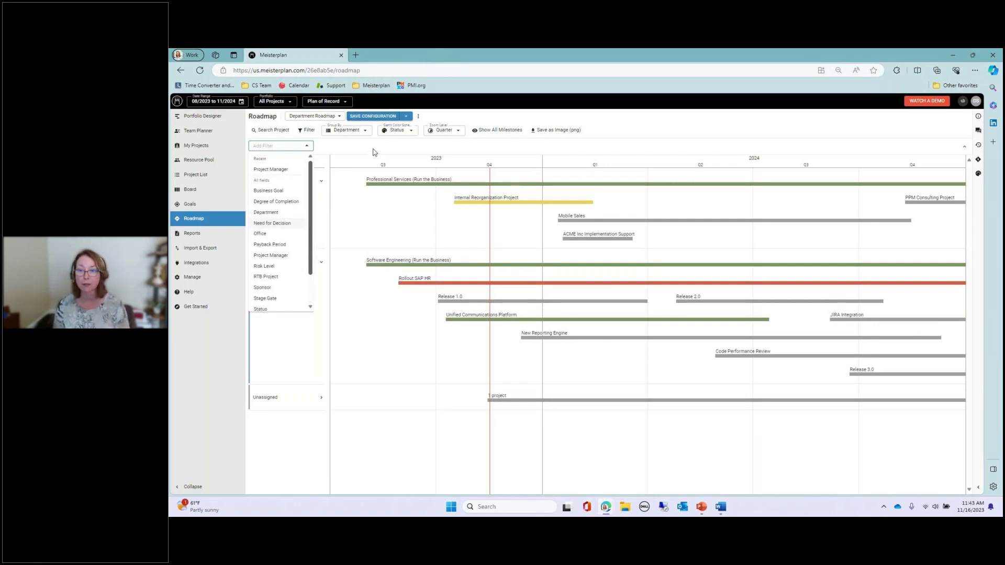
{"action": "left_click", "coordinate": [349, 152]}
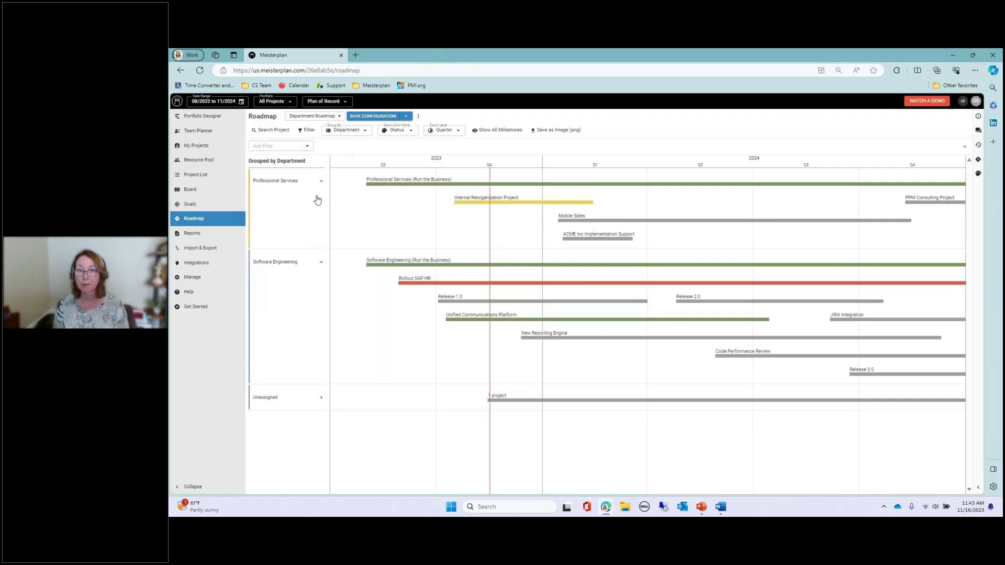
Step: Group the roadmap by Sponsor and expand the Unassigned group to list its 14 projects
{"action": "left_click", "coordinate": [338, 134]}
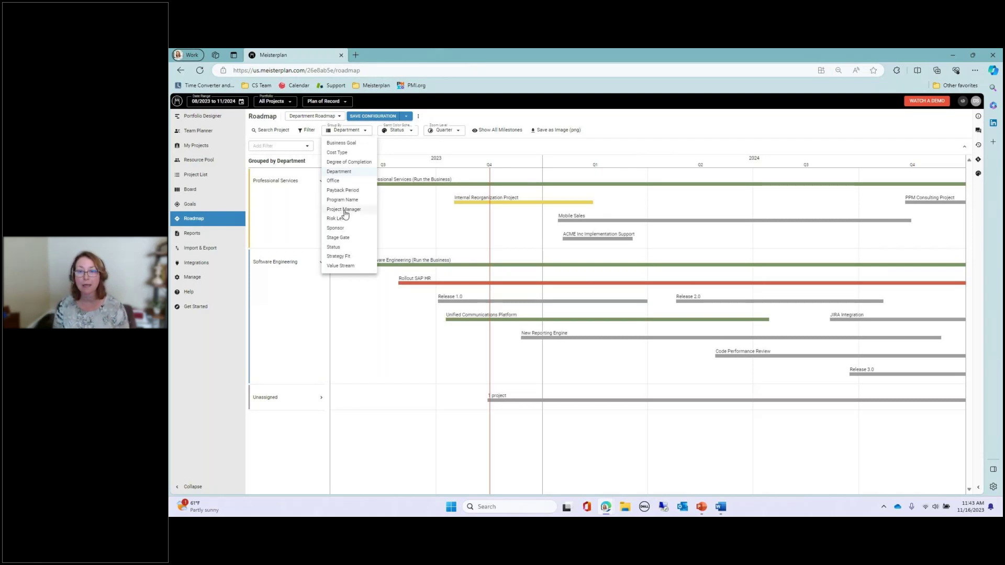
{"action": "left_click", "coordinate": [335, 228]}
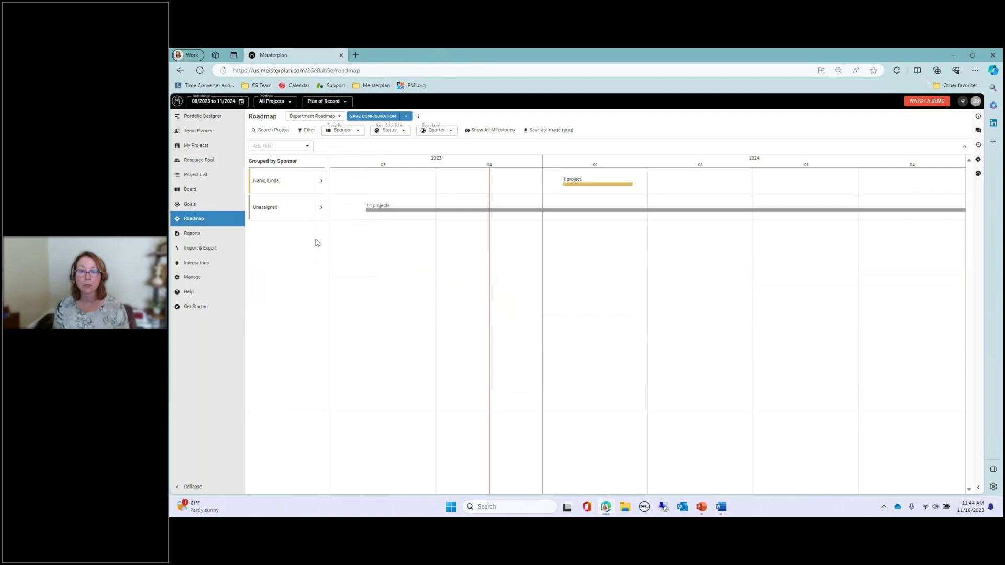
{"action": "left_click", "coordinate": [276, 211]}
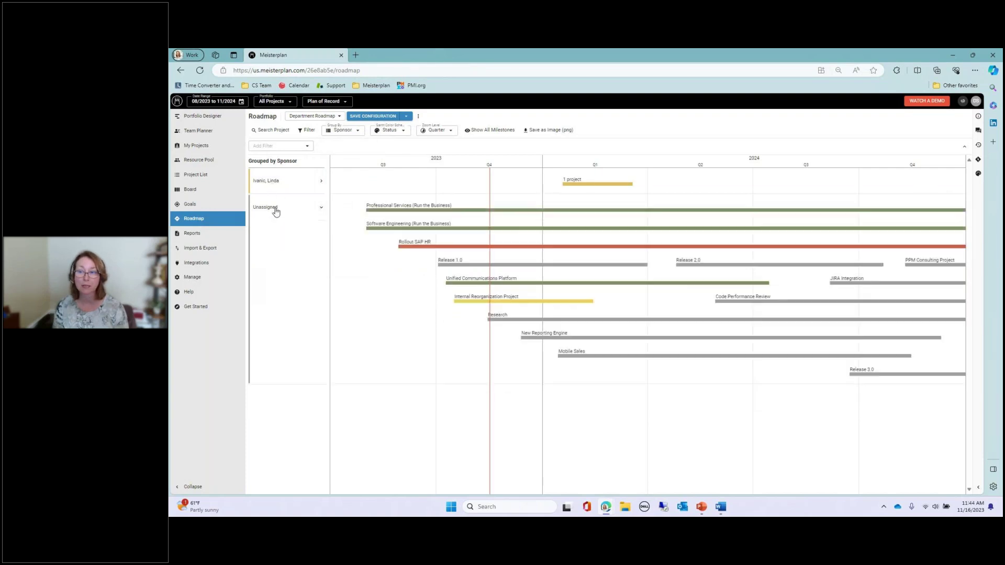
{"action": "left_click", "coordinate": [385, 132]}
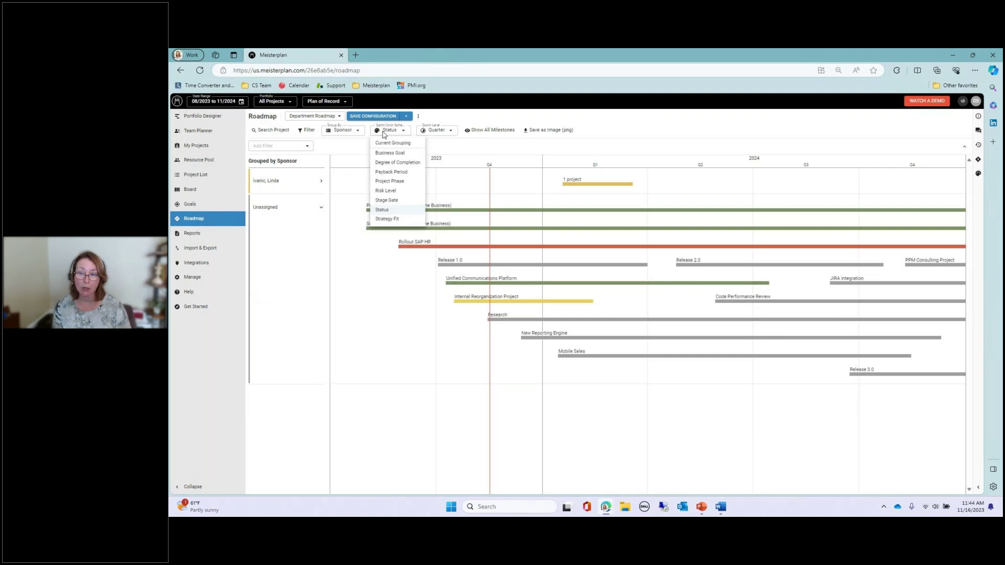
Step: Colour the roadmap bars by Stage Gate
{"action": "left_click", "coordinate": [387, 212]}
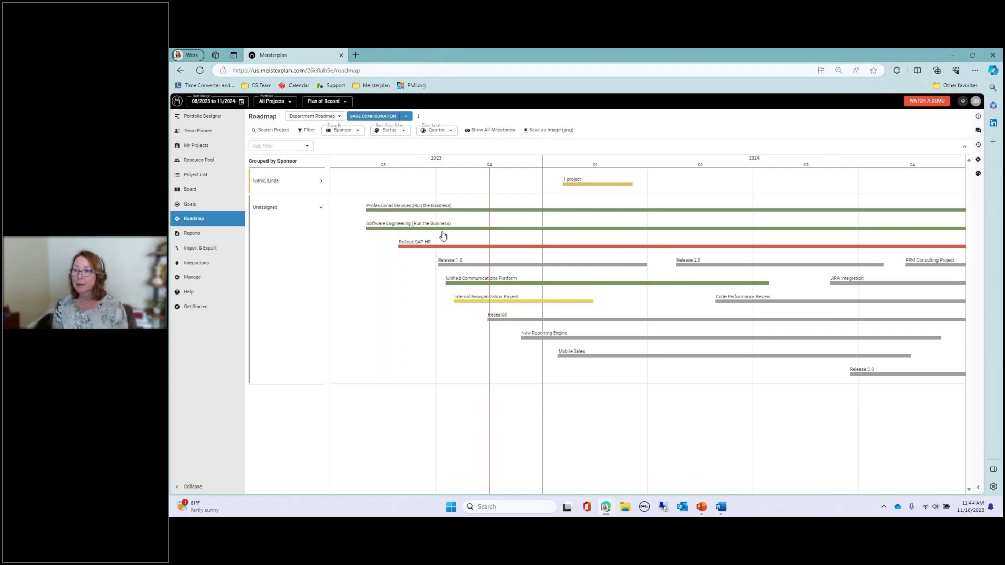
{"action": "left_click", "coordinate": [385, 132]}
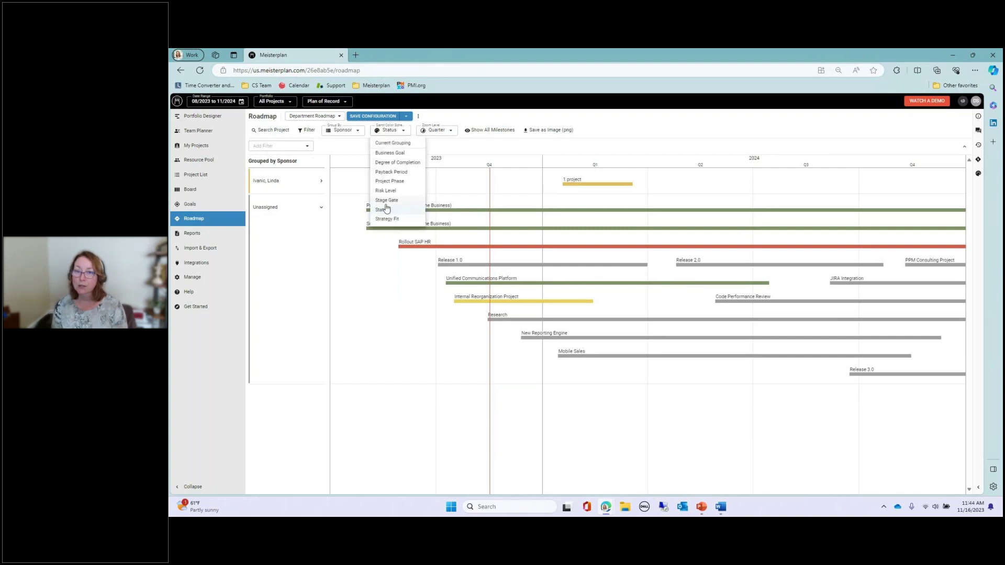
{"action": "left_click", "coordinate": [387, 201]}
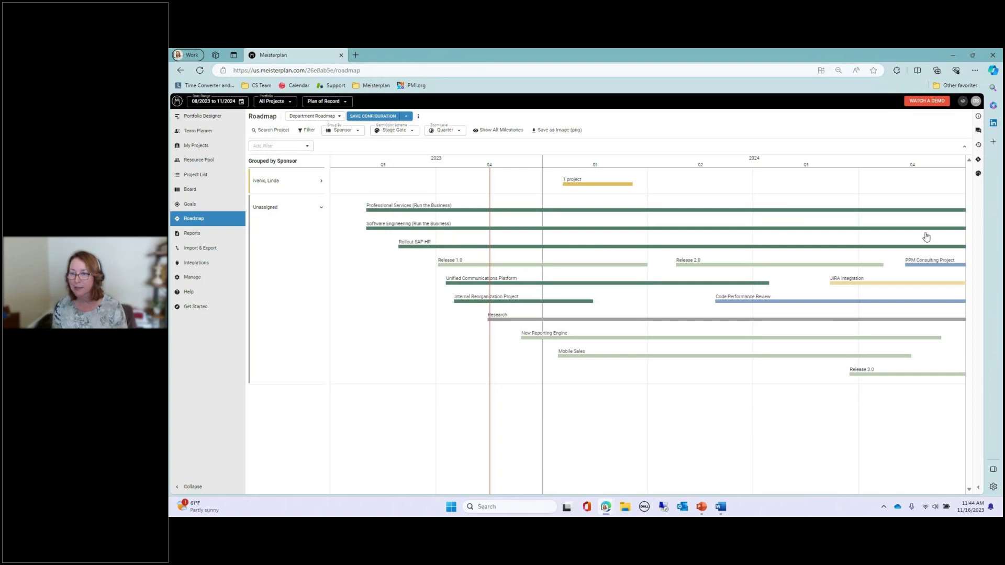
Step: Review the Stage Gate colour legend, then show all project milestones with their dates
{"action": "left_click", "coordinate": [978, 173]}
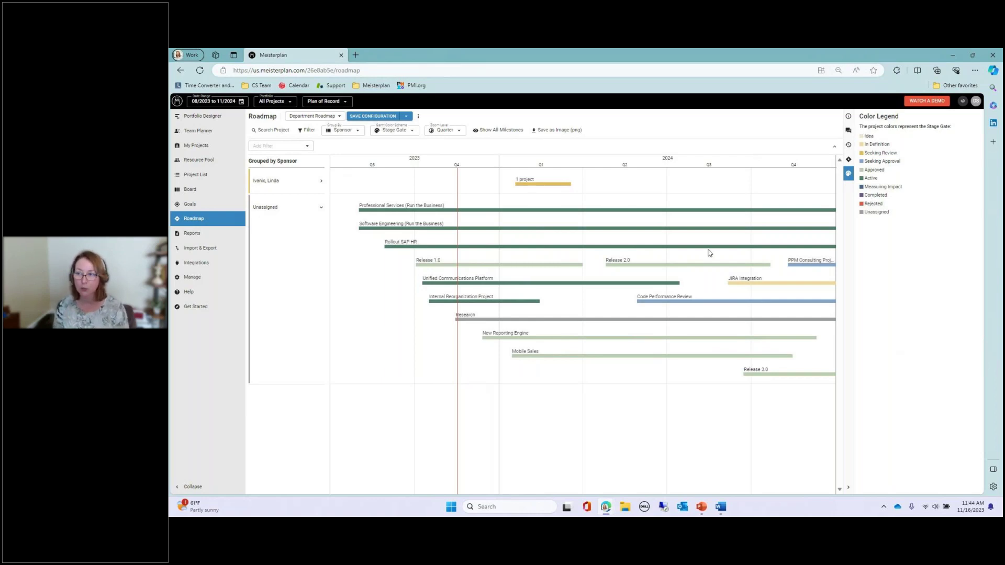
{"action": "mouse_move", "coordinate": [567, 288]}
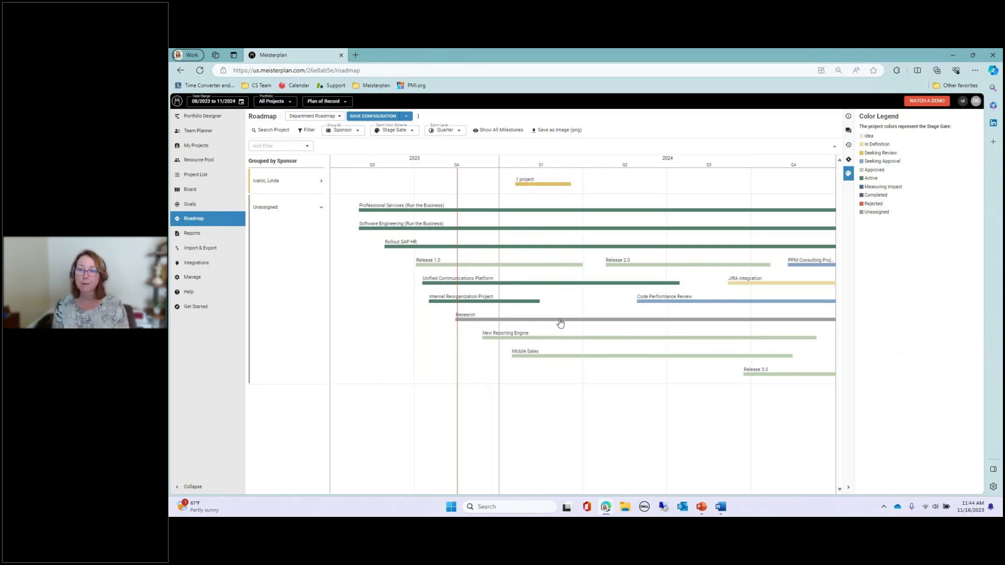
{"action": "mouse_move", "coordinate": [610, 287]}
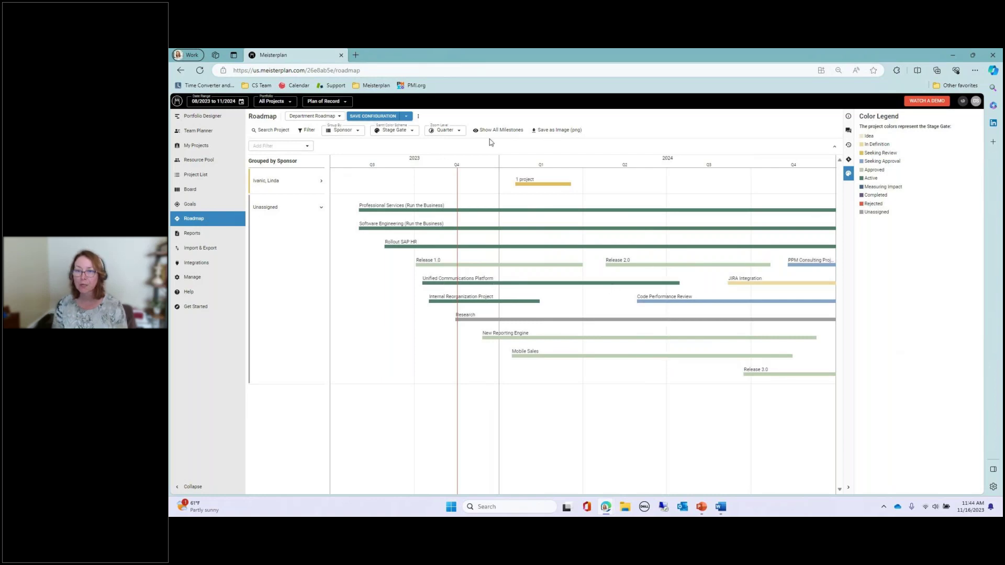
{"action": "left_click", "coordinate": [848, 173]}
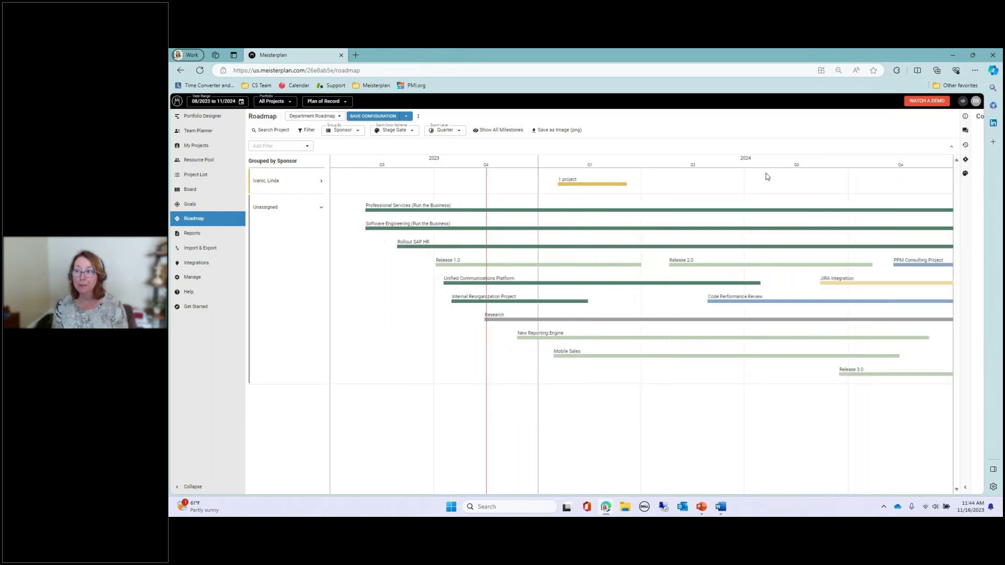
{"action": "left_click", "coordinate": [492, 132]}
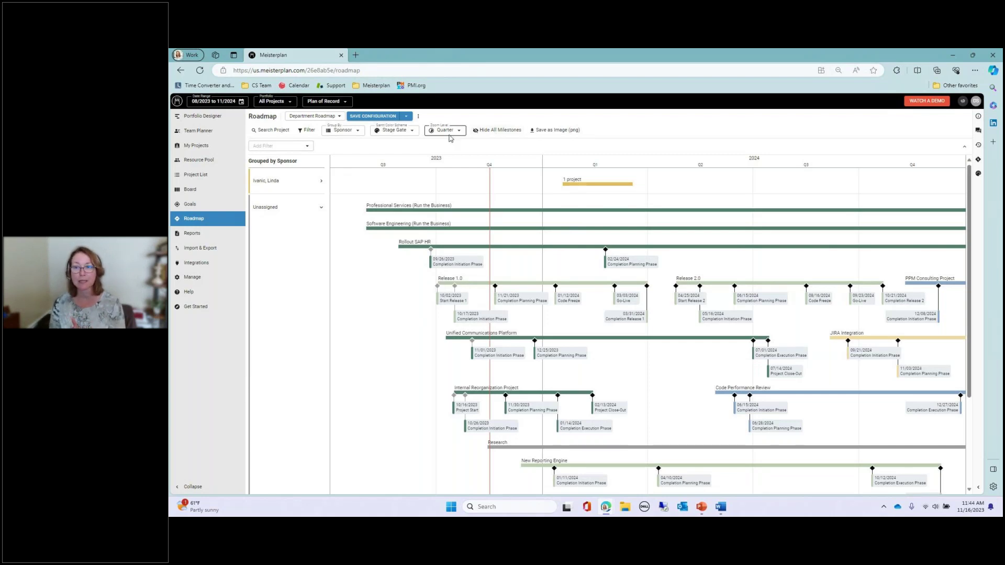
Step: Zoom the roadmap to Month and hide all milestones except those of Rollout SAP HR
{"action": "left_click", "coordinate": [444, 130]}
{"action": "left_click", "coordinate": [439, 163]}
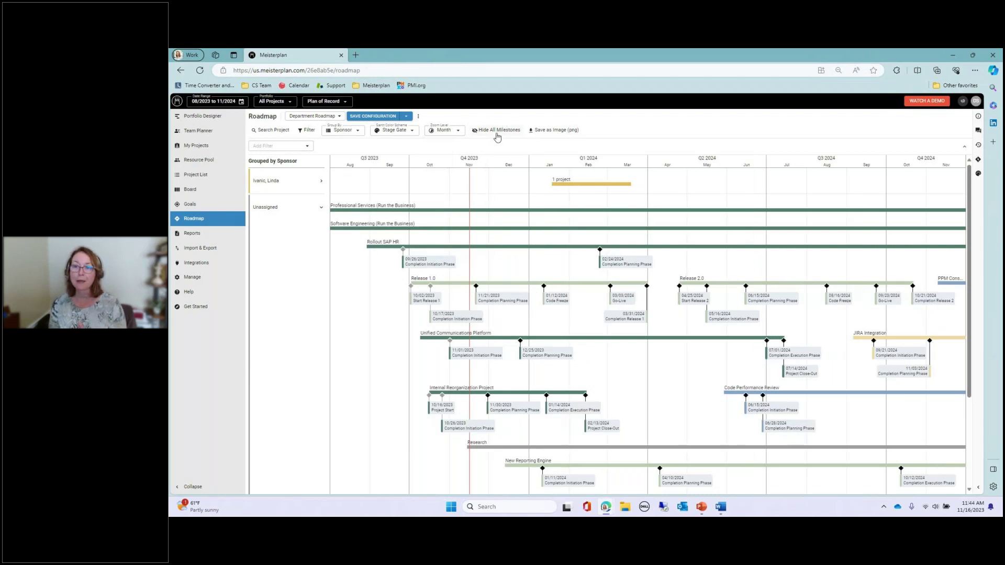
{"action": "left_click", "coordinate": [497, 131]}
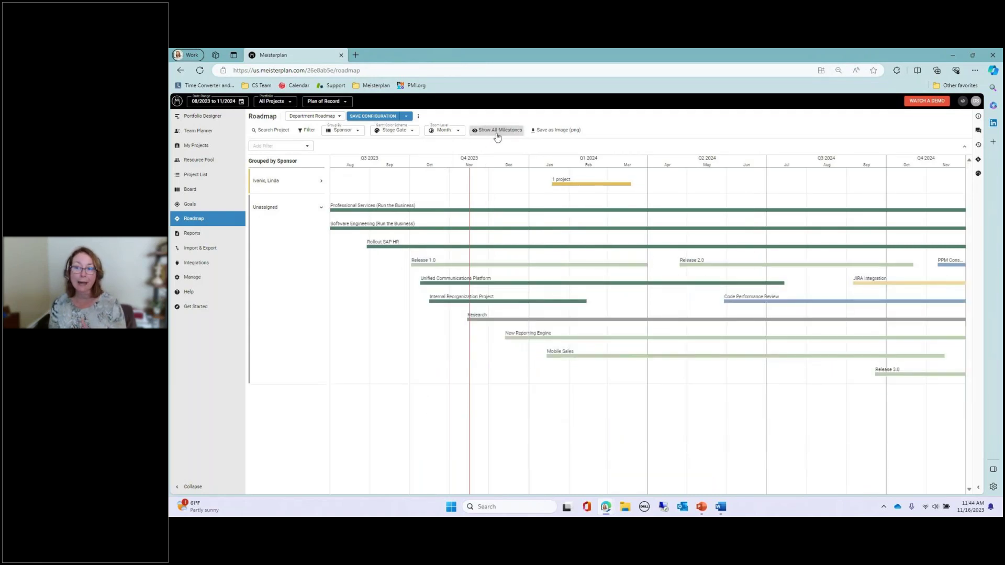
{"action": "left_click", "coordinate": [455, 252]}
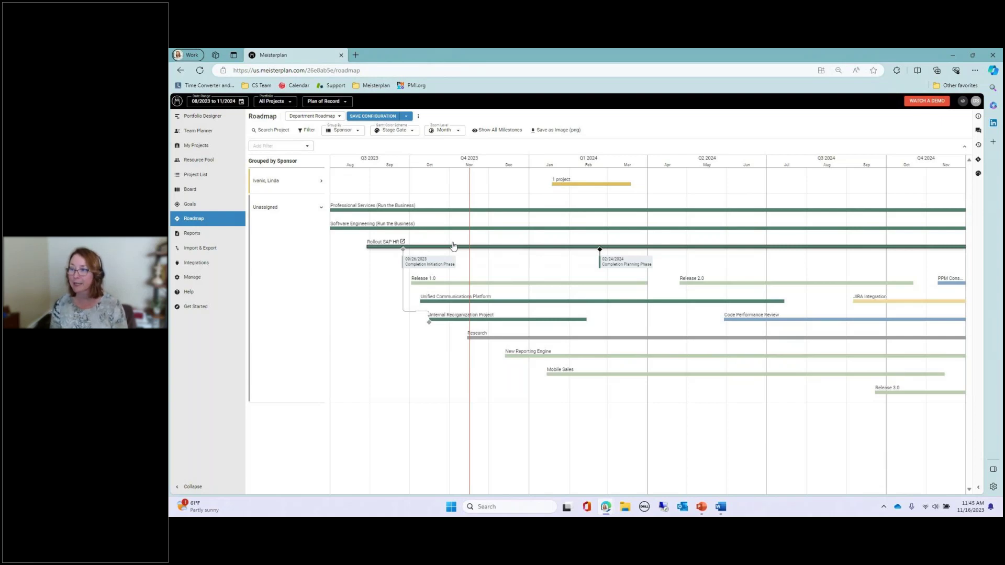
{"action": "left_click", "coordinate": [204, 178]}
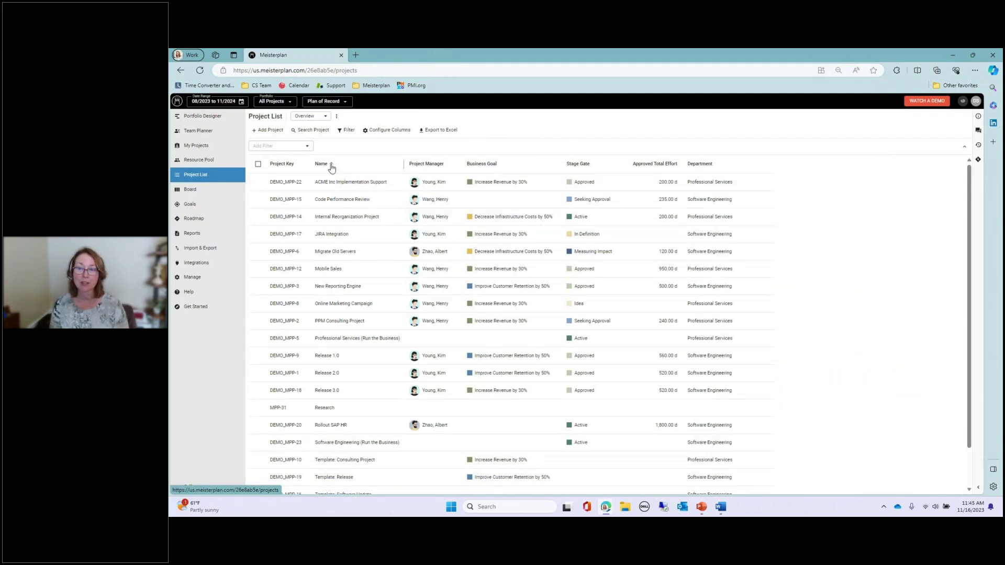
Step: Add a Department filter that includes only Software Engineering and its sub-departments
{"action": "left_click", "coordinate": [307, 146]}
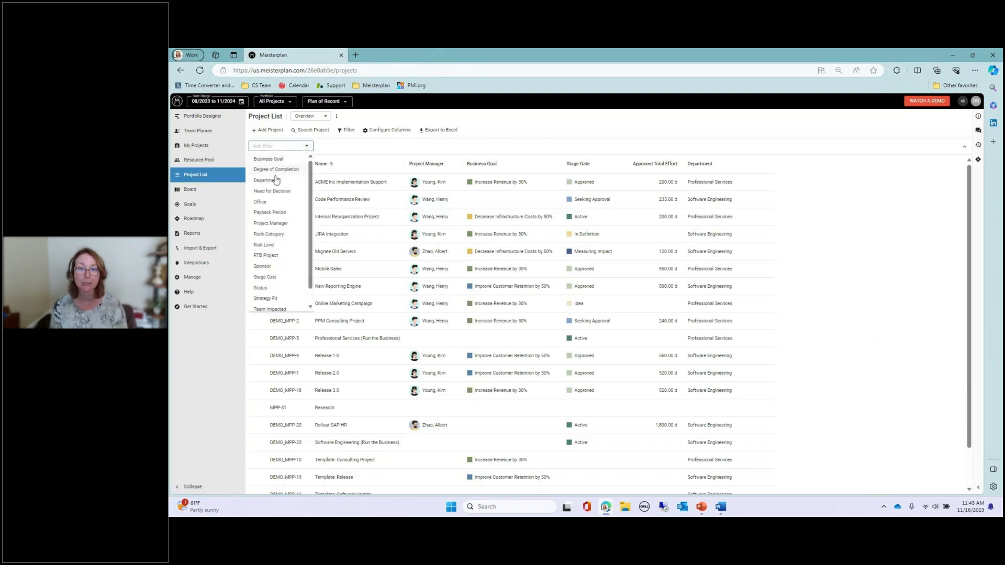
{"action": "left_click", "coordinate": [270, 181]}
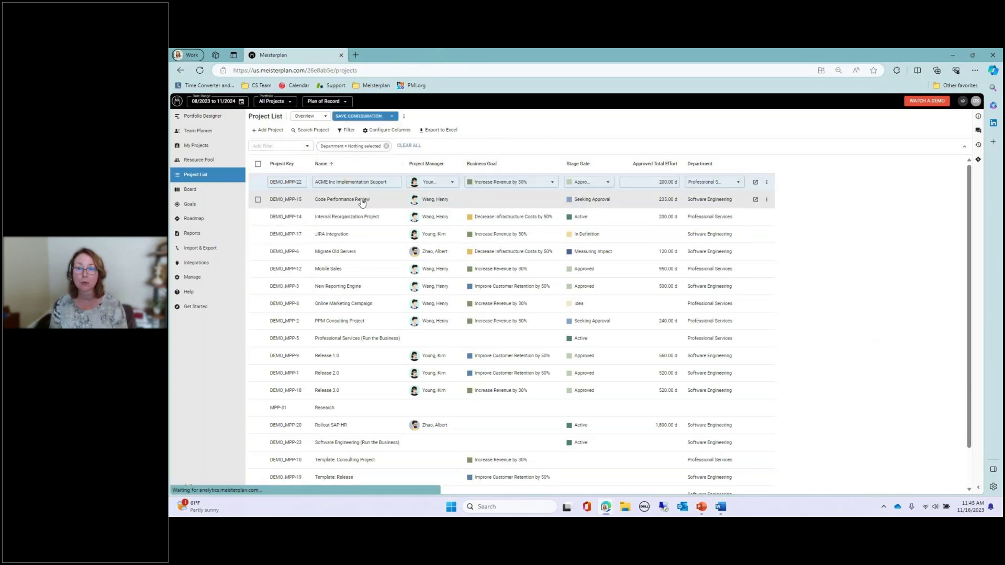
{"action": "left_click", "coordinate": [355, 151]}
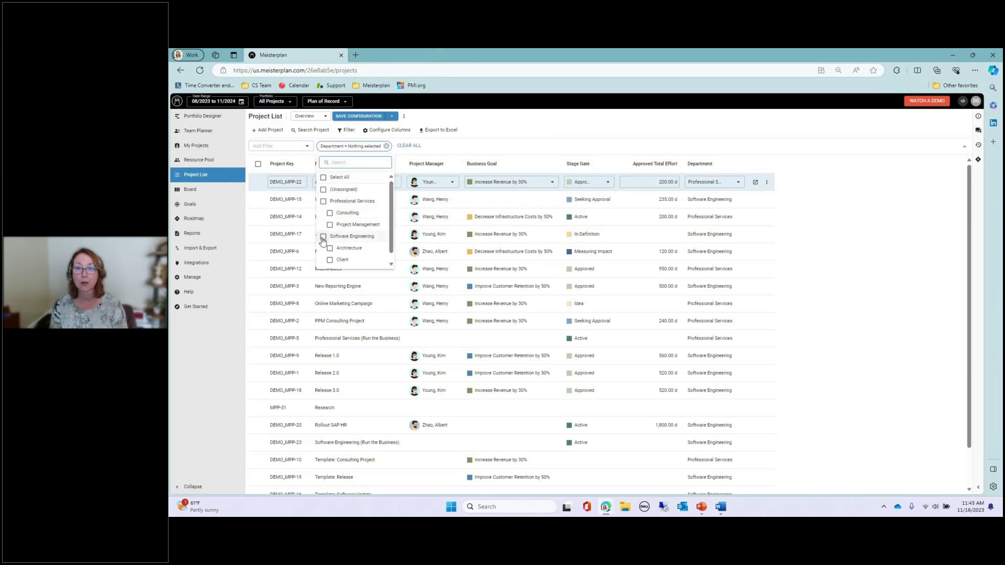
{"action": "left_click", "coordinate": [323, 236]}
{"action": "left_click", "coordinate": [470, 119]}
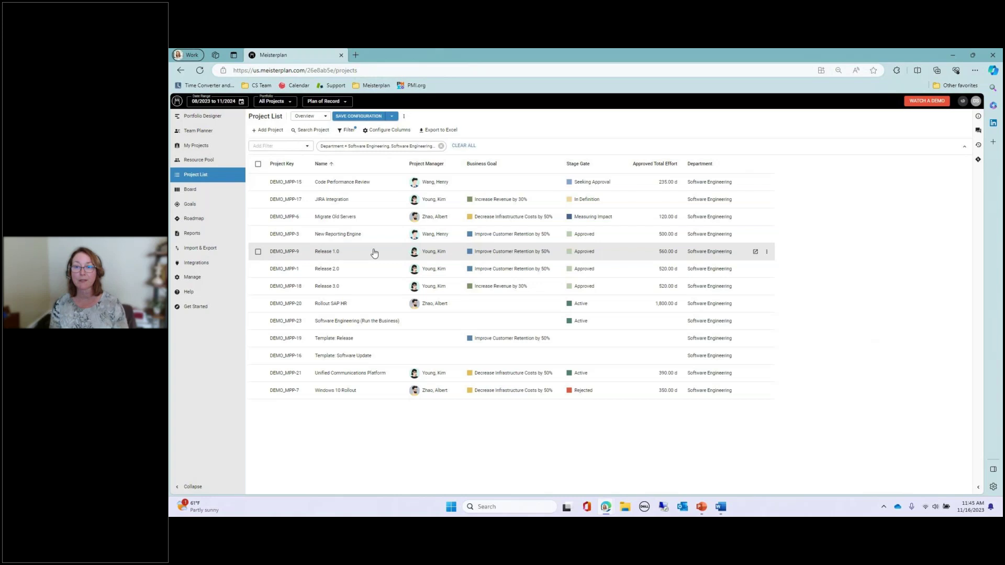
{"action": "left_click", "coordinate": [391, 130]}
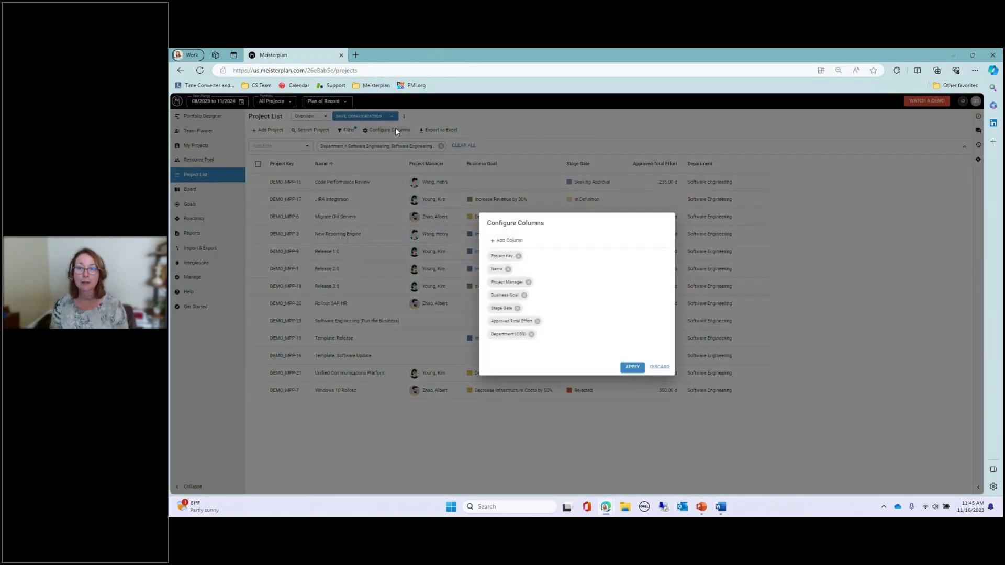
Step: Add the Sponsor column and drag it to sit right after Name
{"action": "left_click", "coordinate": [515, 242]}
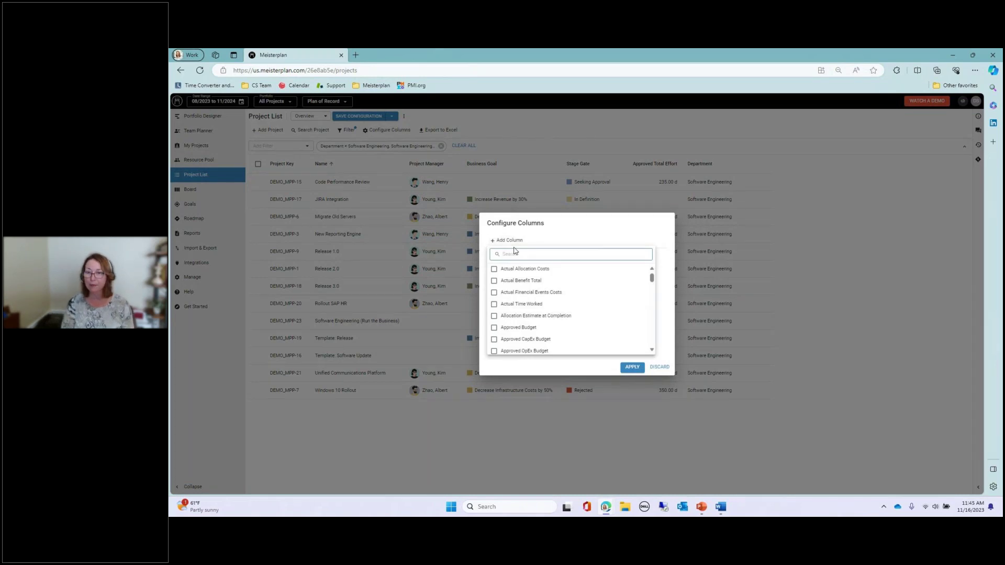
{"action": "type", "text": "spon"}
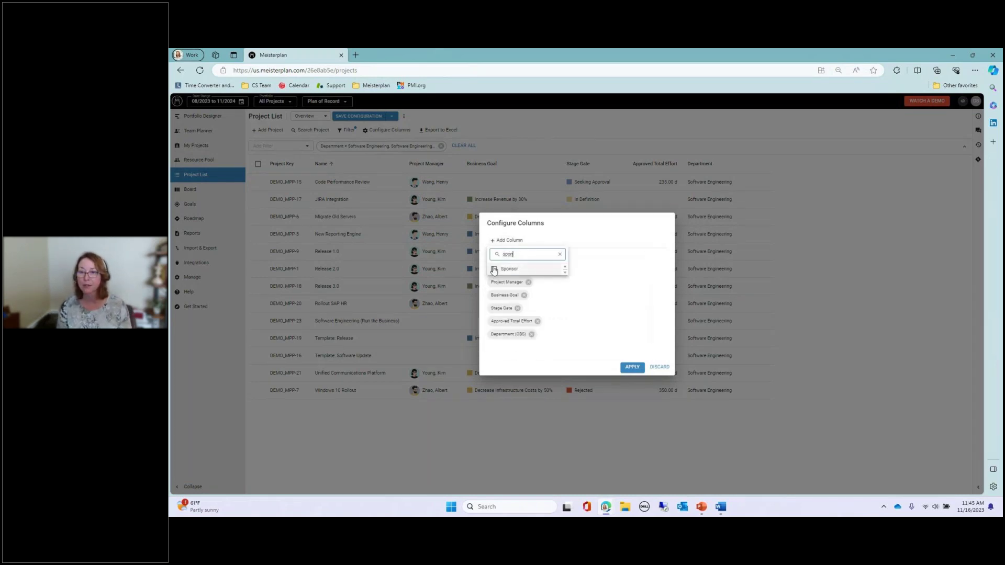
{"action": "left_click", "coordinate": [493, 270]}
{"action": "left_click", "coordinate": [633, 368]}
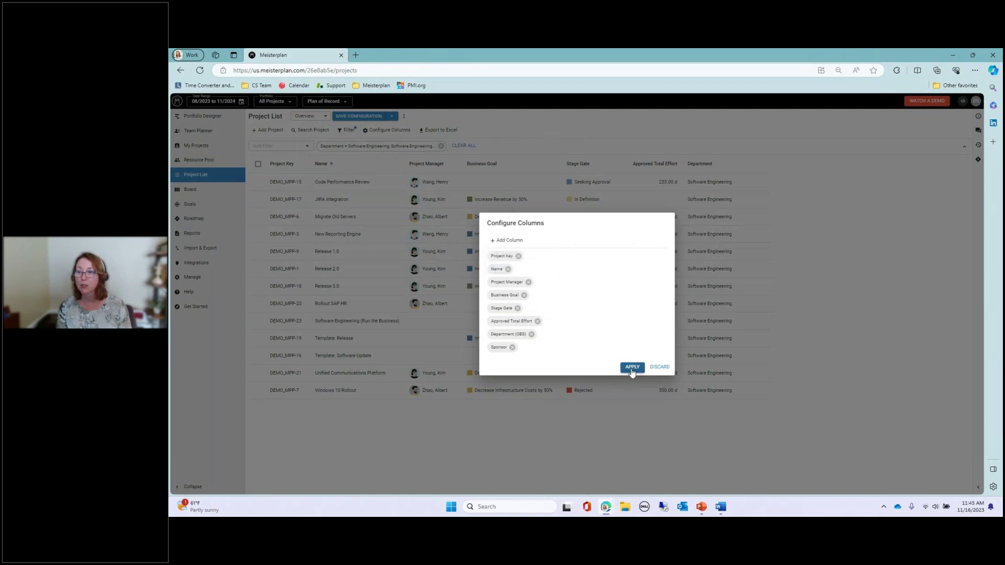
{"action": "left_click", "coordinate": [631, 369]}
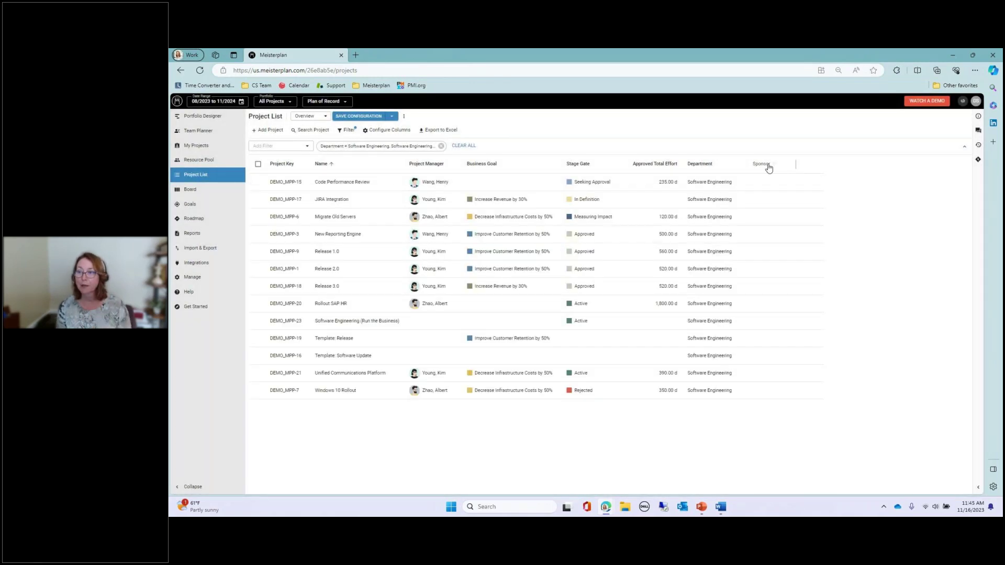
{"action": "left_click_drag", "start_coordinate": [768, 167], "coordinate": [412, 181]}
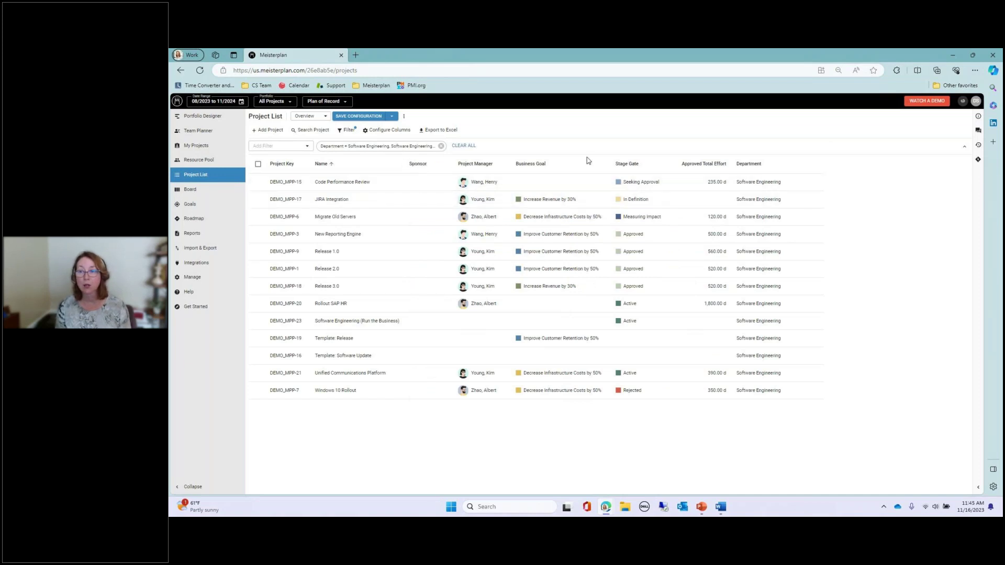
Step: Save the layout as a new custom view named 'Overview by sponsor'
{"action": "left_click", "coordinate": [392, 117]}
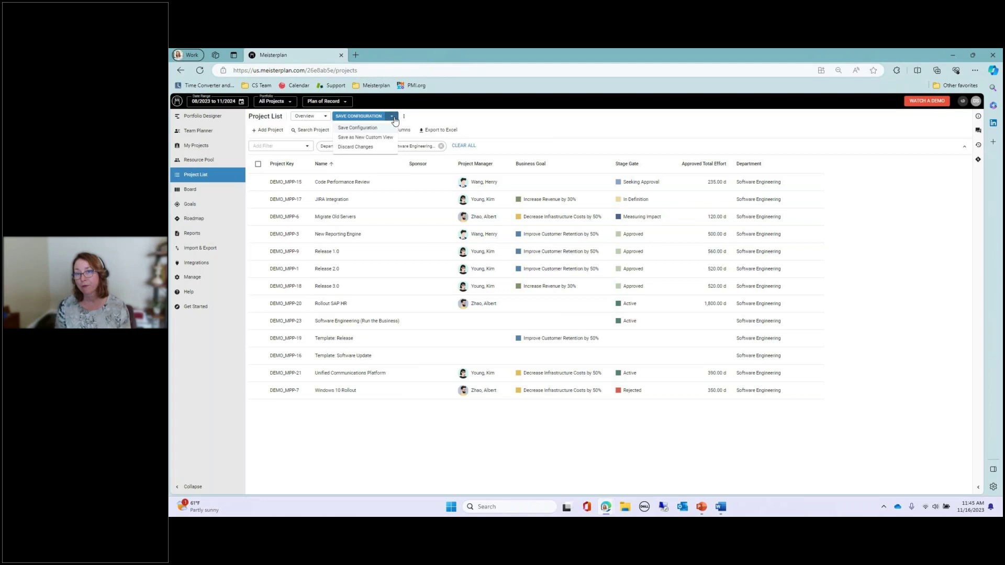
{"action": "left_click", "coordinate": [373, 138]}
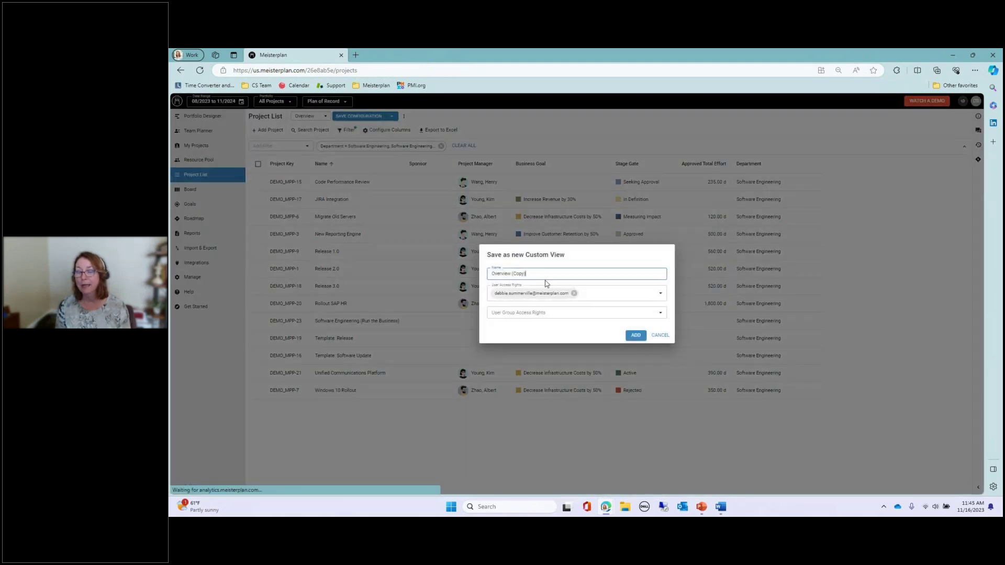
{"action": "key", "text": "BackSpace"}
{"action": "key", "text": "BackSpace"}
{"action": "key", "text": "BackSpace"}
{"action": "key", "text": "BackSpace"}
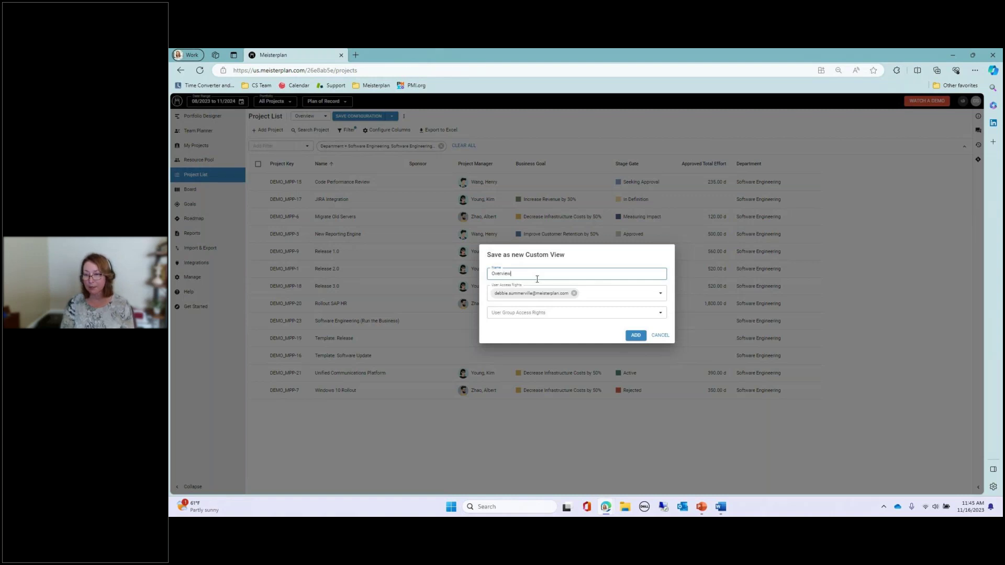
{"action": "type", "text": "by sponsor"}
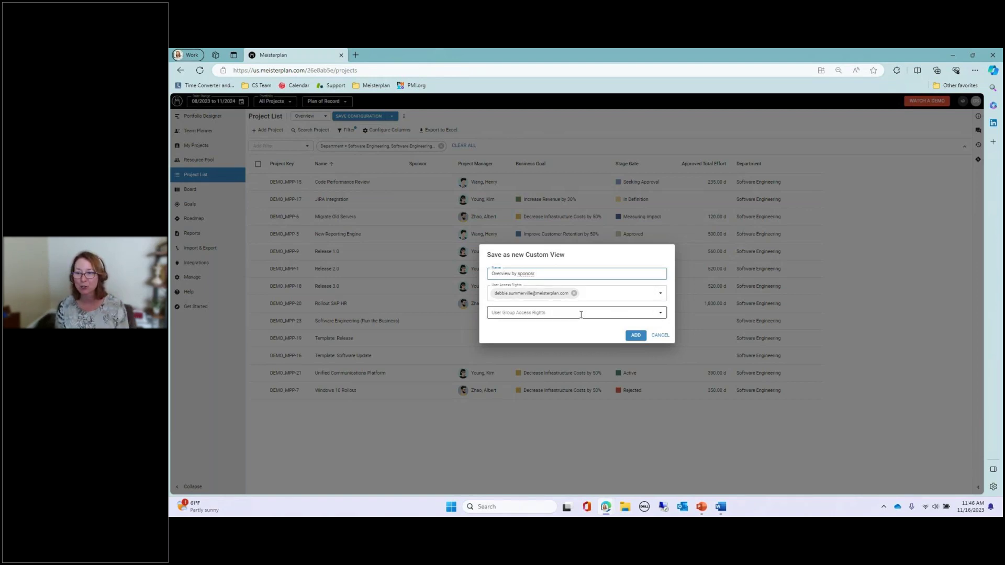
{"action": "left_click", "coordinate": [660, 336]}
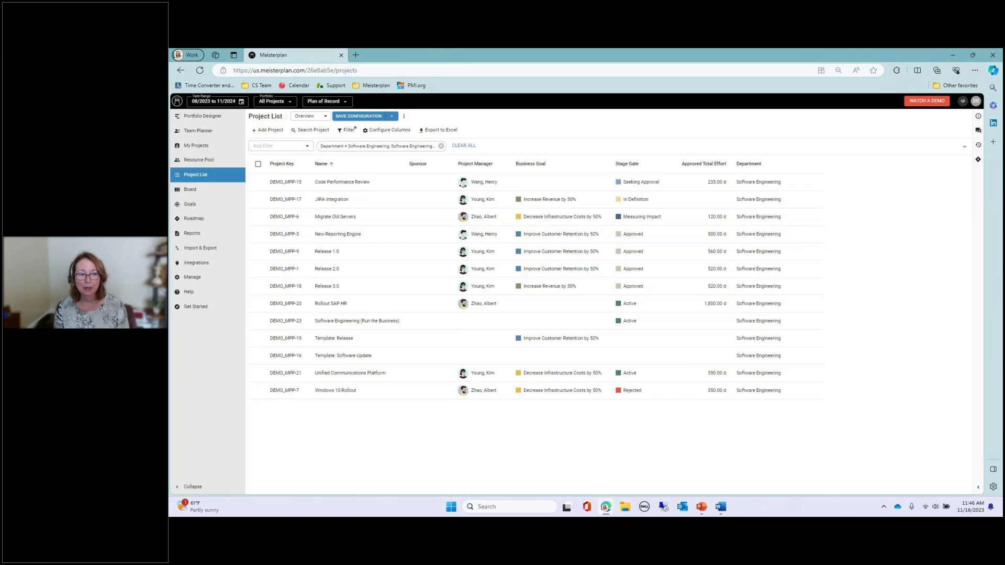
Step: Show the Integrations page of available connectors, then switch back to the slideshow
{"action": "left_click", "coordinate": [197, 267]}
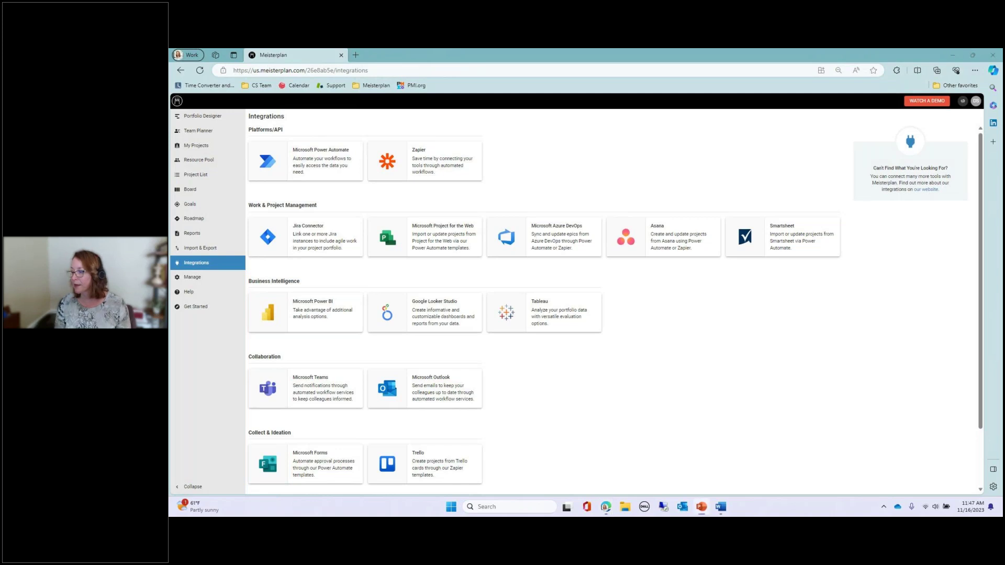
{"action": "key", "text": "alt+Tab"}
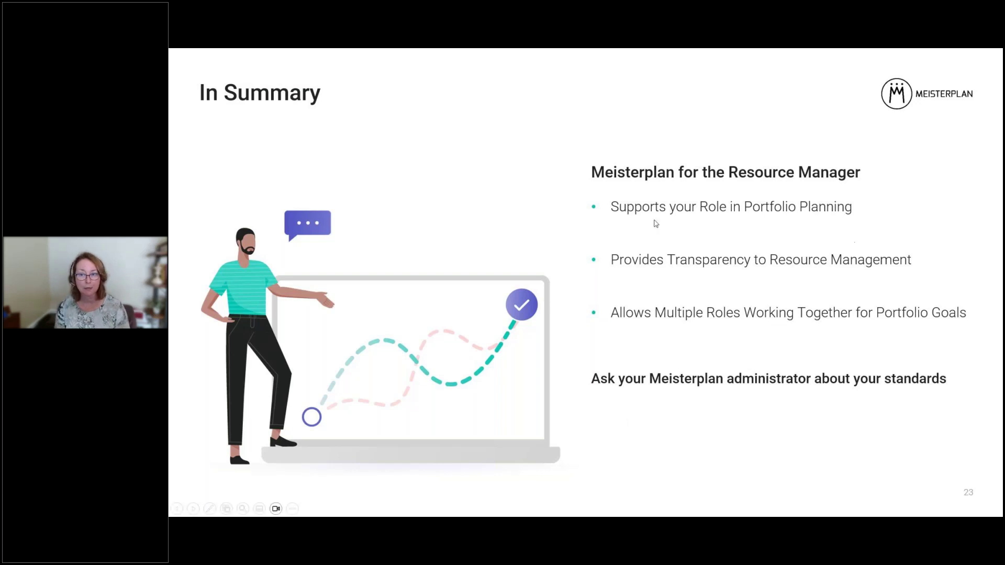
Step: Advance the slideshow to slide 24, Advanced Reporting
{"action": "left_click", "coordinate": [562, 224]}
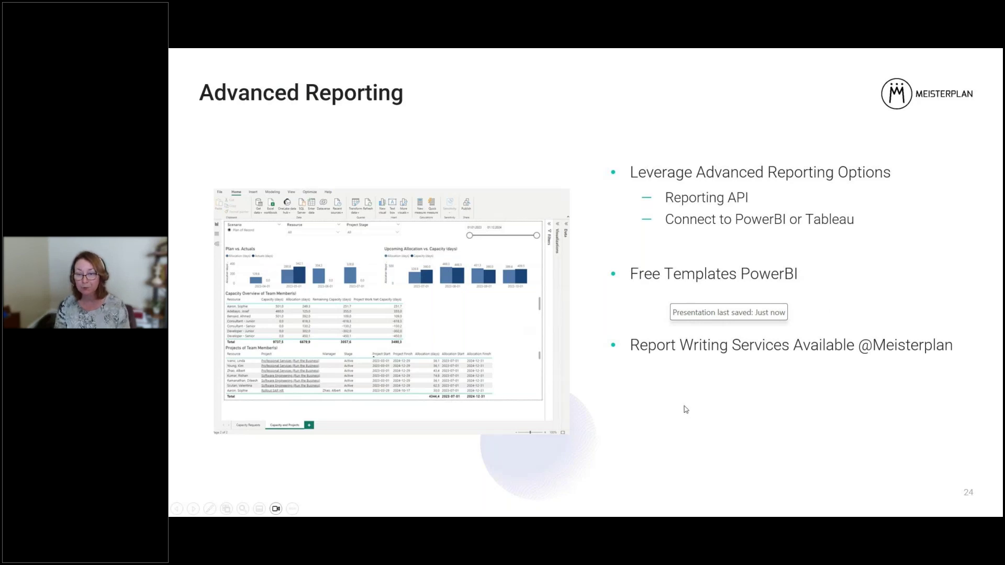
Step: Advance past slide 25 to the 'Virtual Network Topic: Estimating Time with More Confidence' slide
{"action": "key", "text": "Right"}
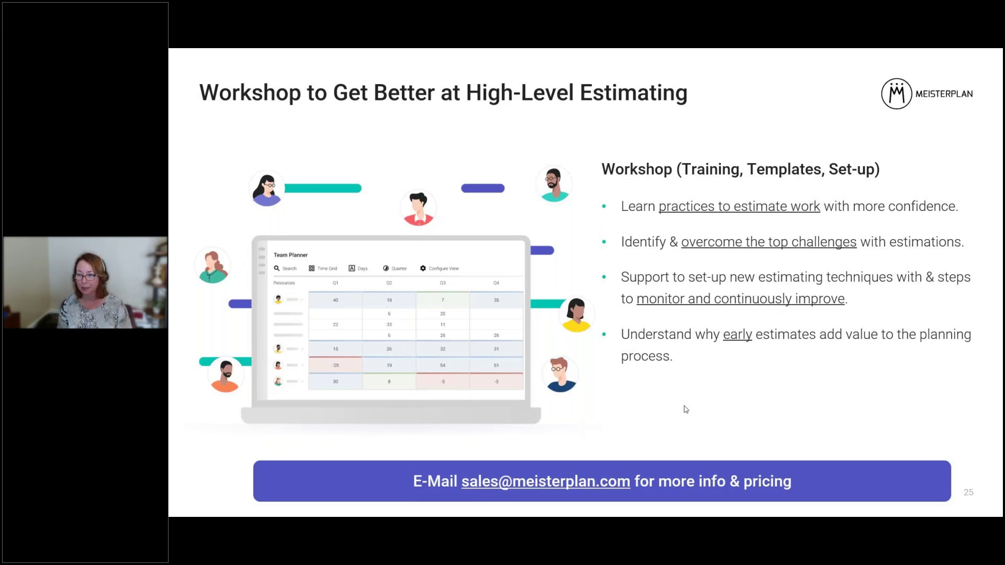
{"action": "left_click", "coordinate": [742, 322]}
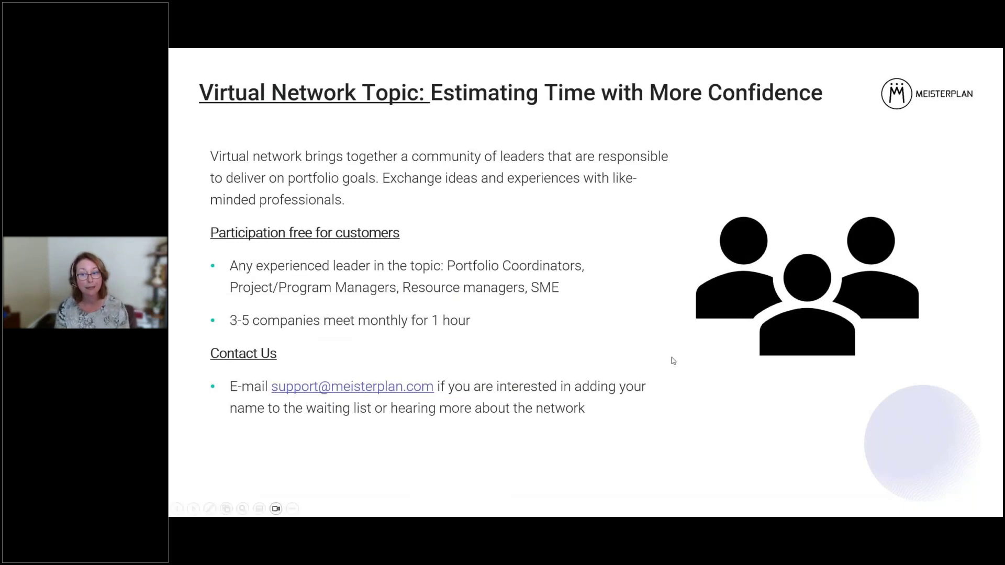
{"action": "left_click", "coordinate": [588, 339]}
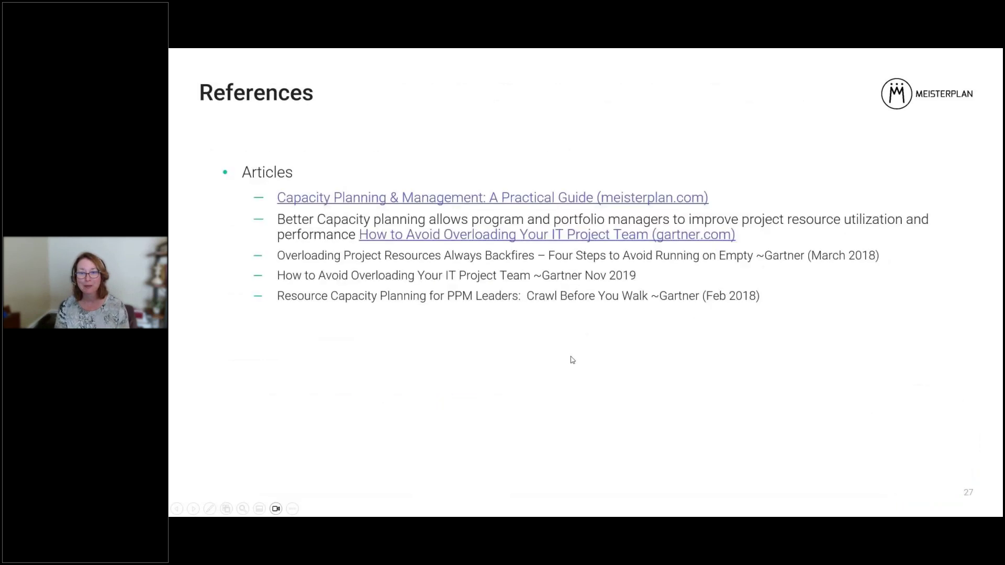